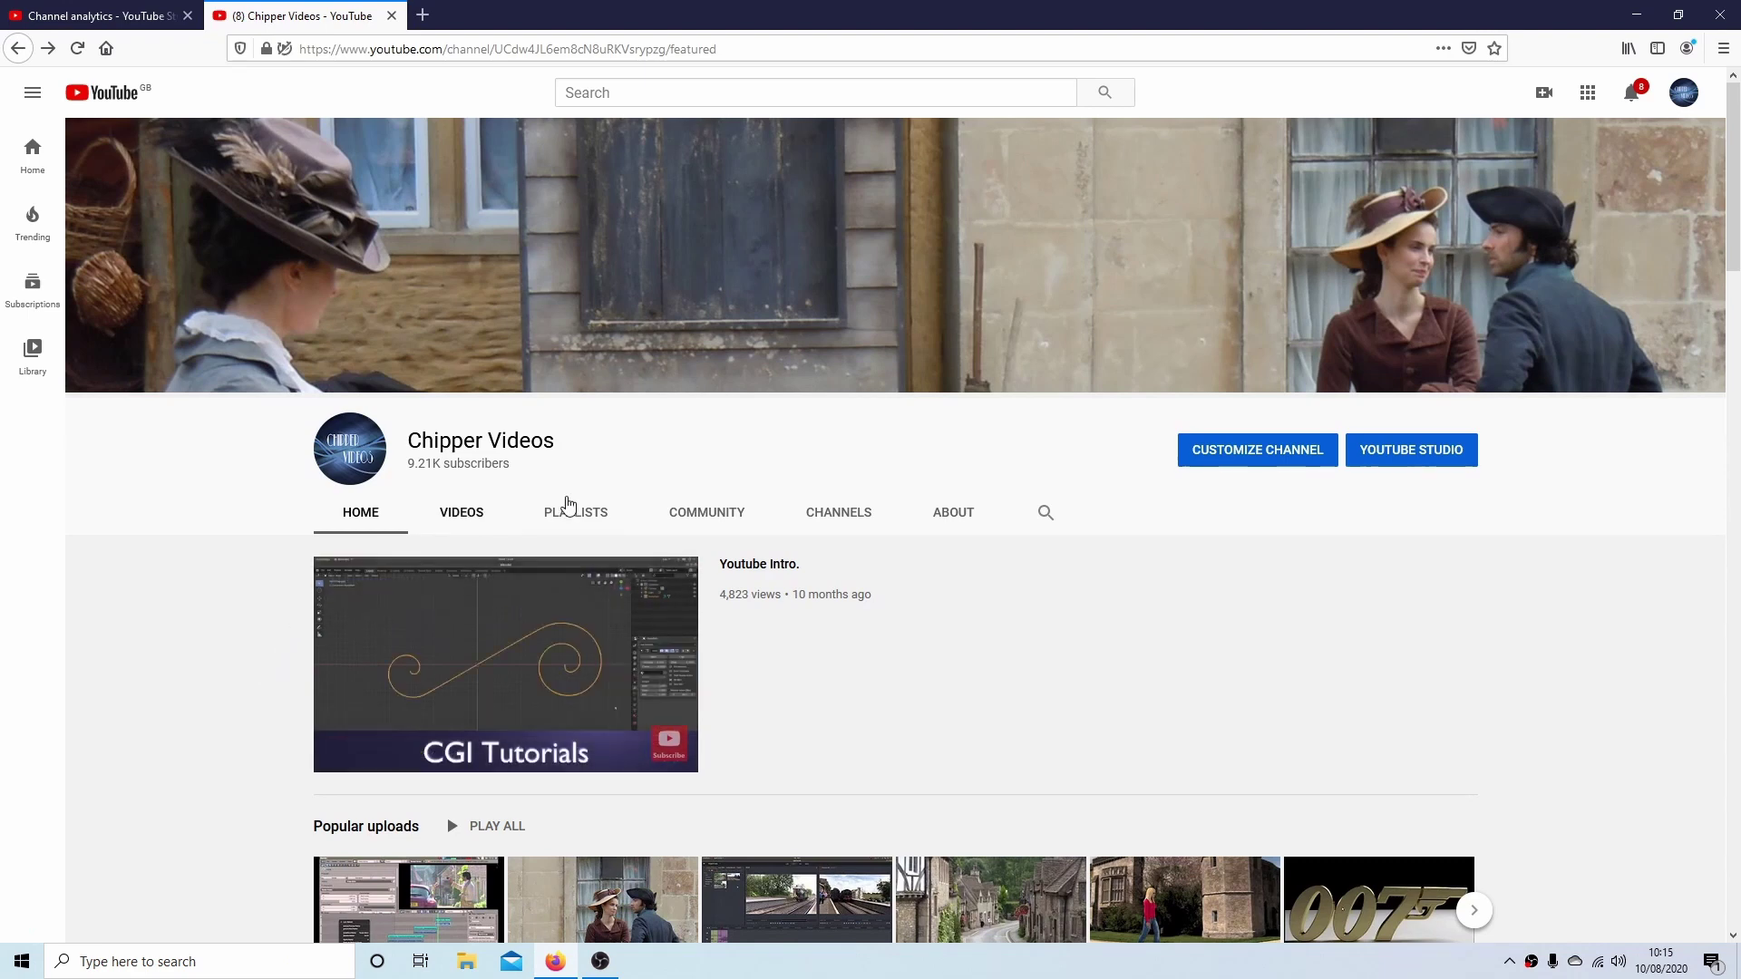
# Step: Show the channel's PLAYLISTS tab with its grid of created playlists
pyautogui.click(572, 510)
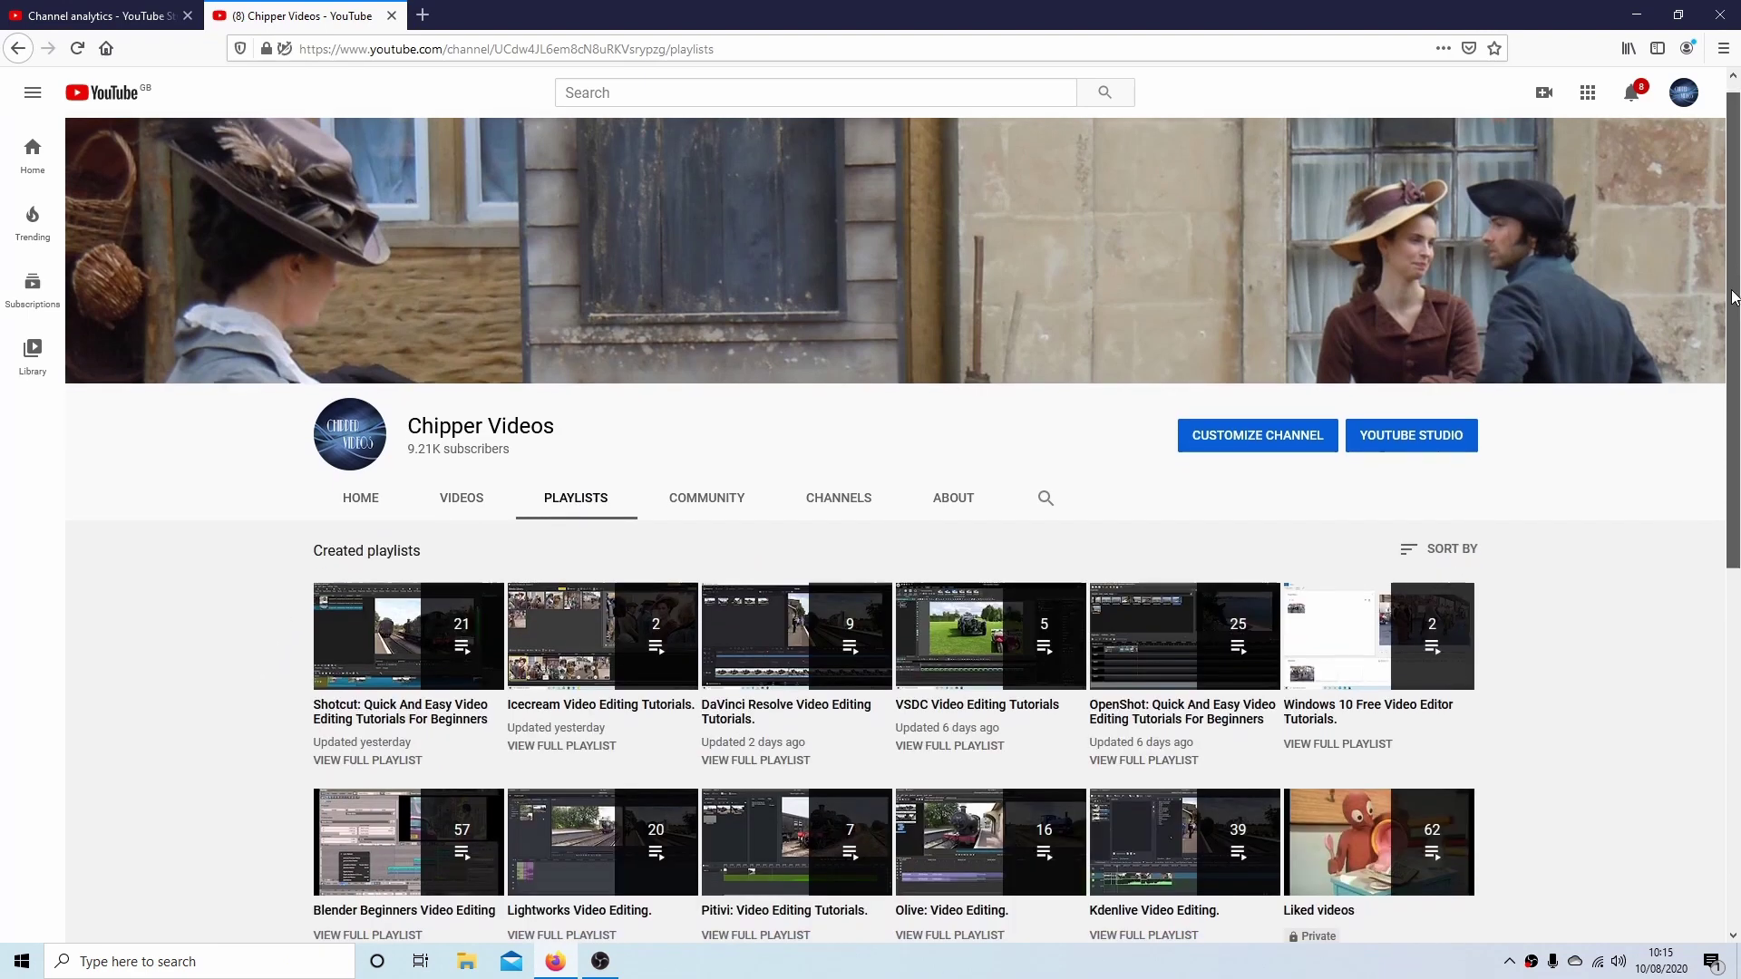
pyautogui.moveTo(1733, 297); pyautogui.dragTo(1738, 663)
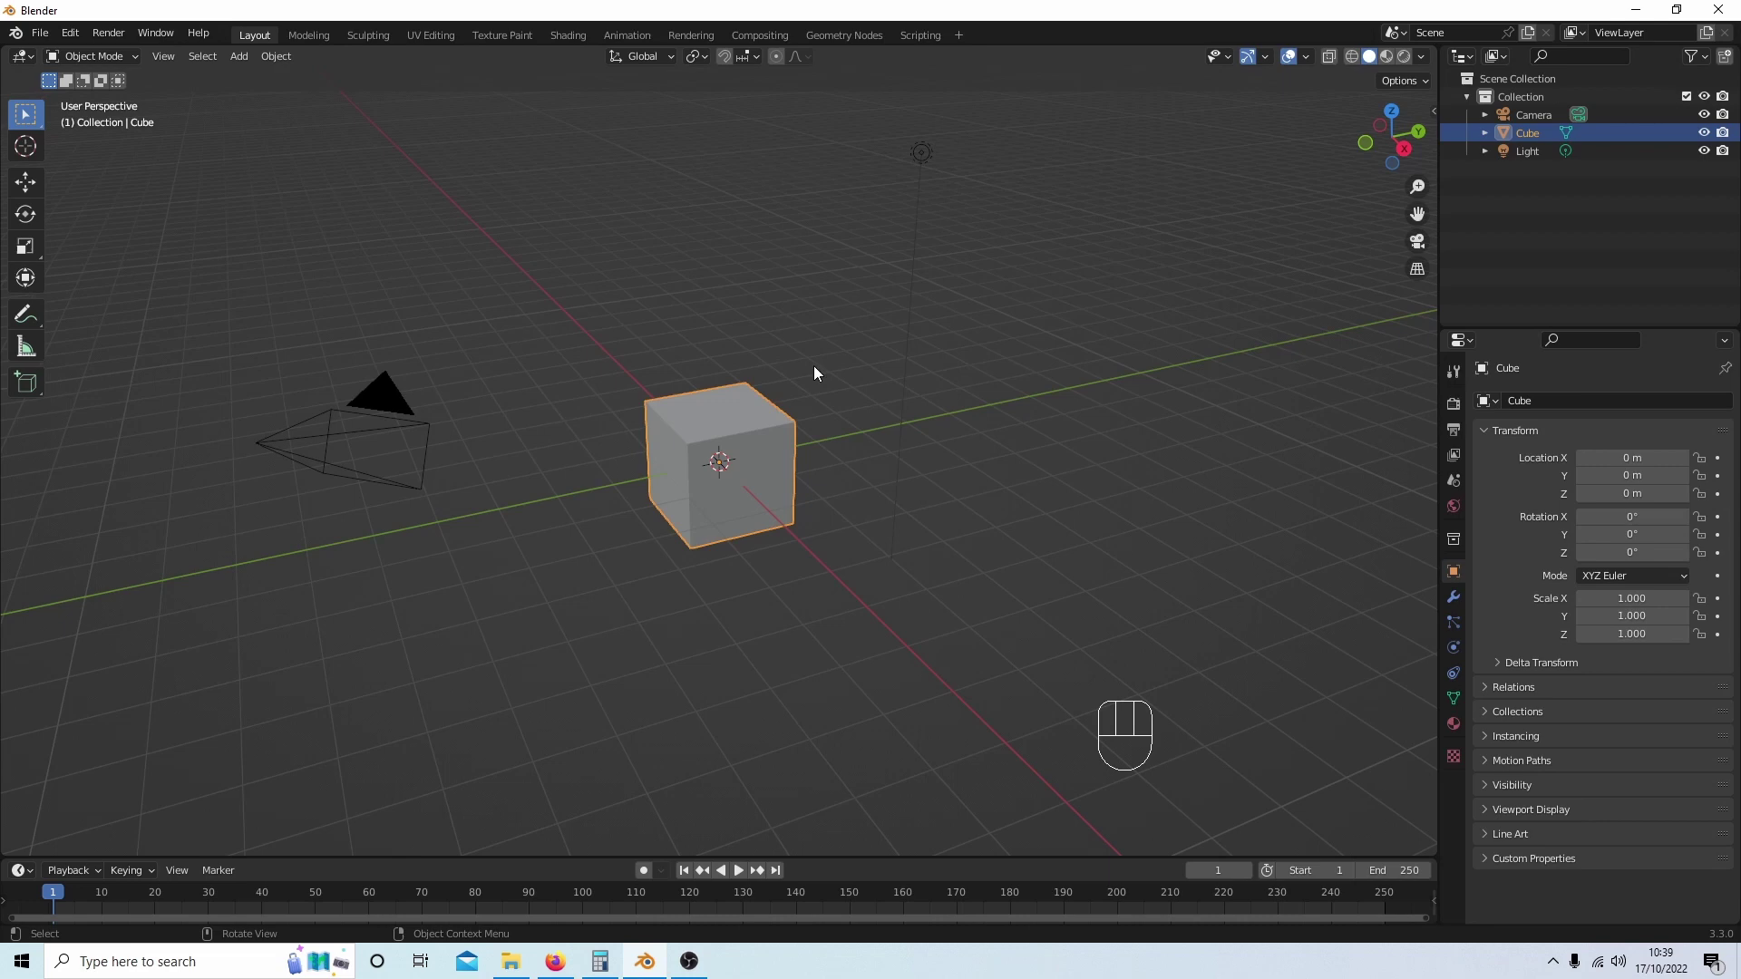
# Step: Switch the selected default cube into Edit Mode
pyautogui.press('Tab')
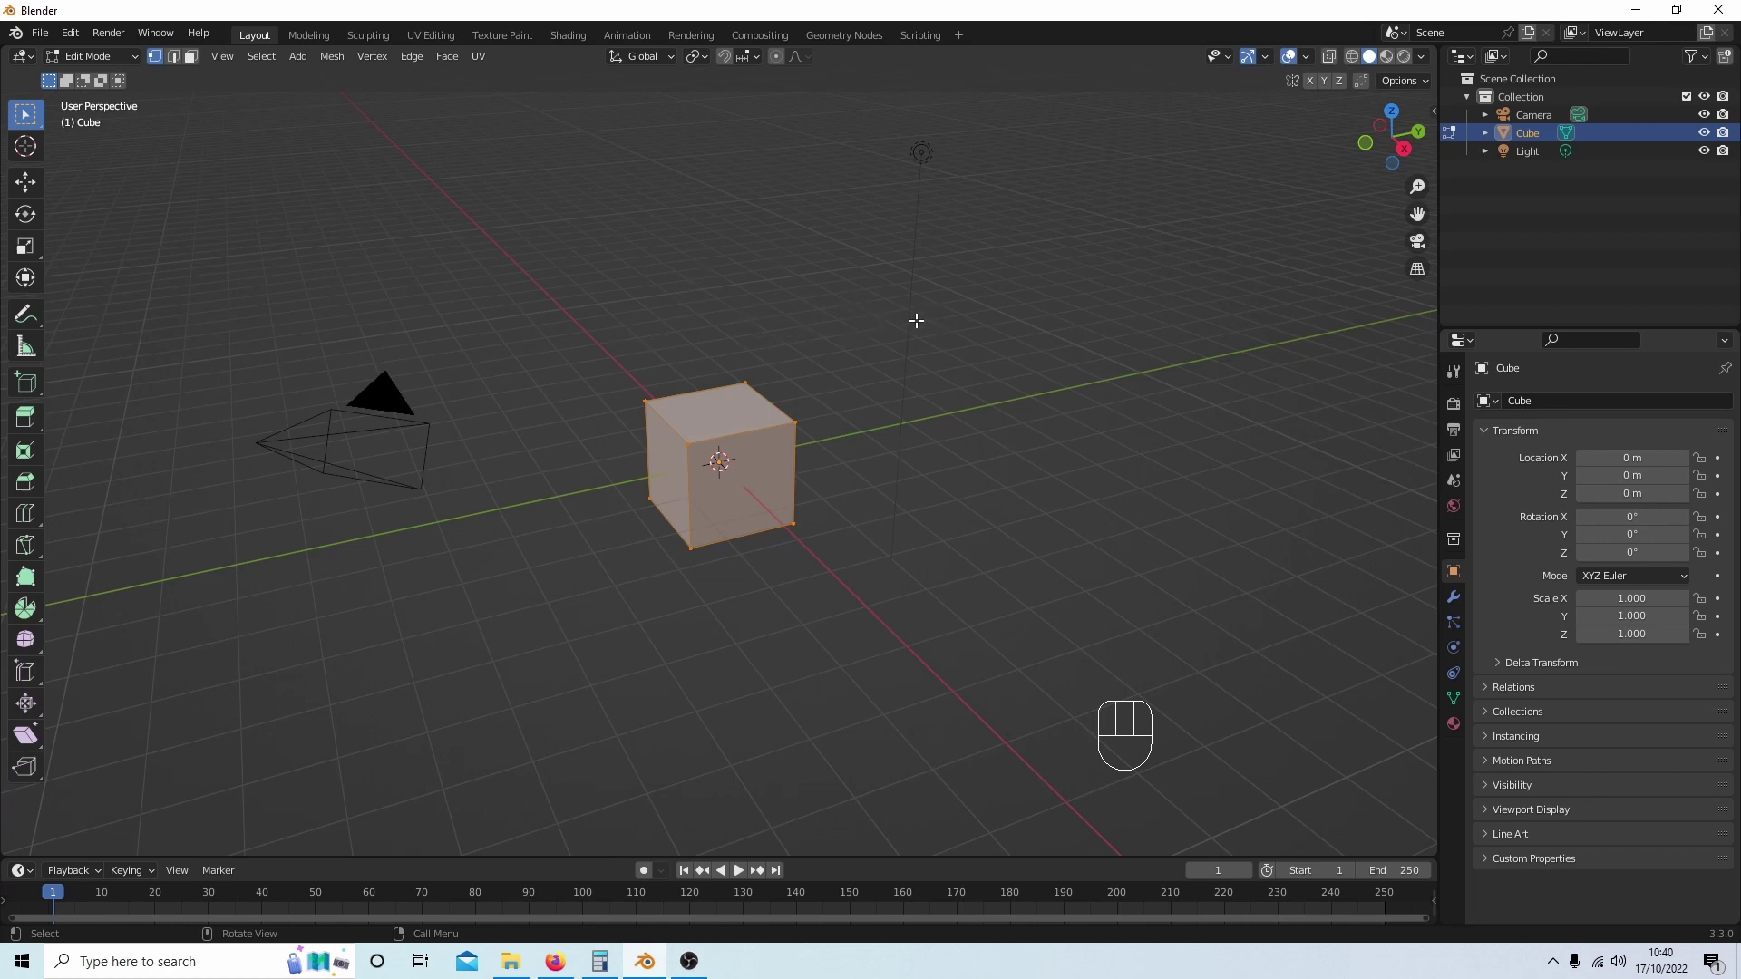
# Step: Flatten the cube to half its height by scaling Z to 0.5
pyautogui.press('s')
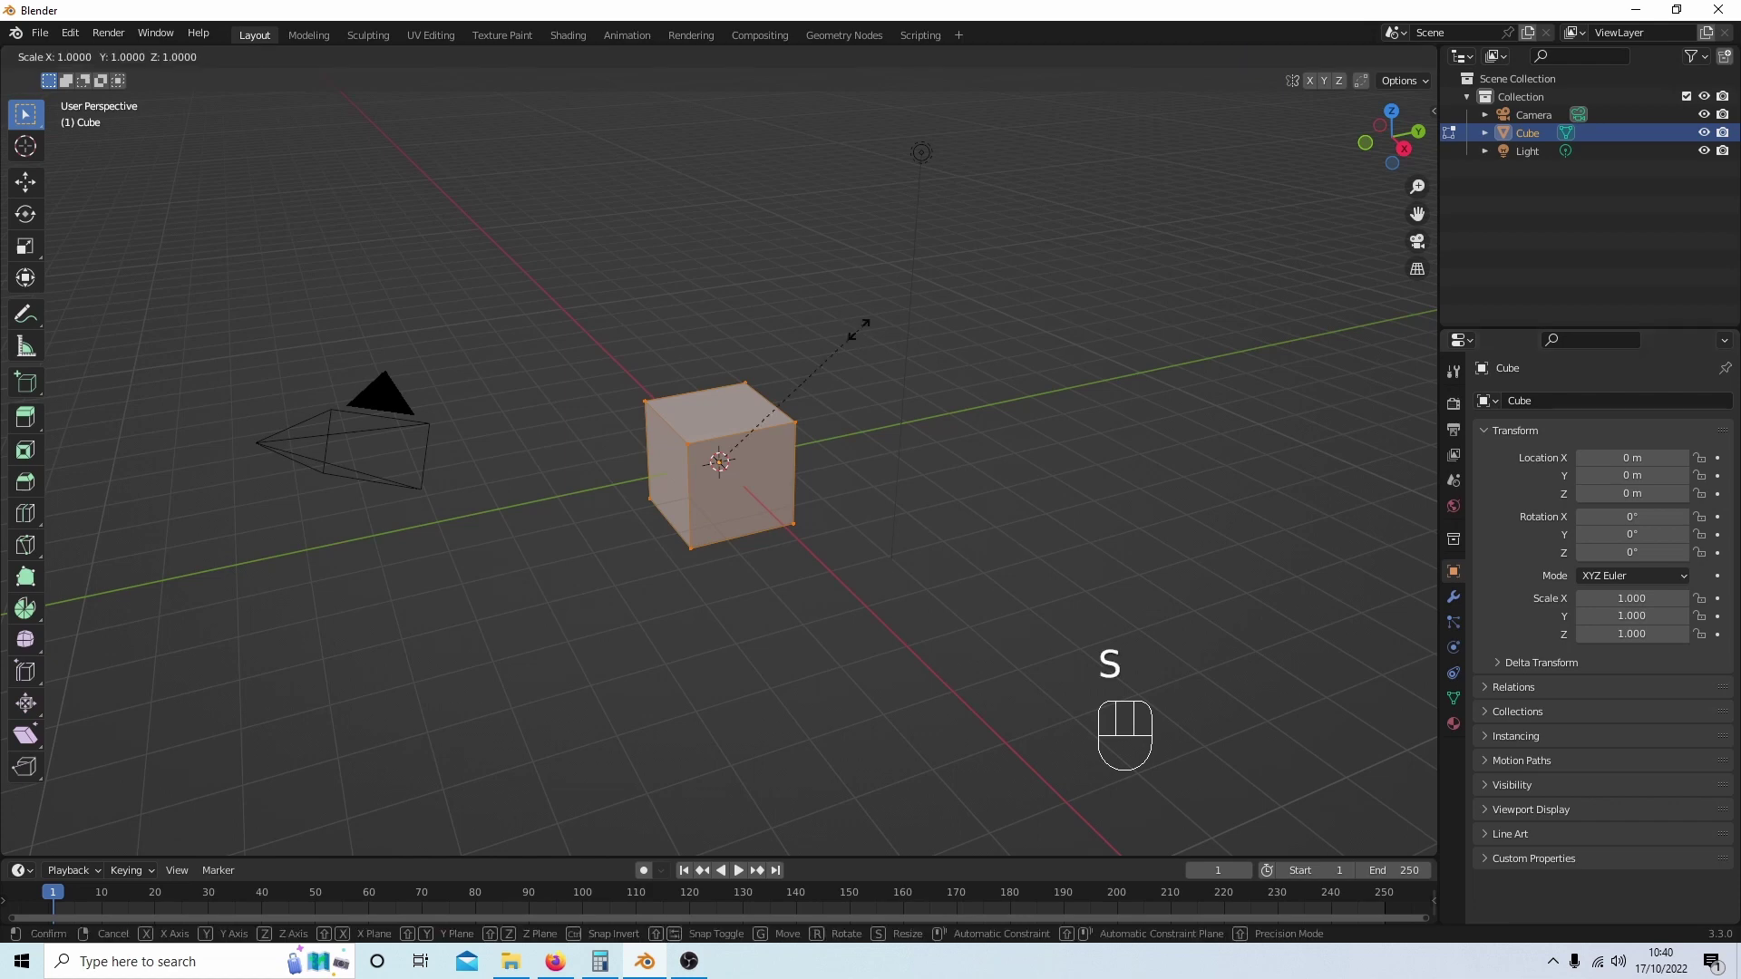
pyautogui.press('z')
pyautogui.write('.')
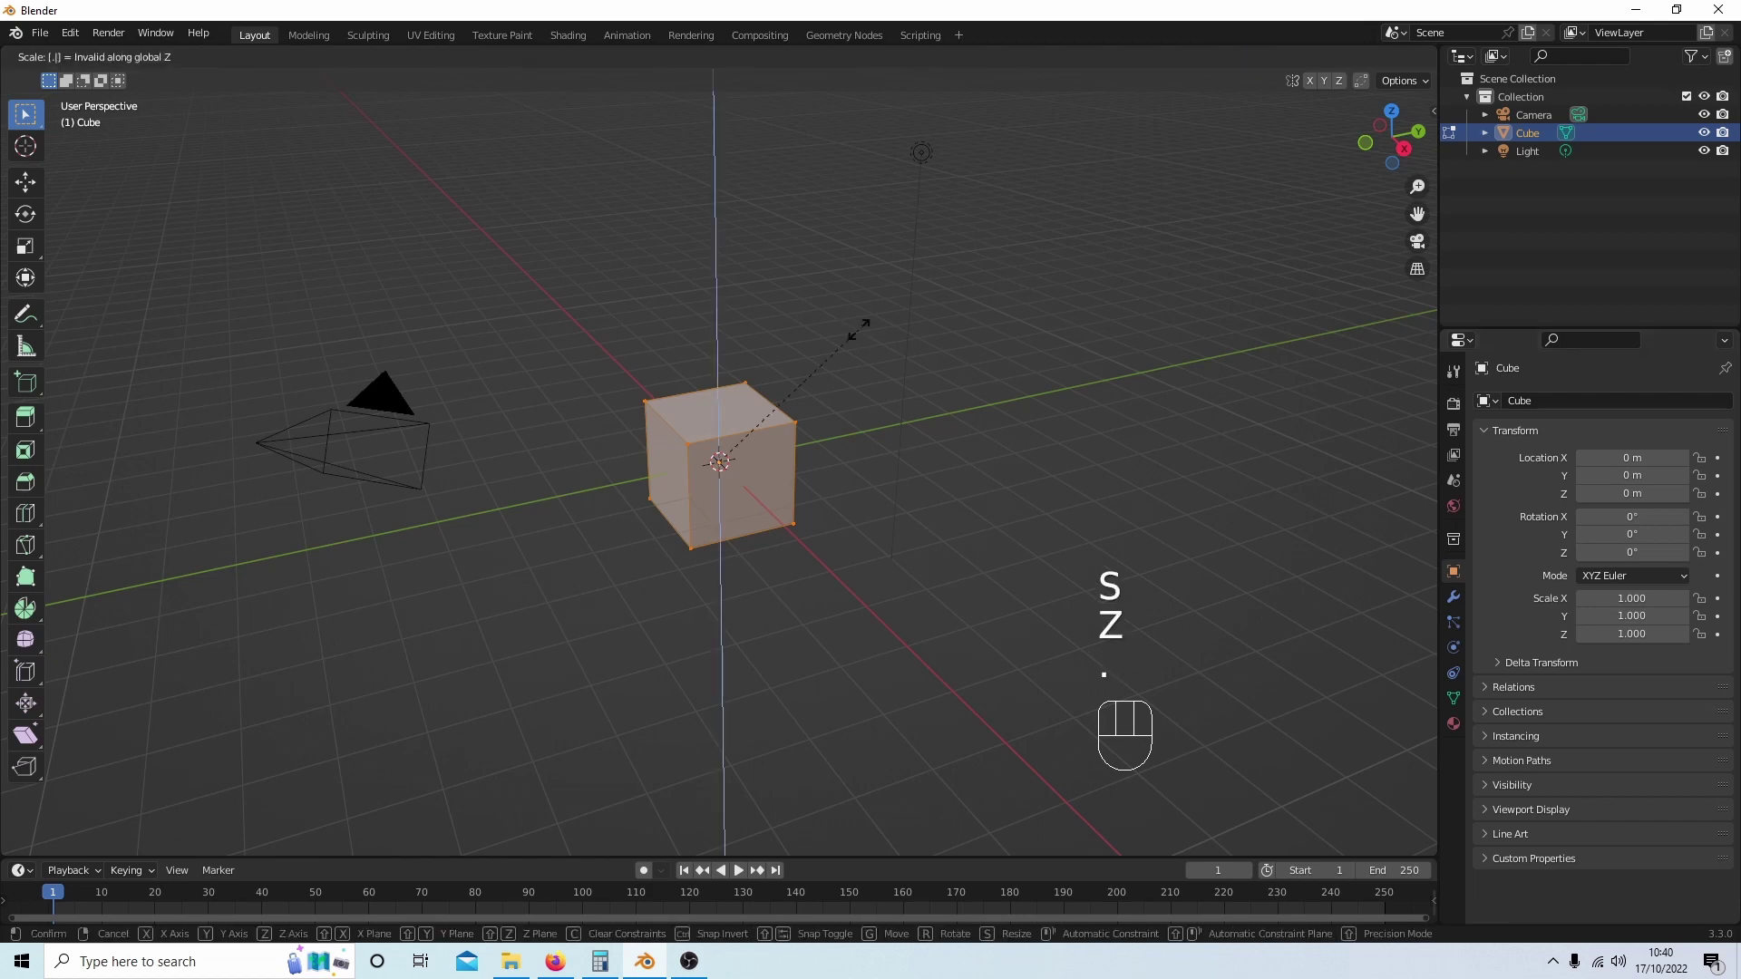
pyautogui.write('5')
pyautogui.click(859, 329)
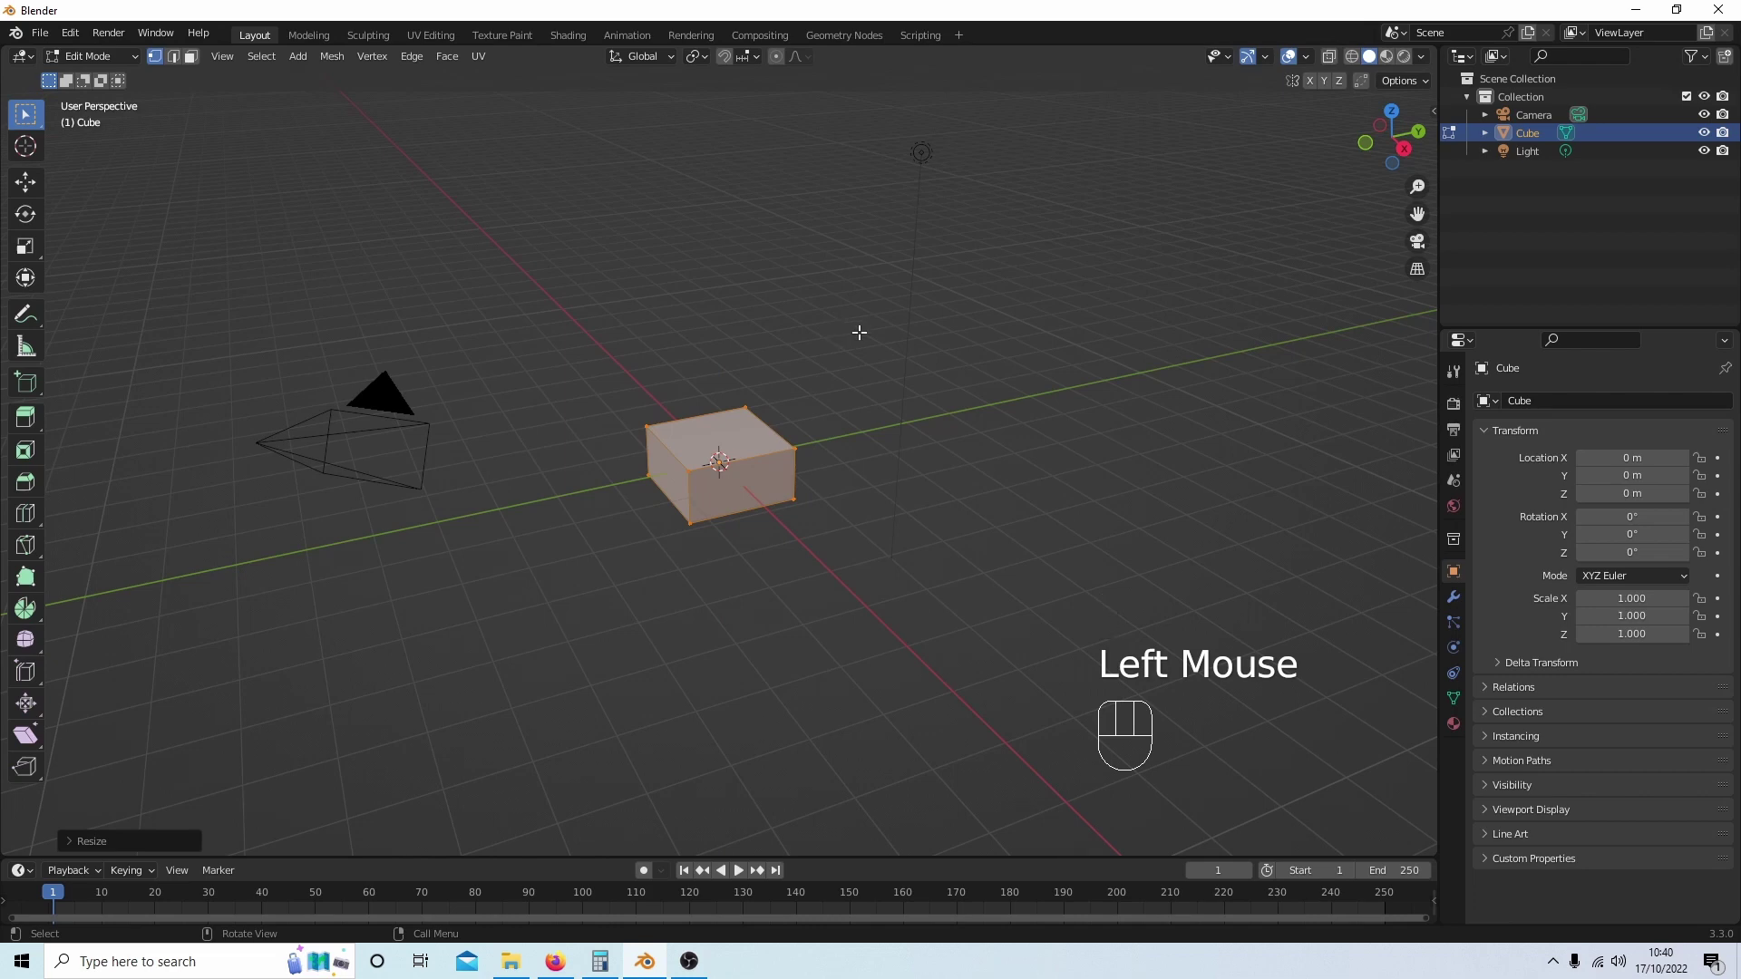
# Step: Squash the flattened cube to 0.3 along Y into a brick slab
pyautogui.press('y')
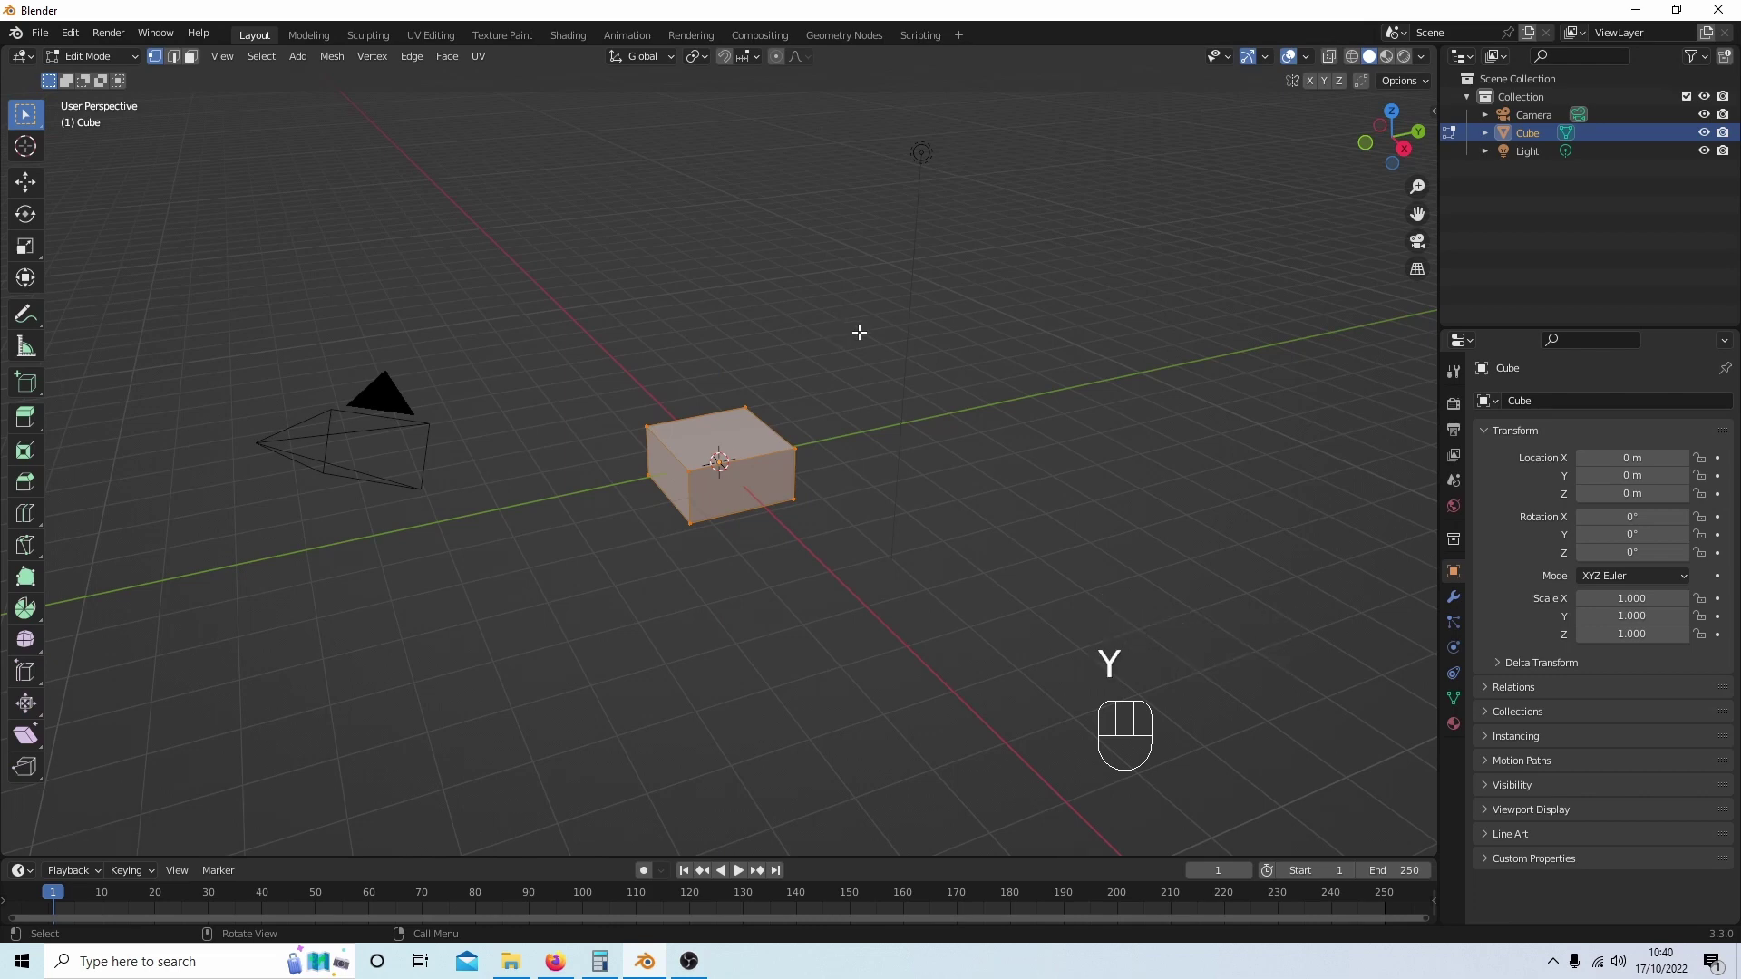
pyautogui.press('y')
pyautogui.press('`')
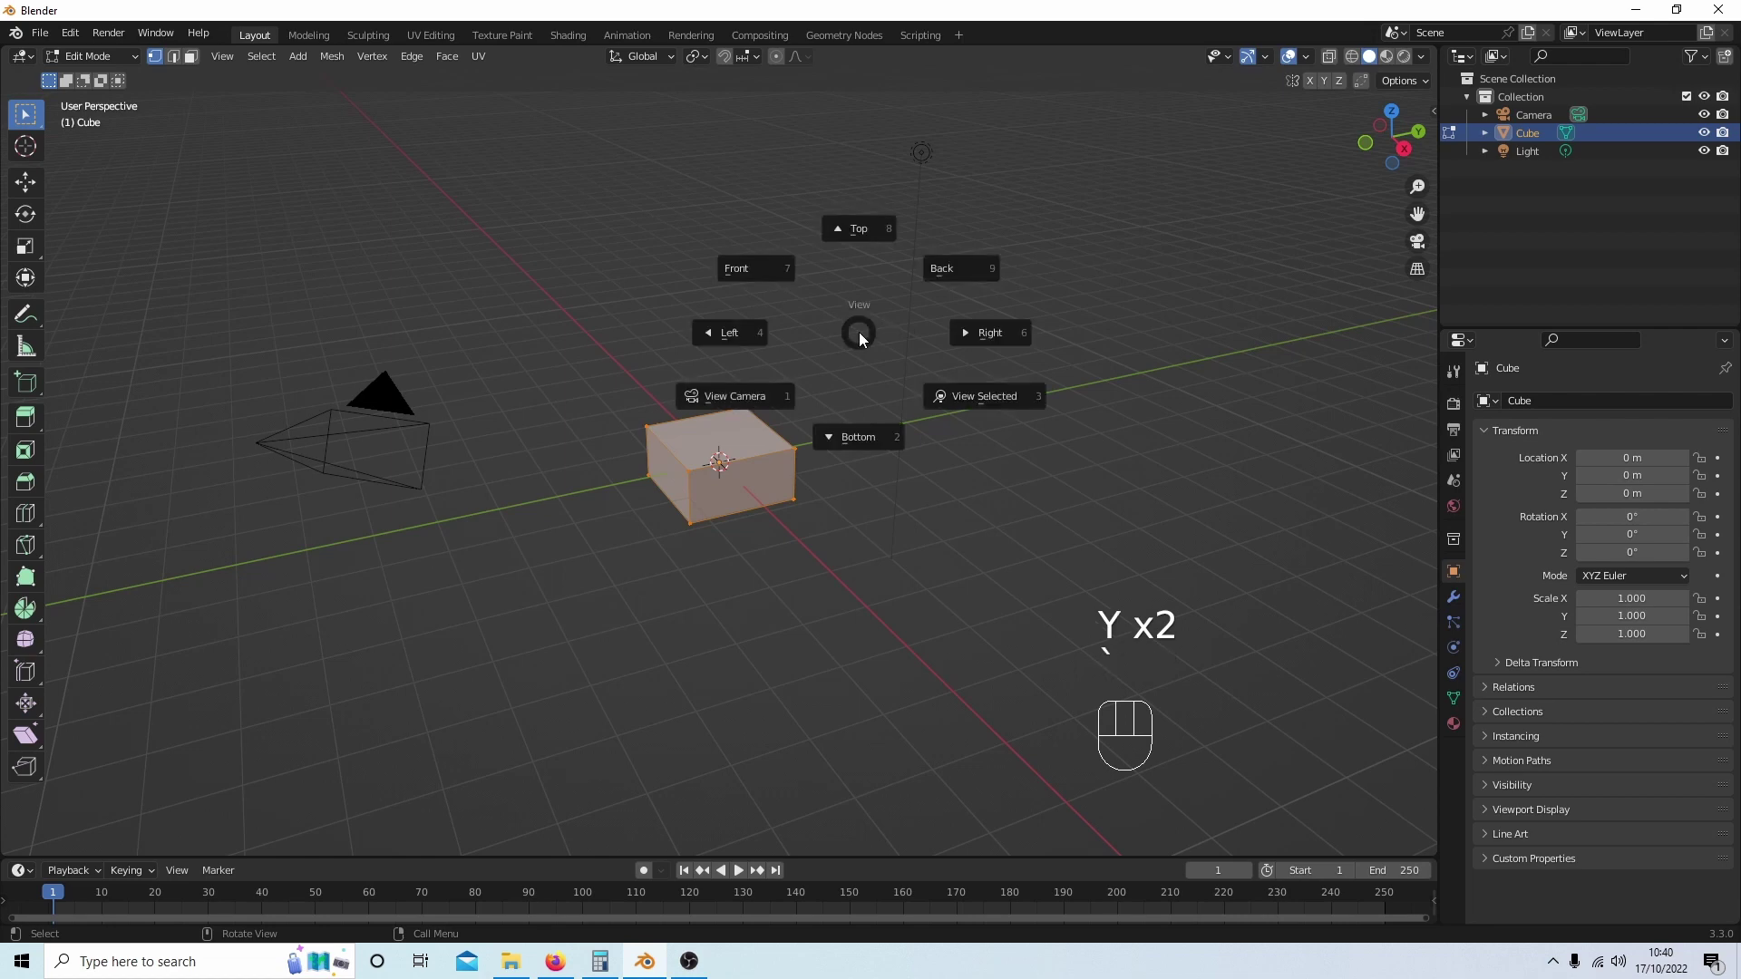
pyautogui.press('3')
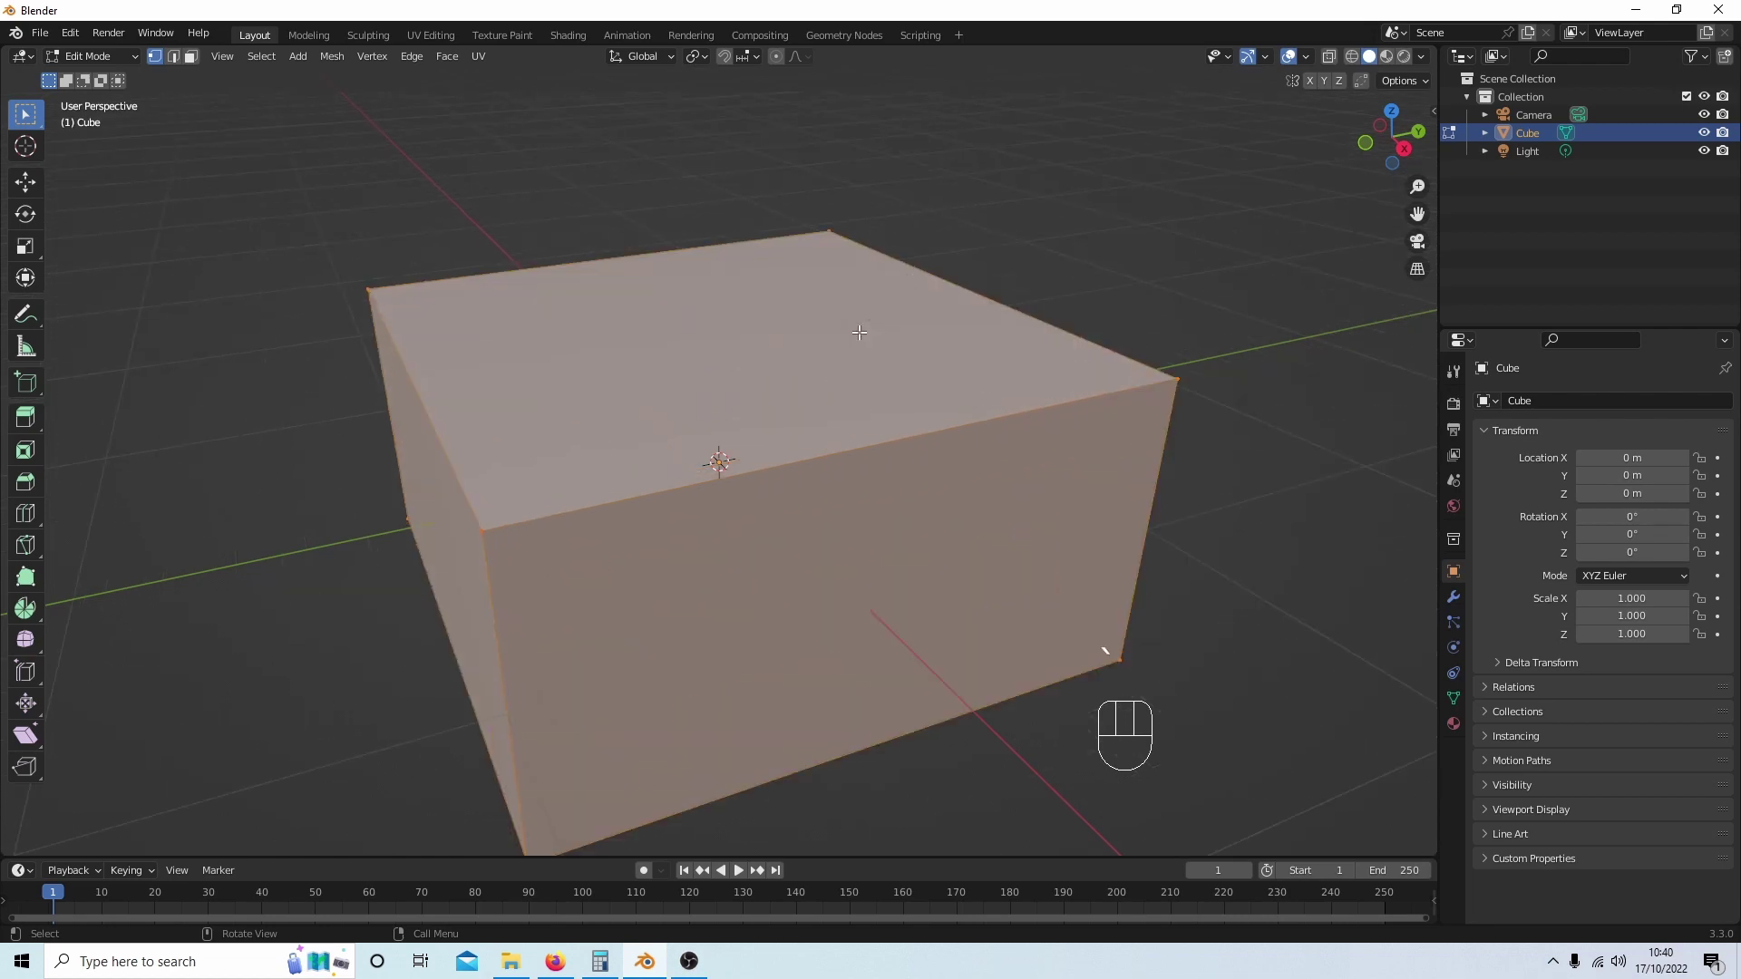
pyautogui.rightClick(859, 332)
pyautogui.scroll(-2, 1070, 249)
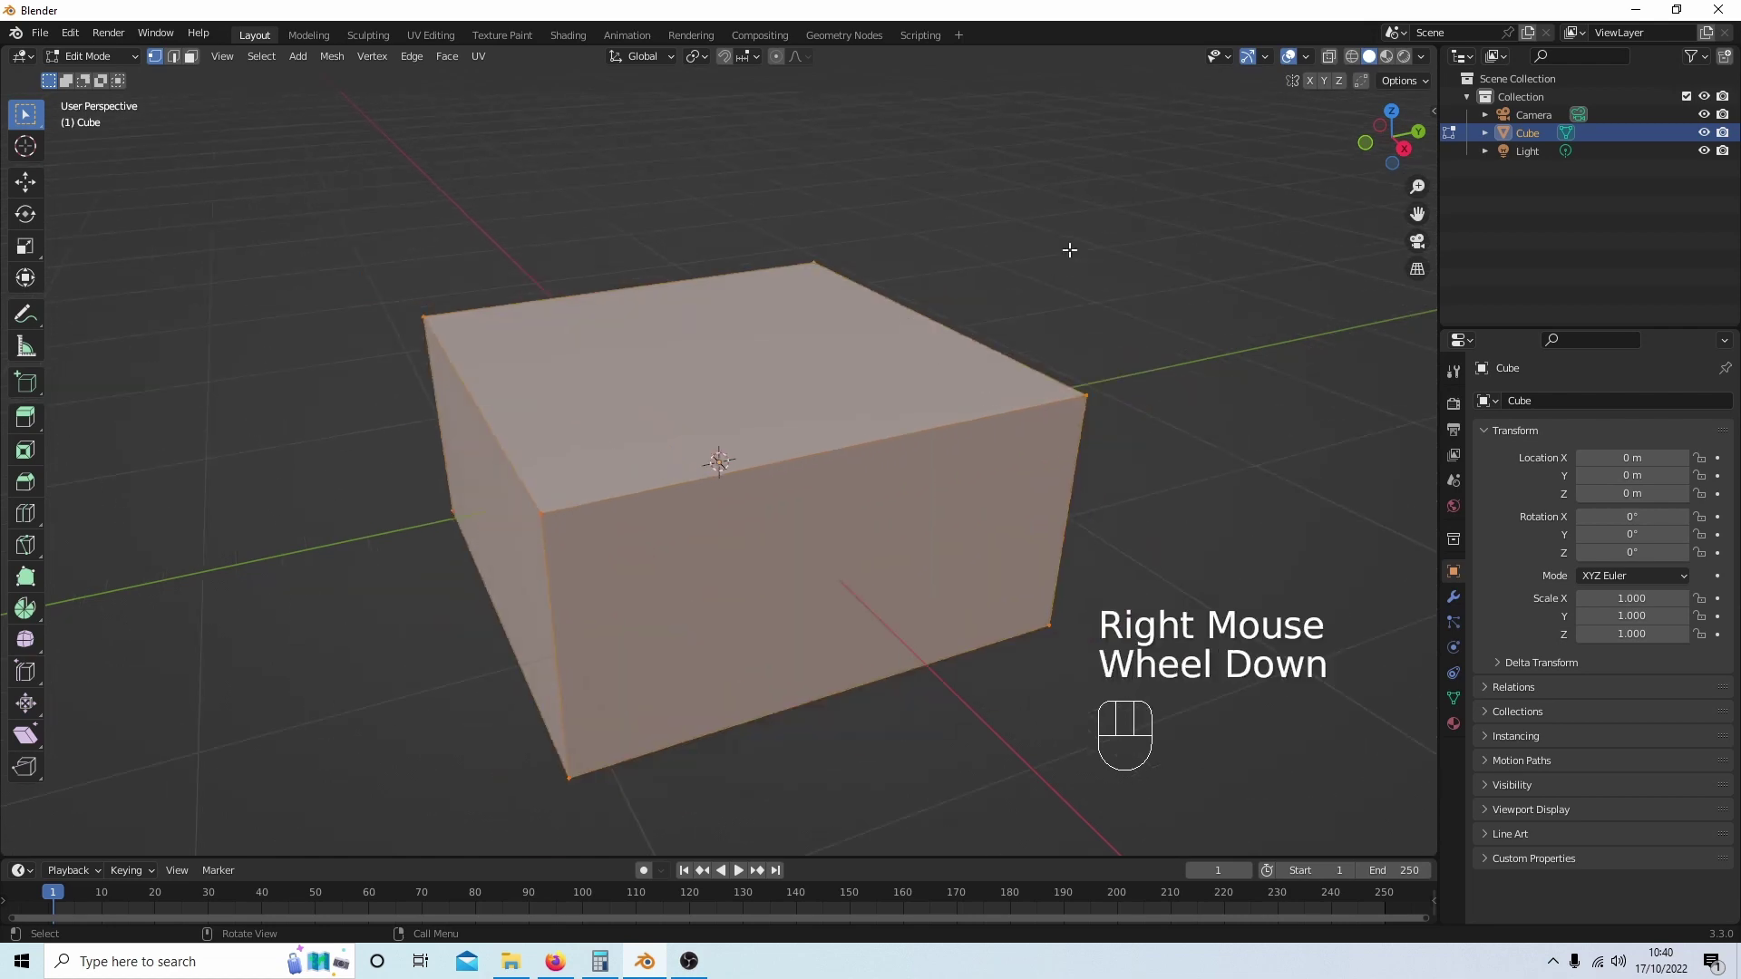
pyautogui.scroll(-3, 1069, 249)
pyautogui.press('s')
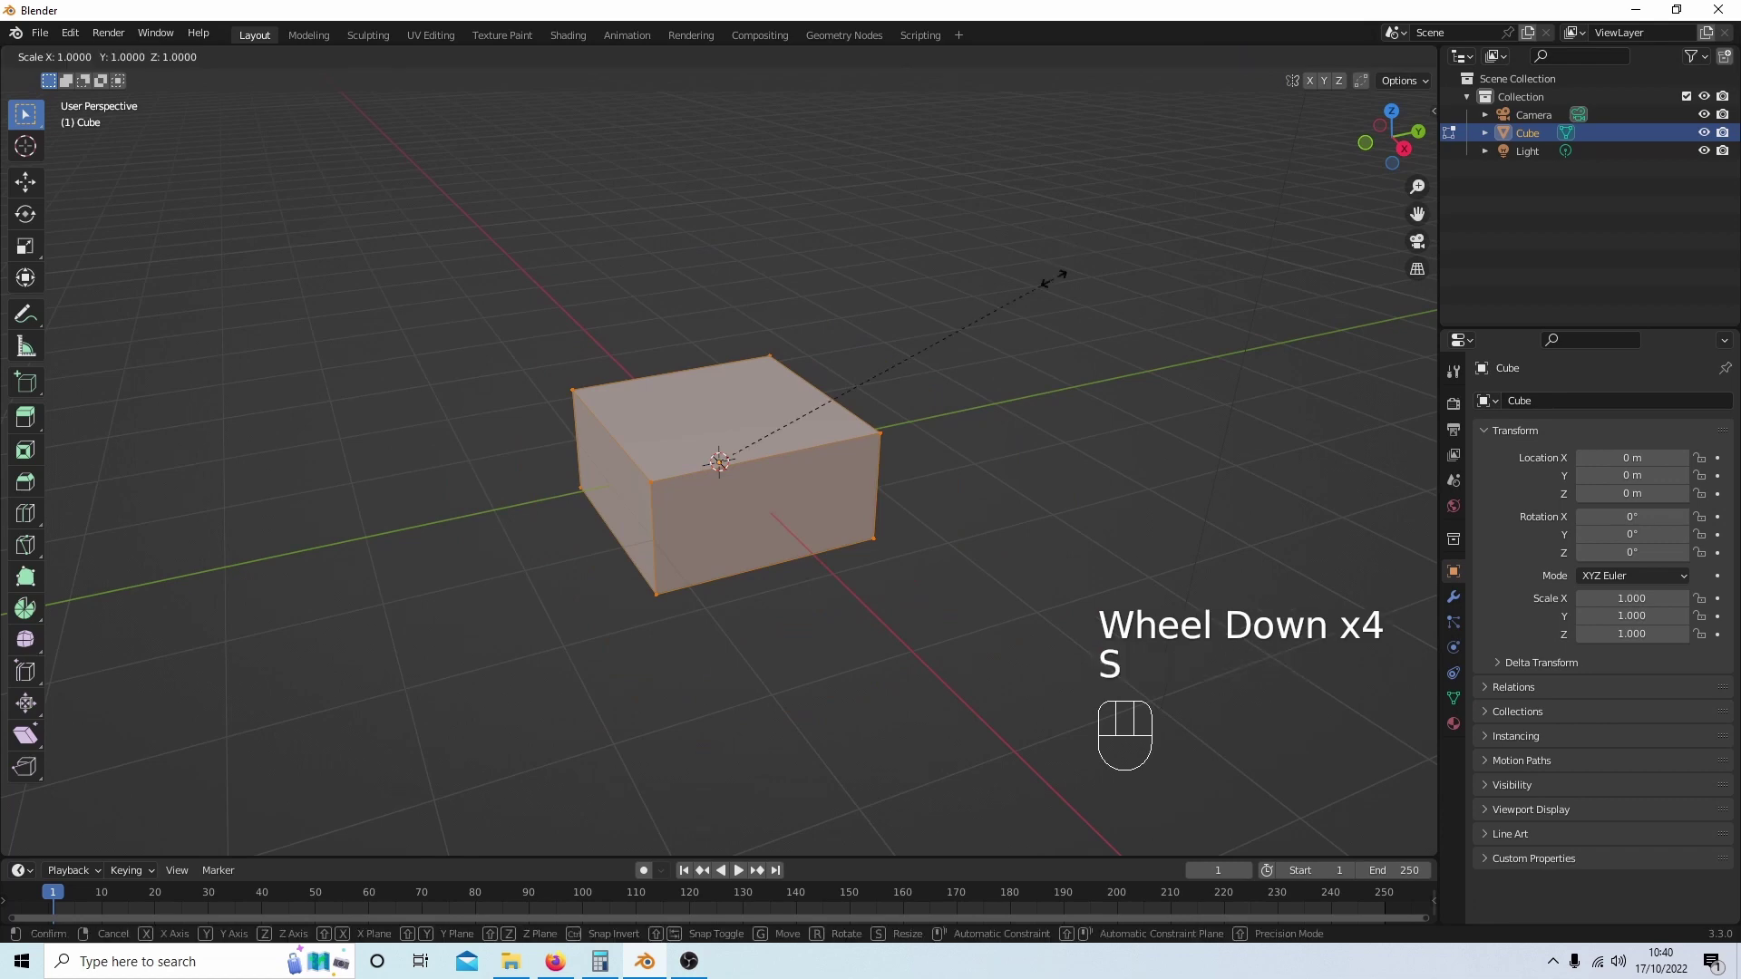
pyautogui.write('y')
pyautogui.write('.')
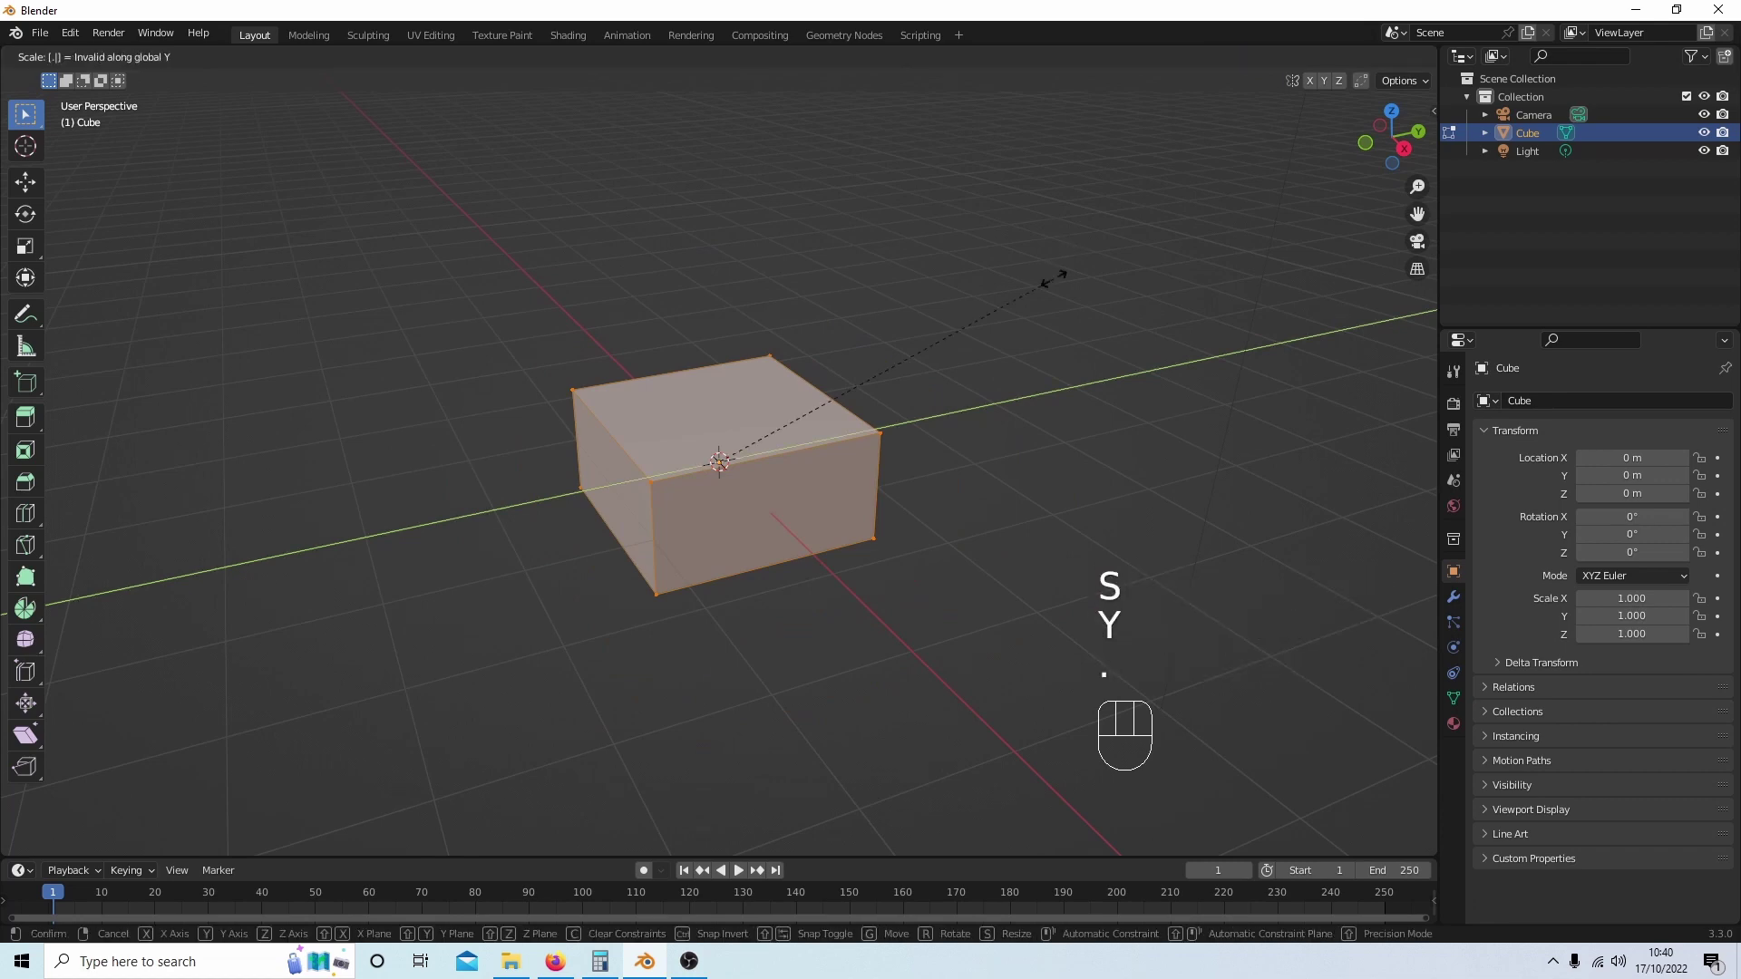
pyautogui.write('3')
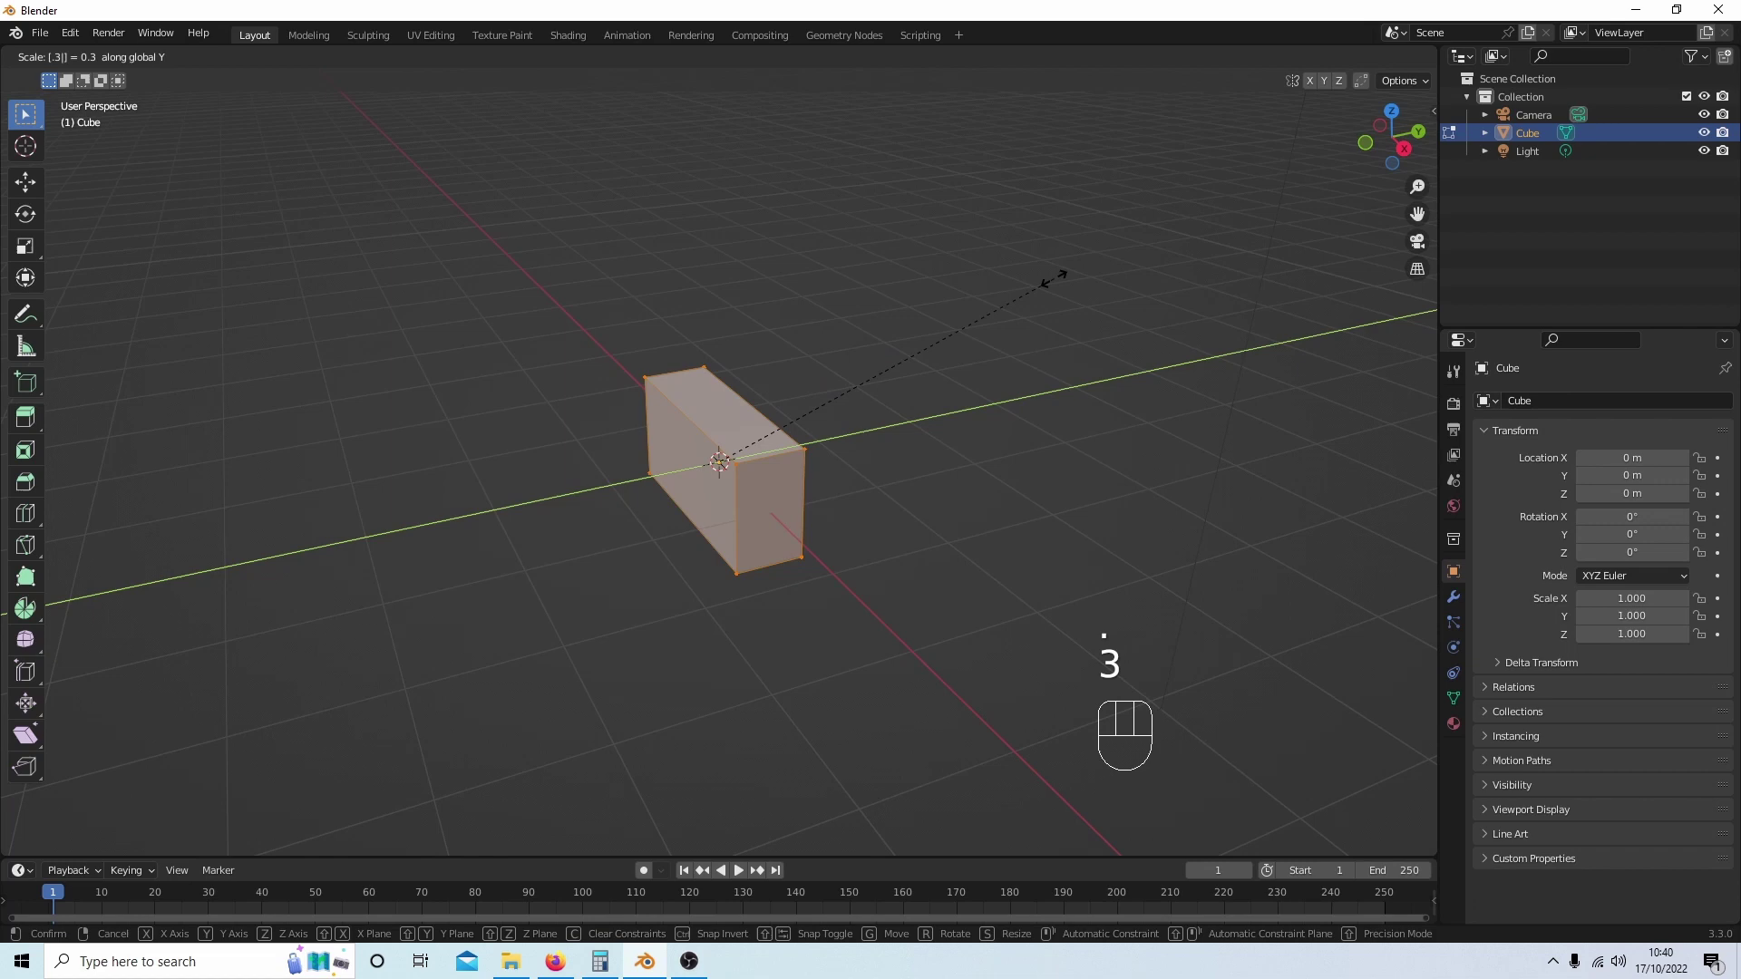
pyautogui.click(1057, 279)
pyautogui.moveTo(948, 360)
pyautogui.mouseDown(button='middle')
pyautogui.moveTo(980, 372)
pyautogui.moveTo(1002, 308)
pyautogui.moveTo(1053, 323)
pyautogui.moveTo(984, 296)
pyautogui.moveTo(957, 309)
pyautogui.moveTo(1062, 357)
pyautogui.mouseUp(button='middle')
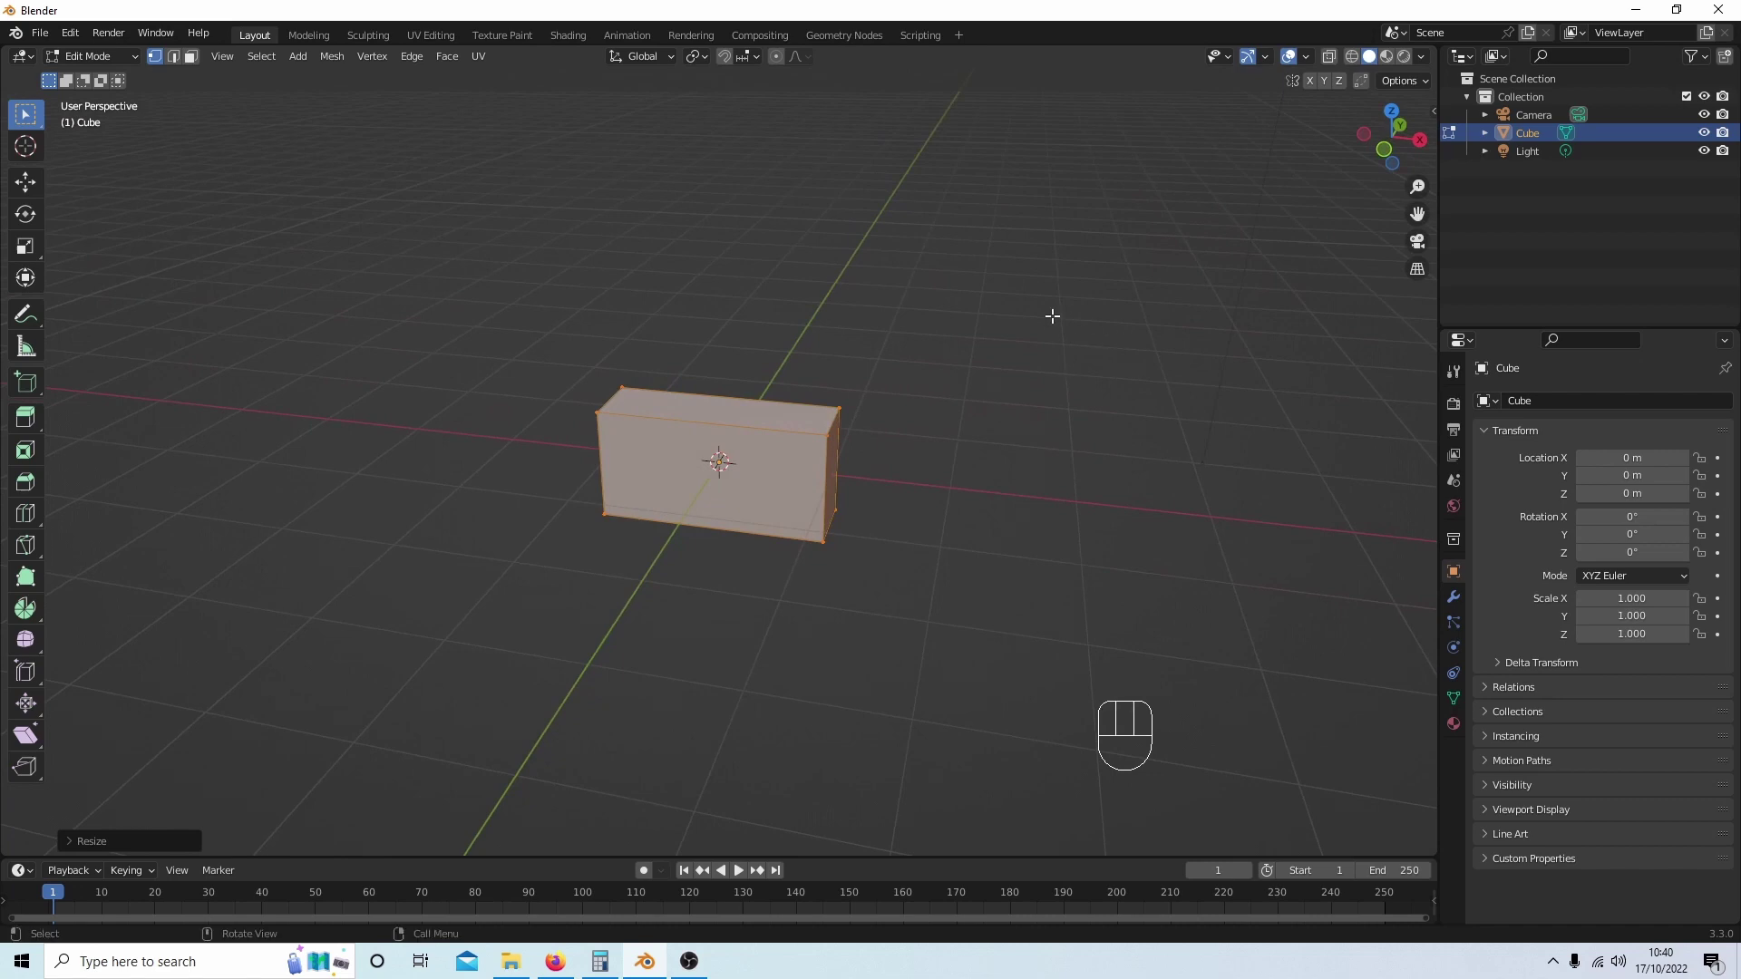
# Step: In top view, move the brick about 2 m along −Y from the origin
pyautogui.press('KP_7')
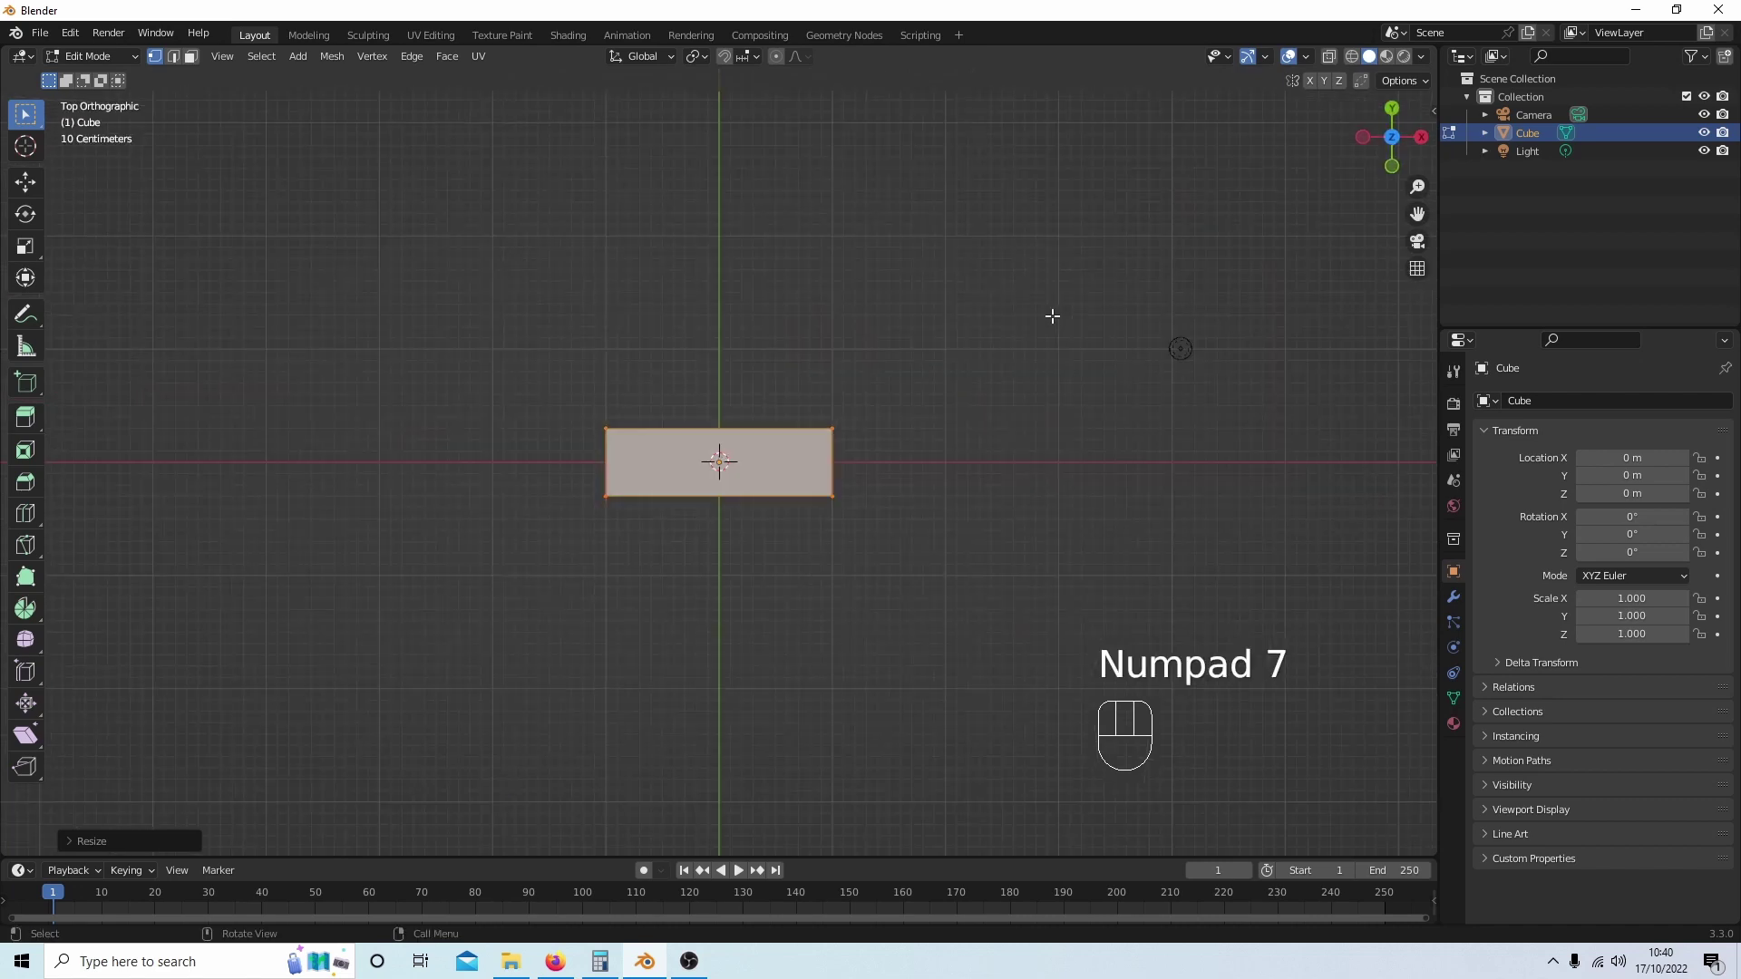
pyautogui.click(27, 183)
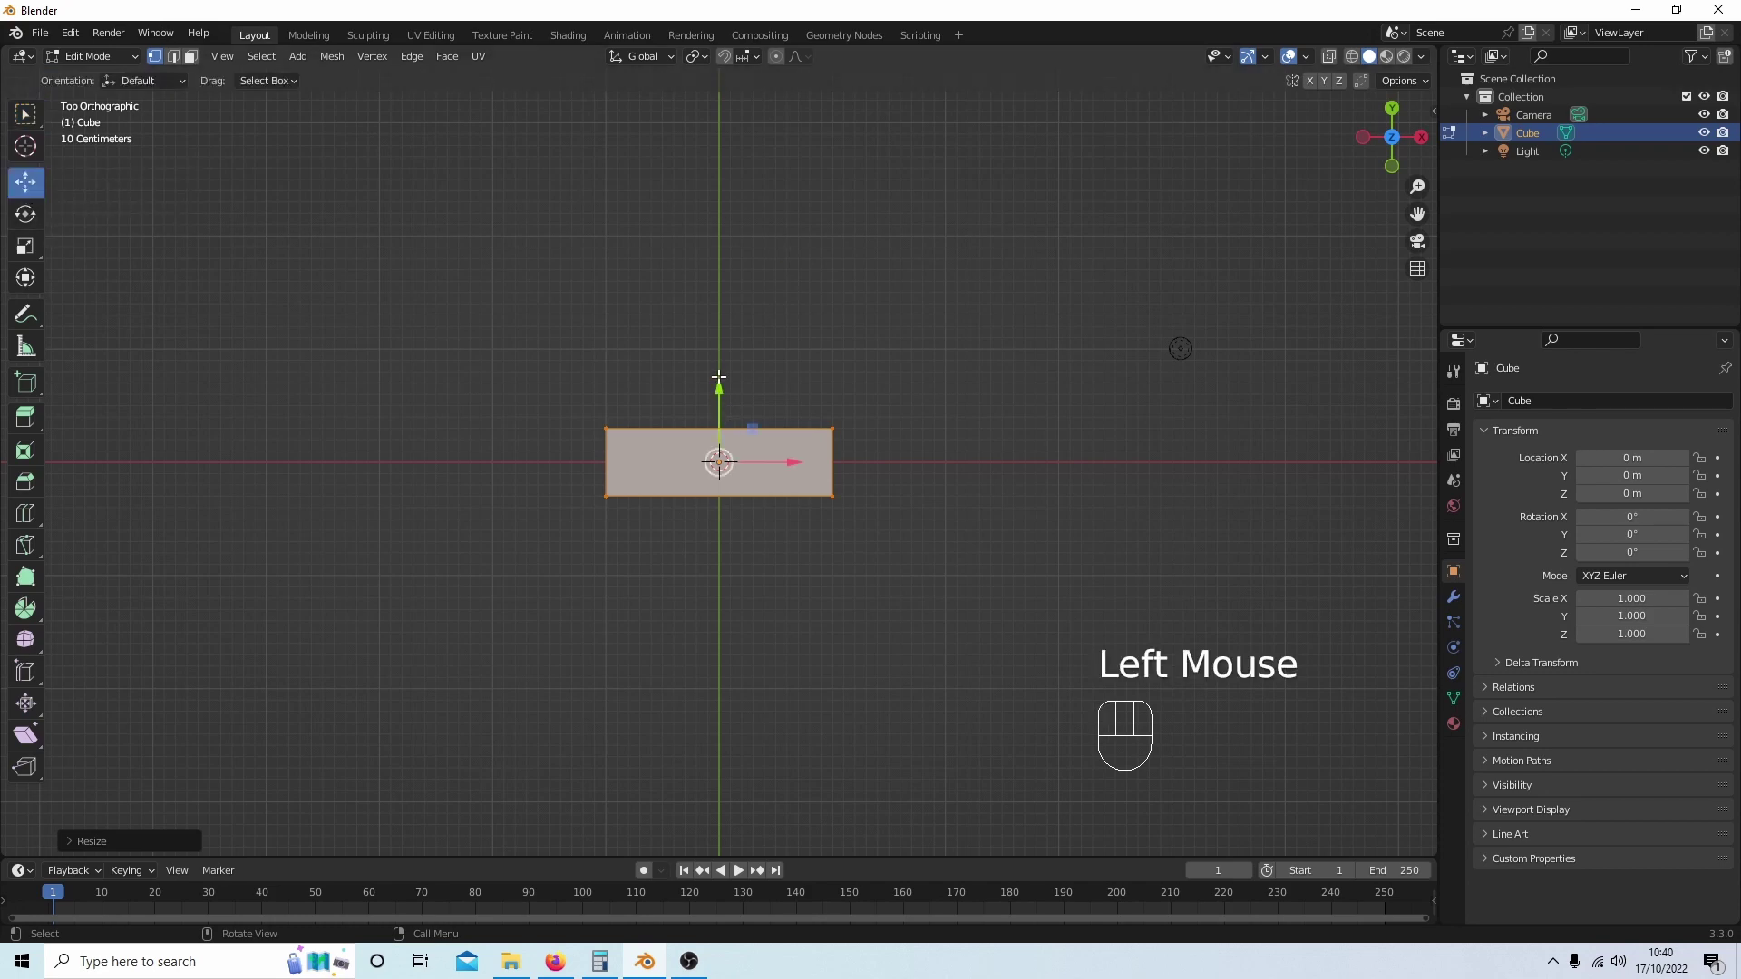
pyautogui.moveTo(717, 390); pyautogui.dragTo(699, 579)
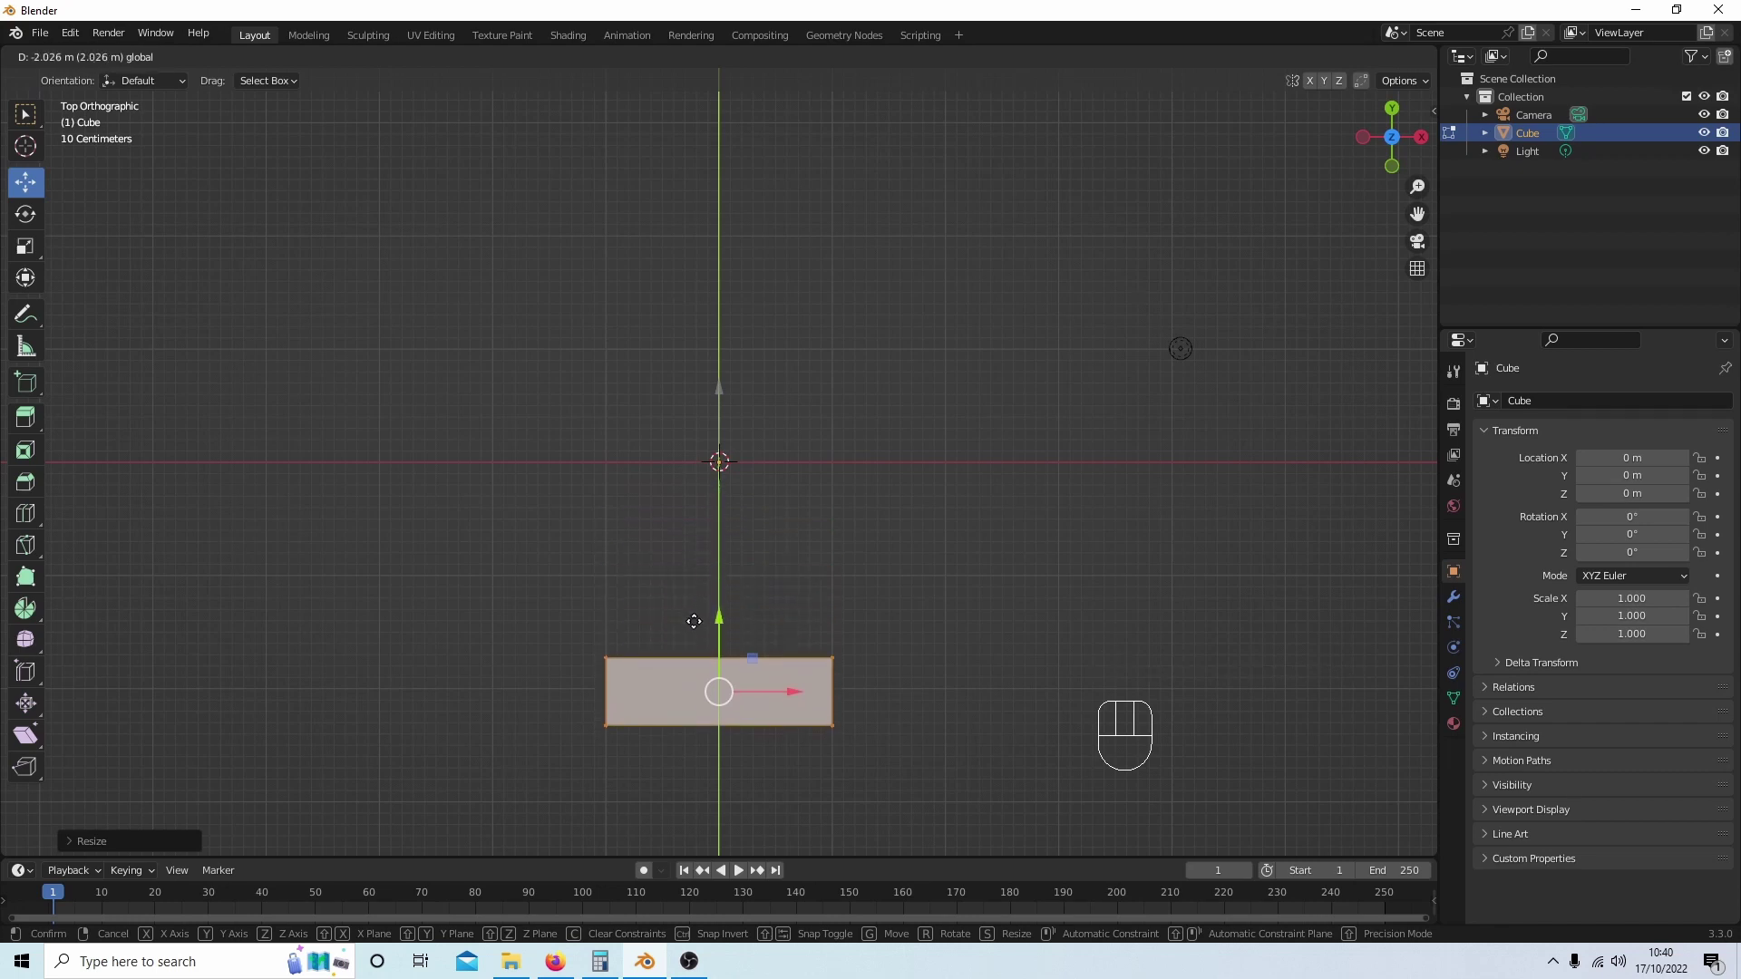
pyautogui.moveTo(699, 578)
pyautogui.mouseDown()
pyautogui.moveTo(692, 636)
pyautogui.moveTo(691, 595)
pyautogui.mouseUp()
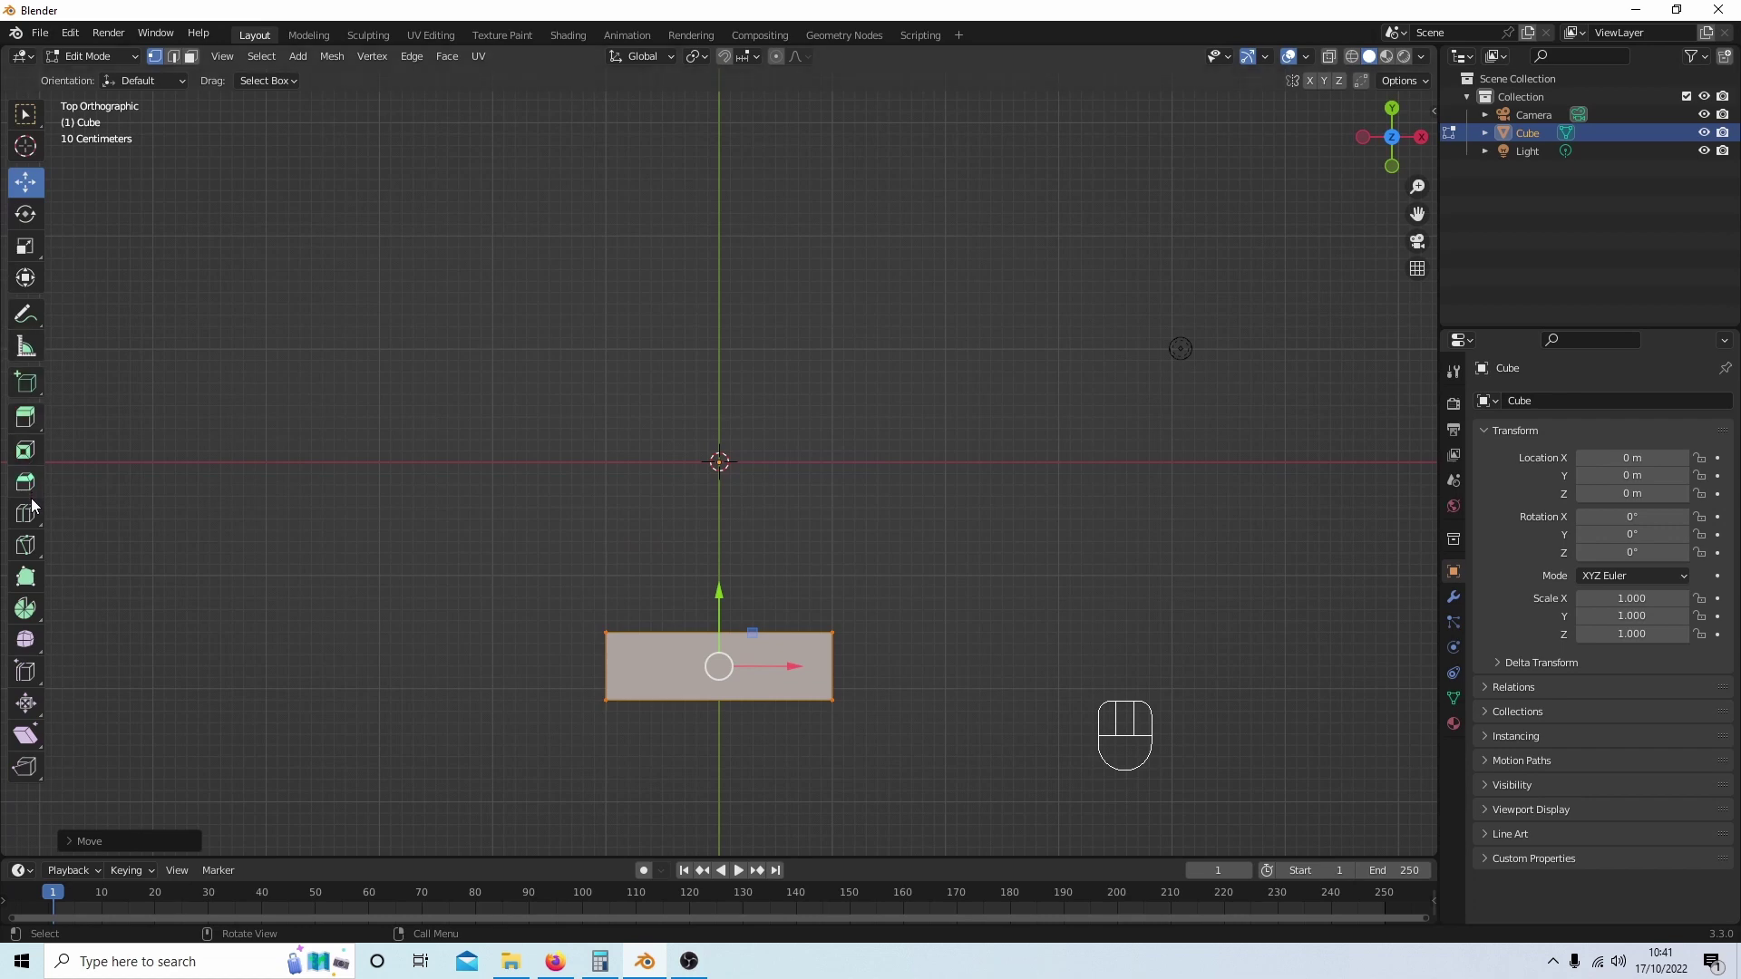
# Step: Spin the brick a full 360° around the origin with Use Duplicates enabled
pyautogui.click(26, 610)
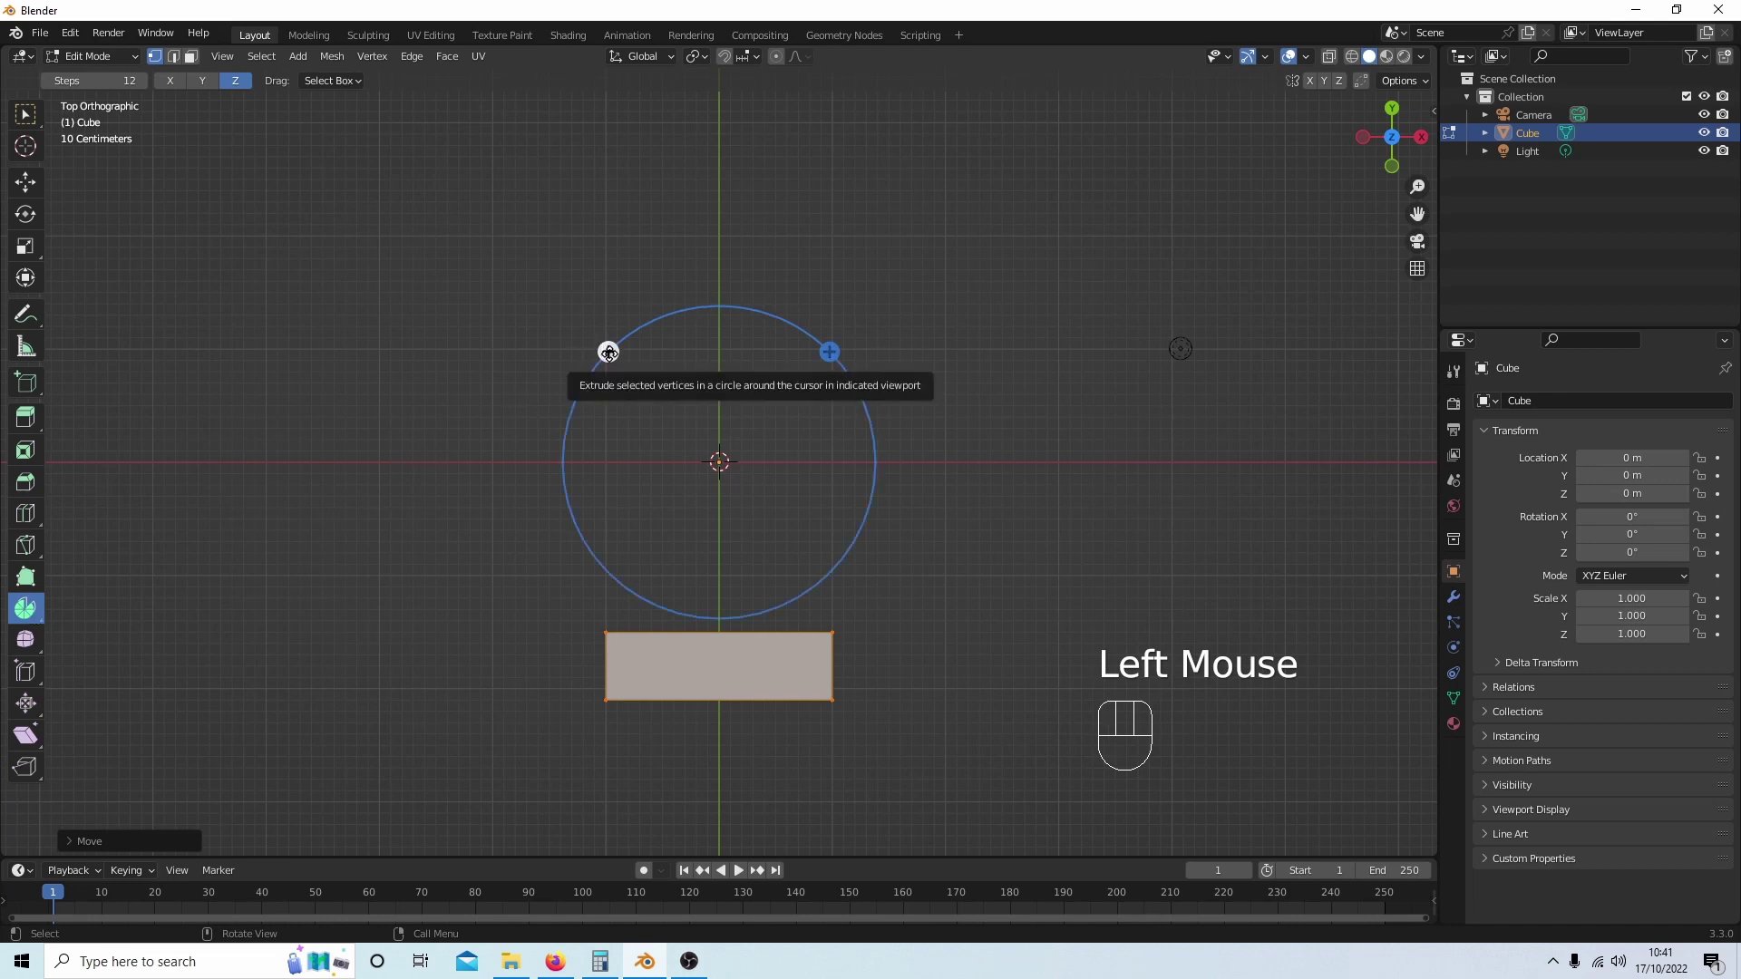
pyautogui.moveTo(608, 353); pyautogui.dragTo(498, 557)
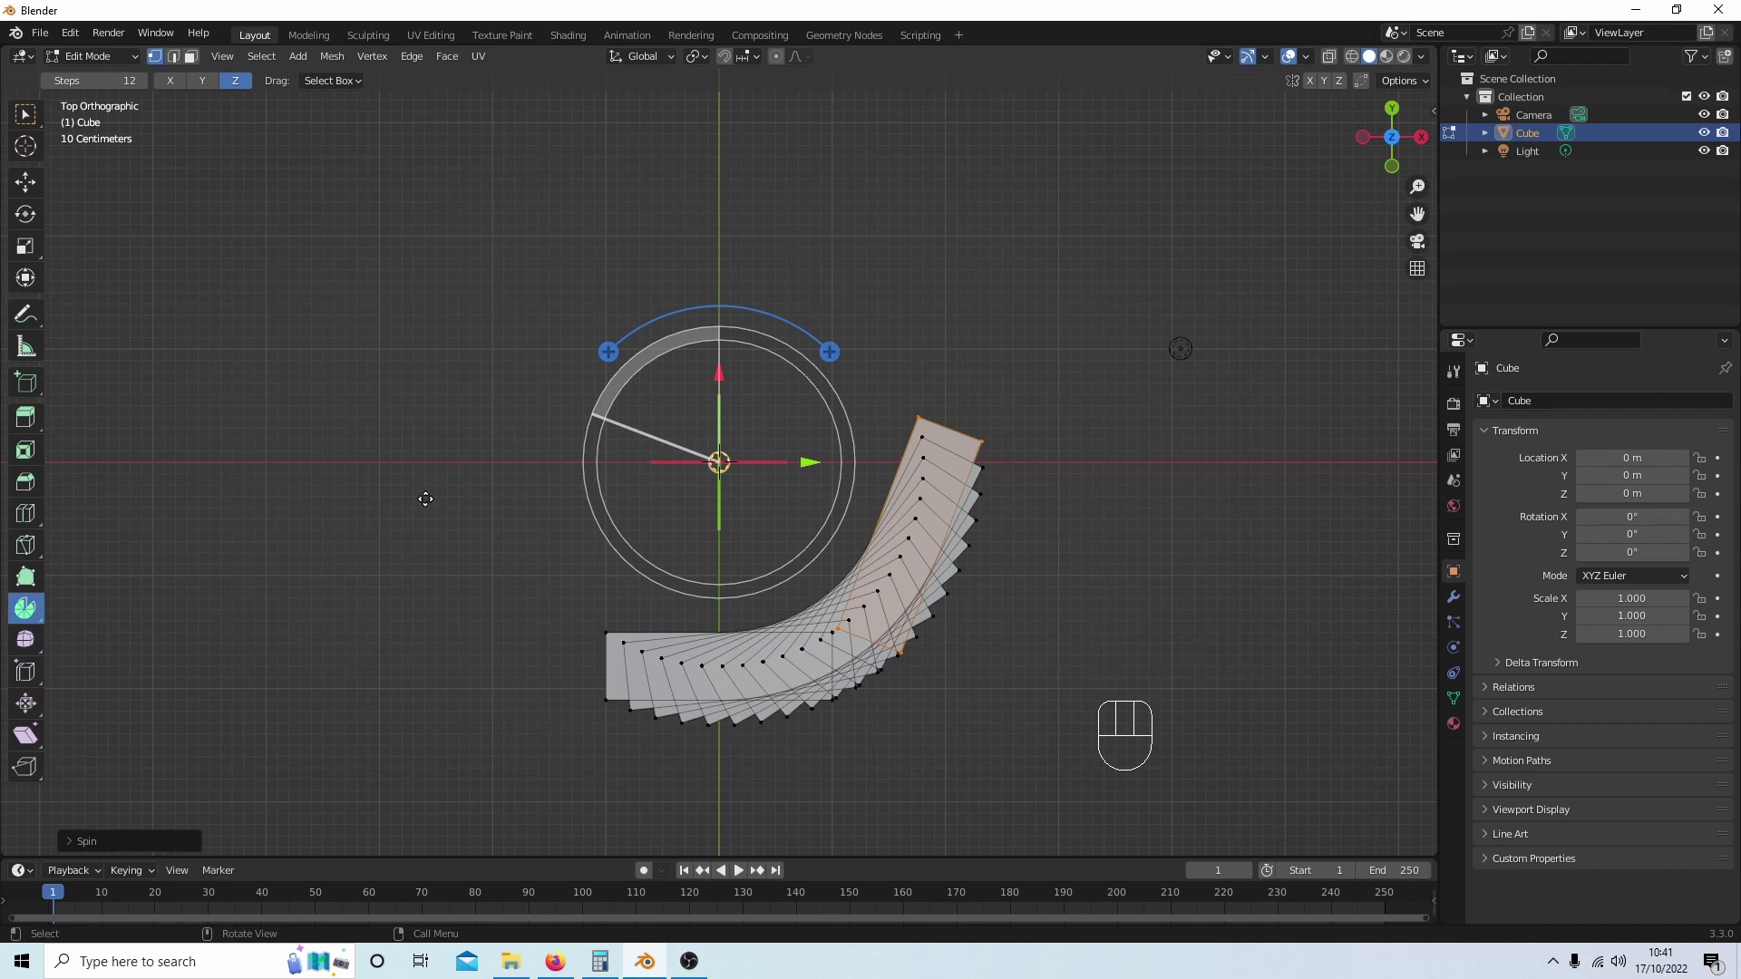
pyautogui.click(71, 839)
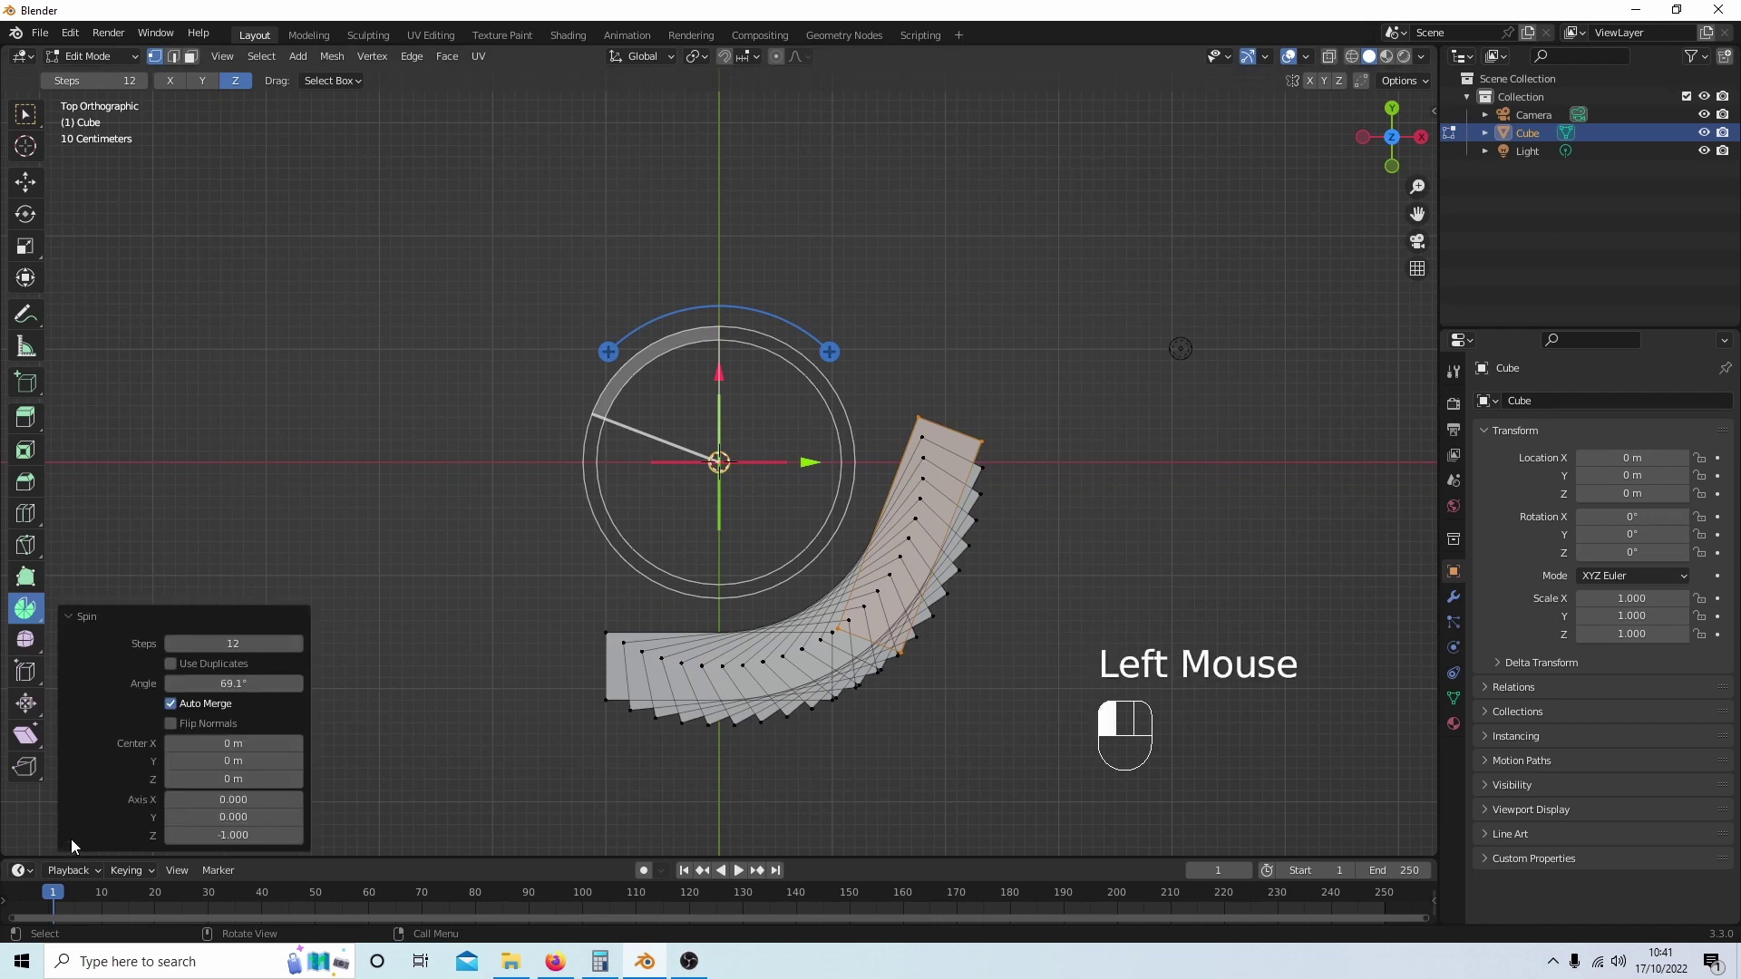
pyautogui.click(207, 684)
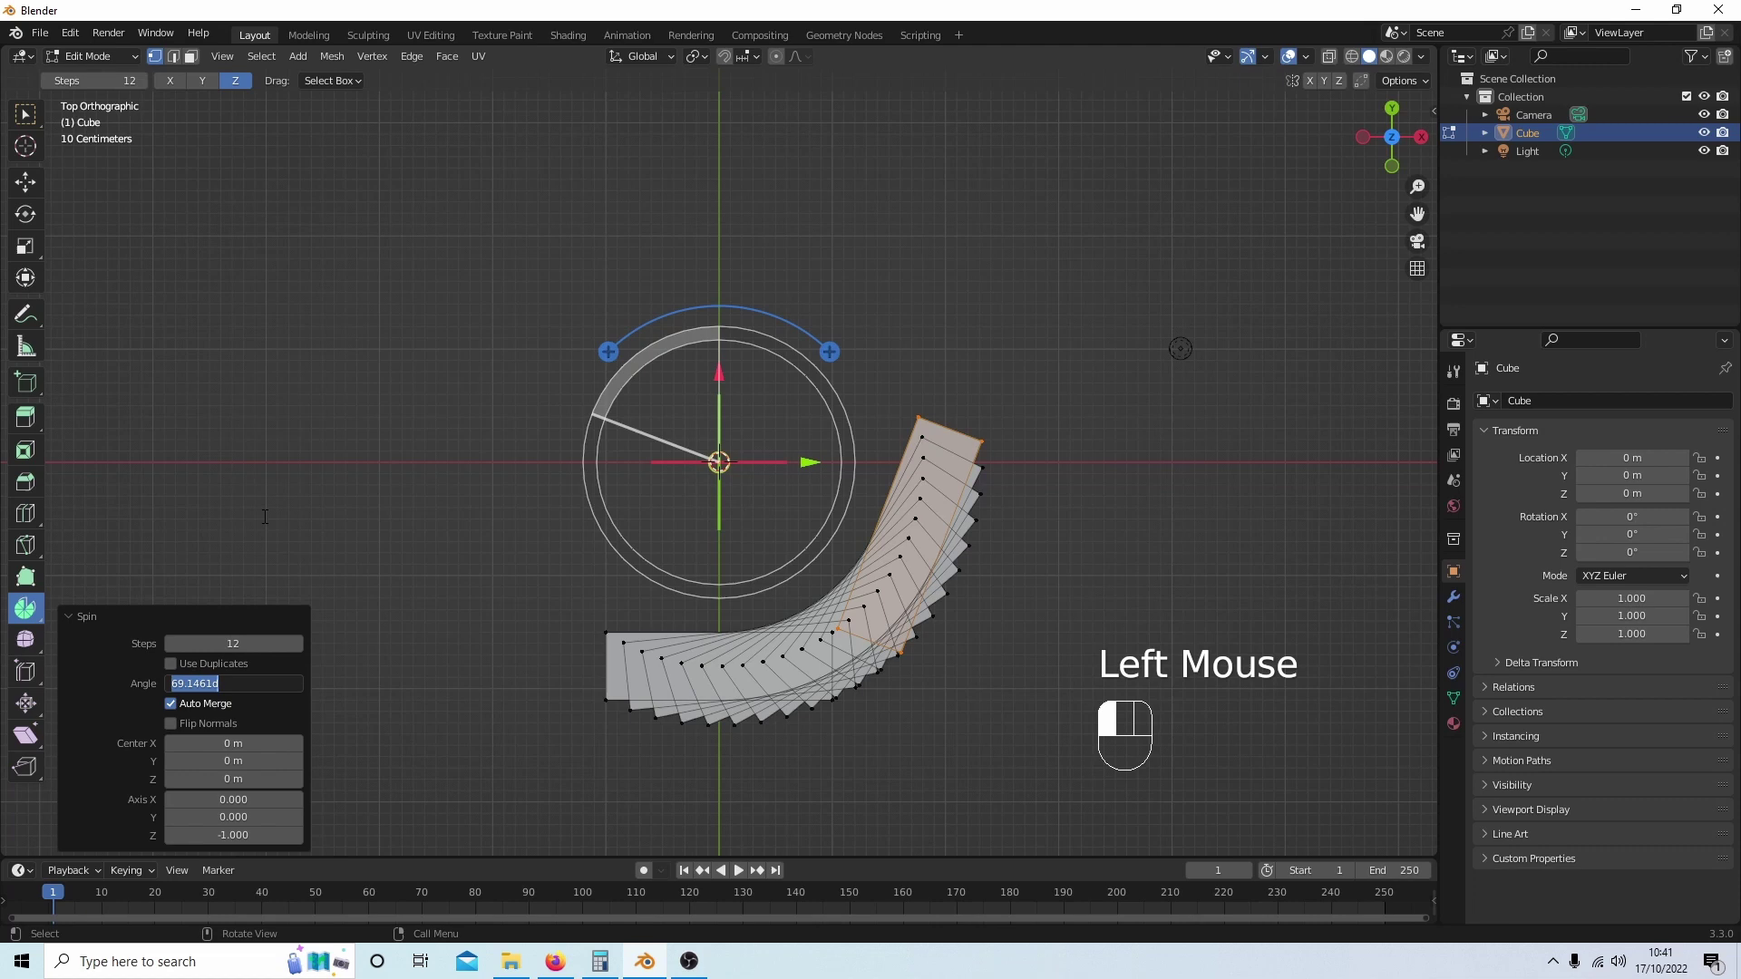
pyautogui.write('360')
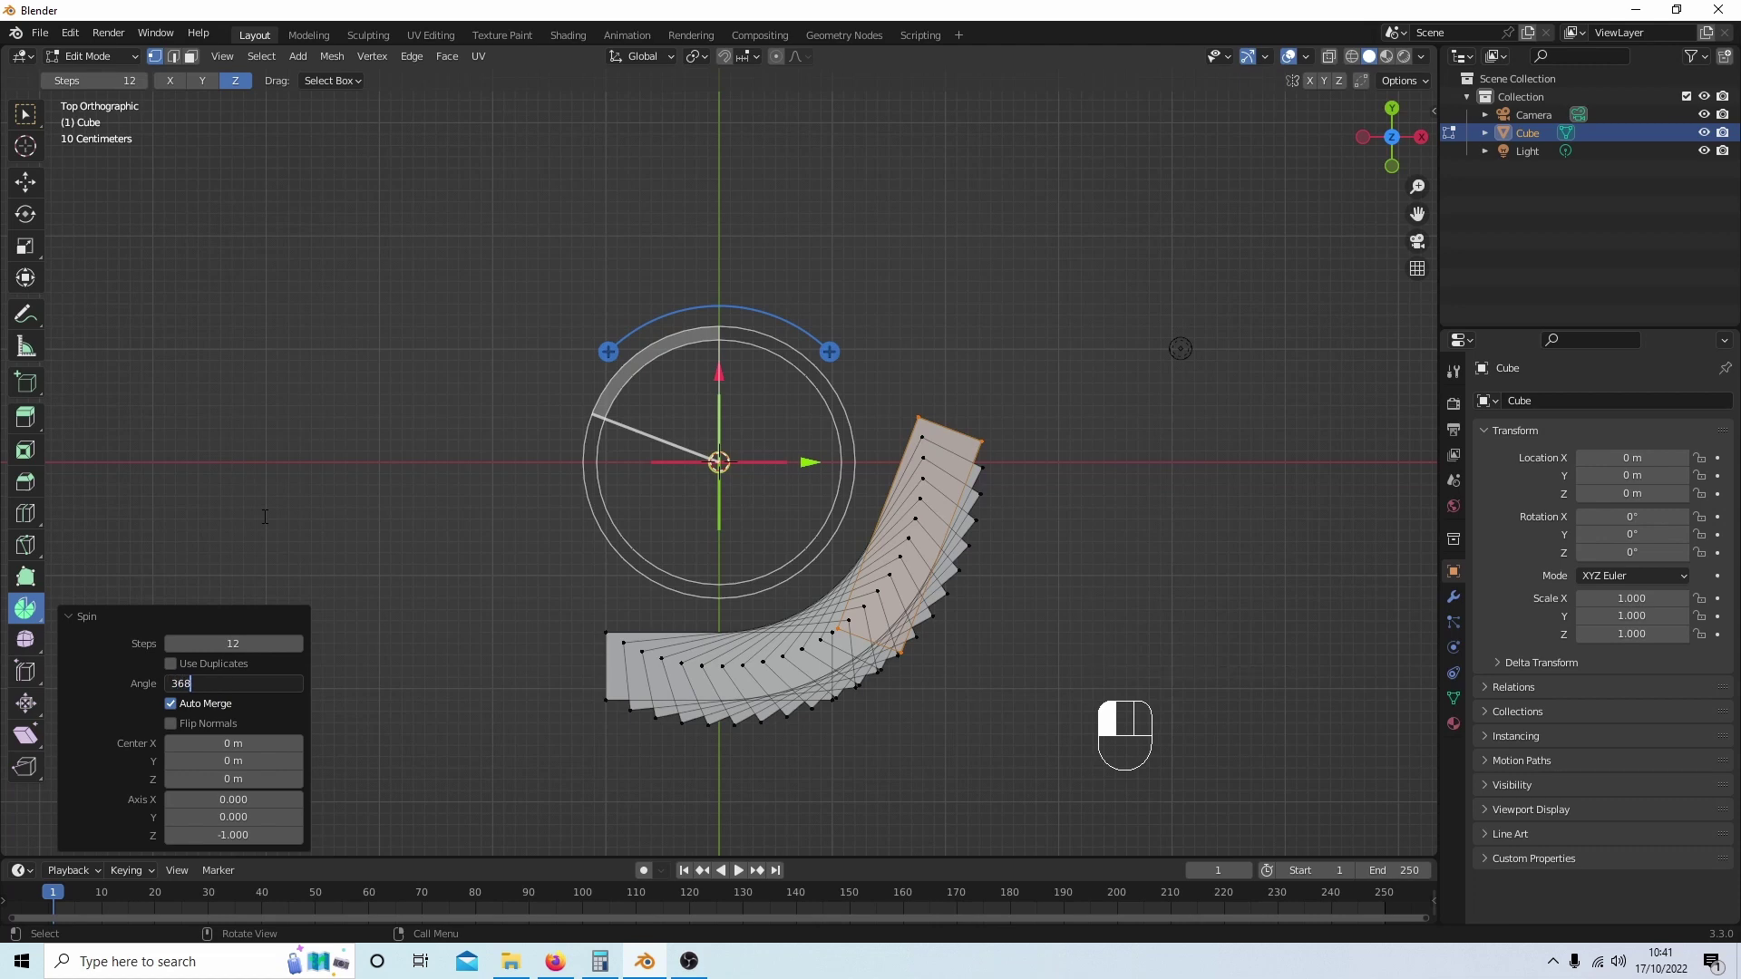
pyautogui.press('BackSpace')
pyautogui.write('0')
pyautogui.press('Return')
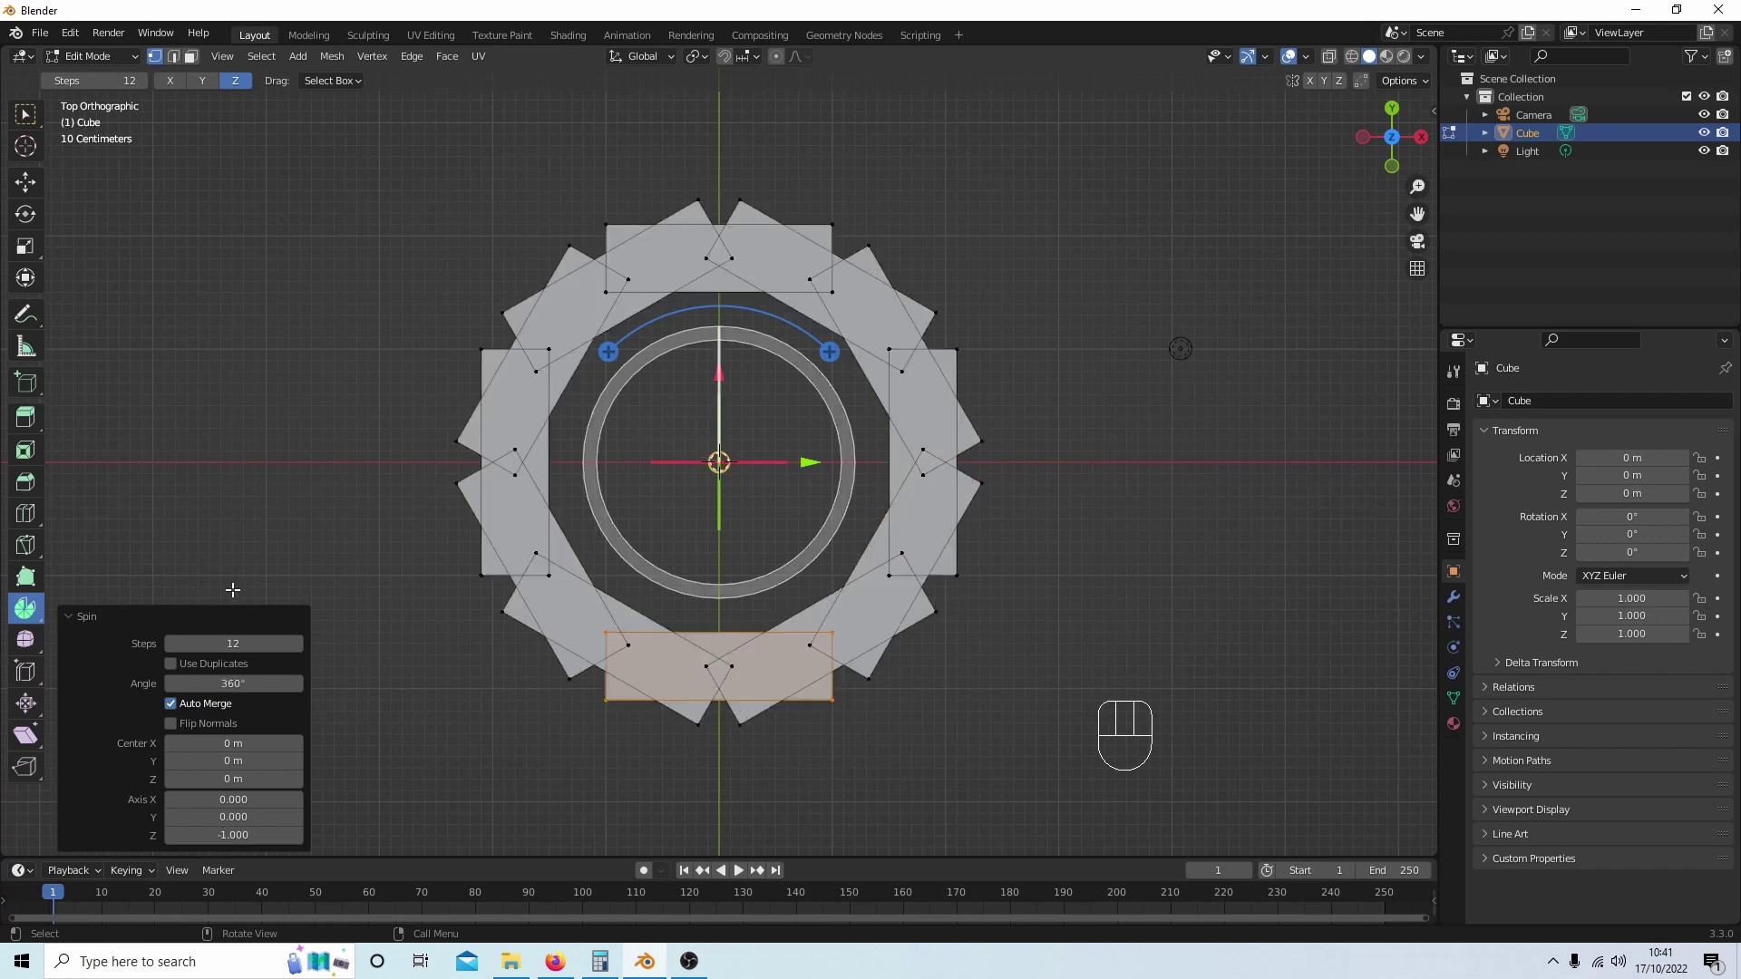
pyautogui.click(170, 665)
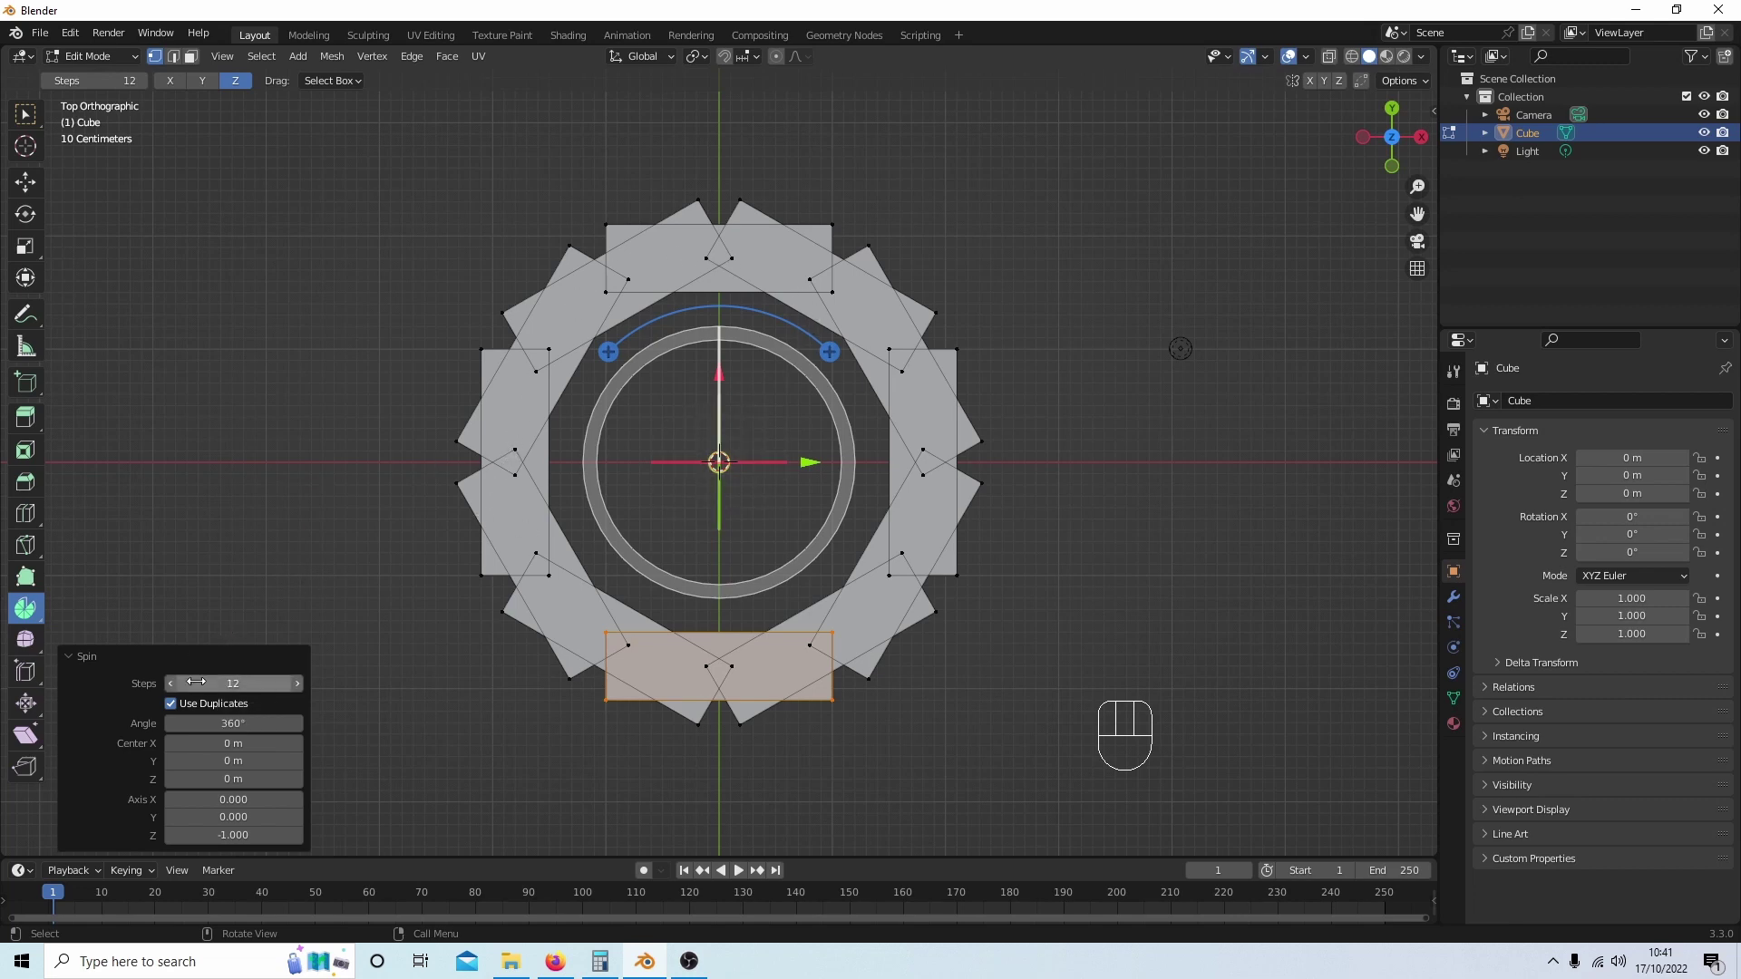
# Step: Raise spin Steps to 32 and push Center Y to about 9.04 m
pyautogui.moveTo(201, 682)
pyautogui.mouseDown()
pyautogui.moveTo(266, 681)
pyautogui.moveTo(238, 682)
pyautogui.mouseUp()
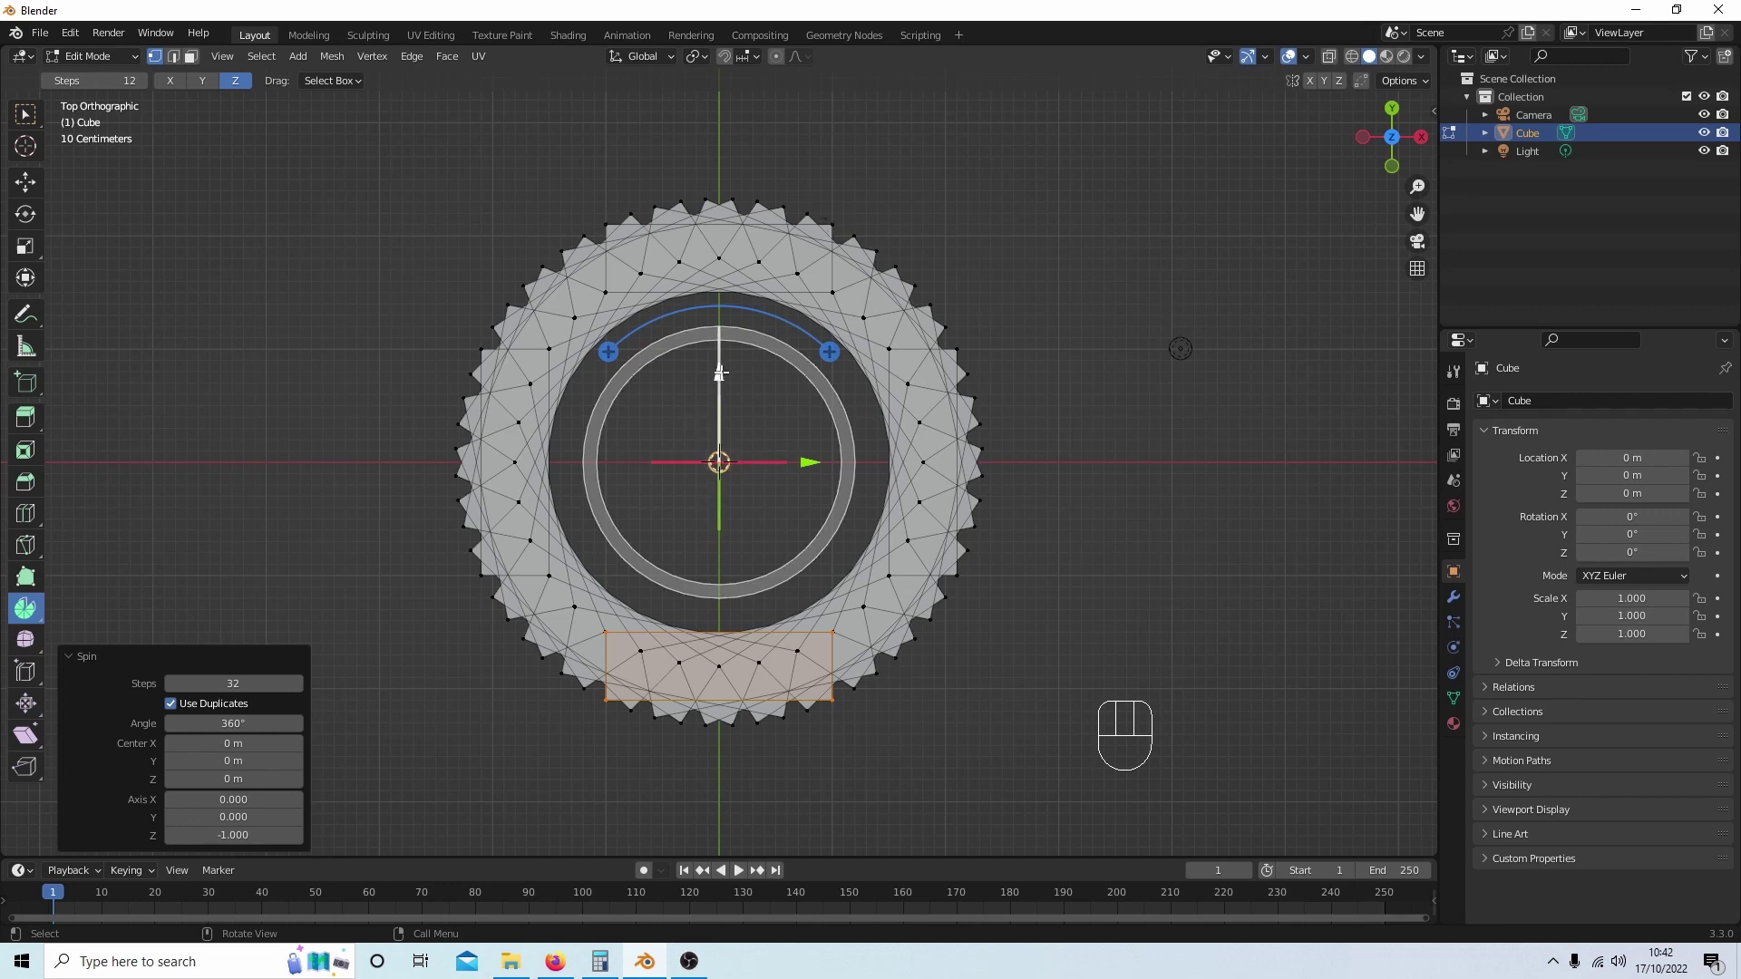
pyautogui.moveTo(719, 375); pyautogui.dragTo(728, 5)
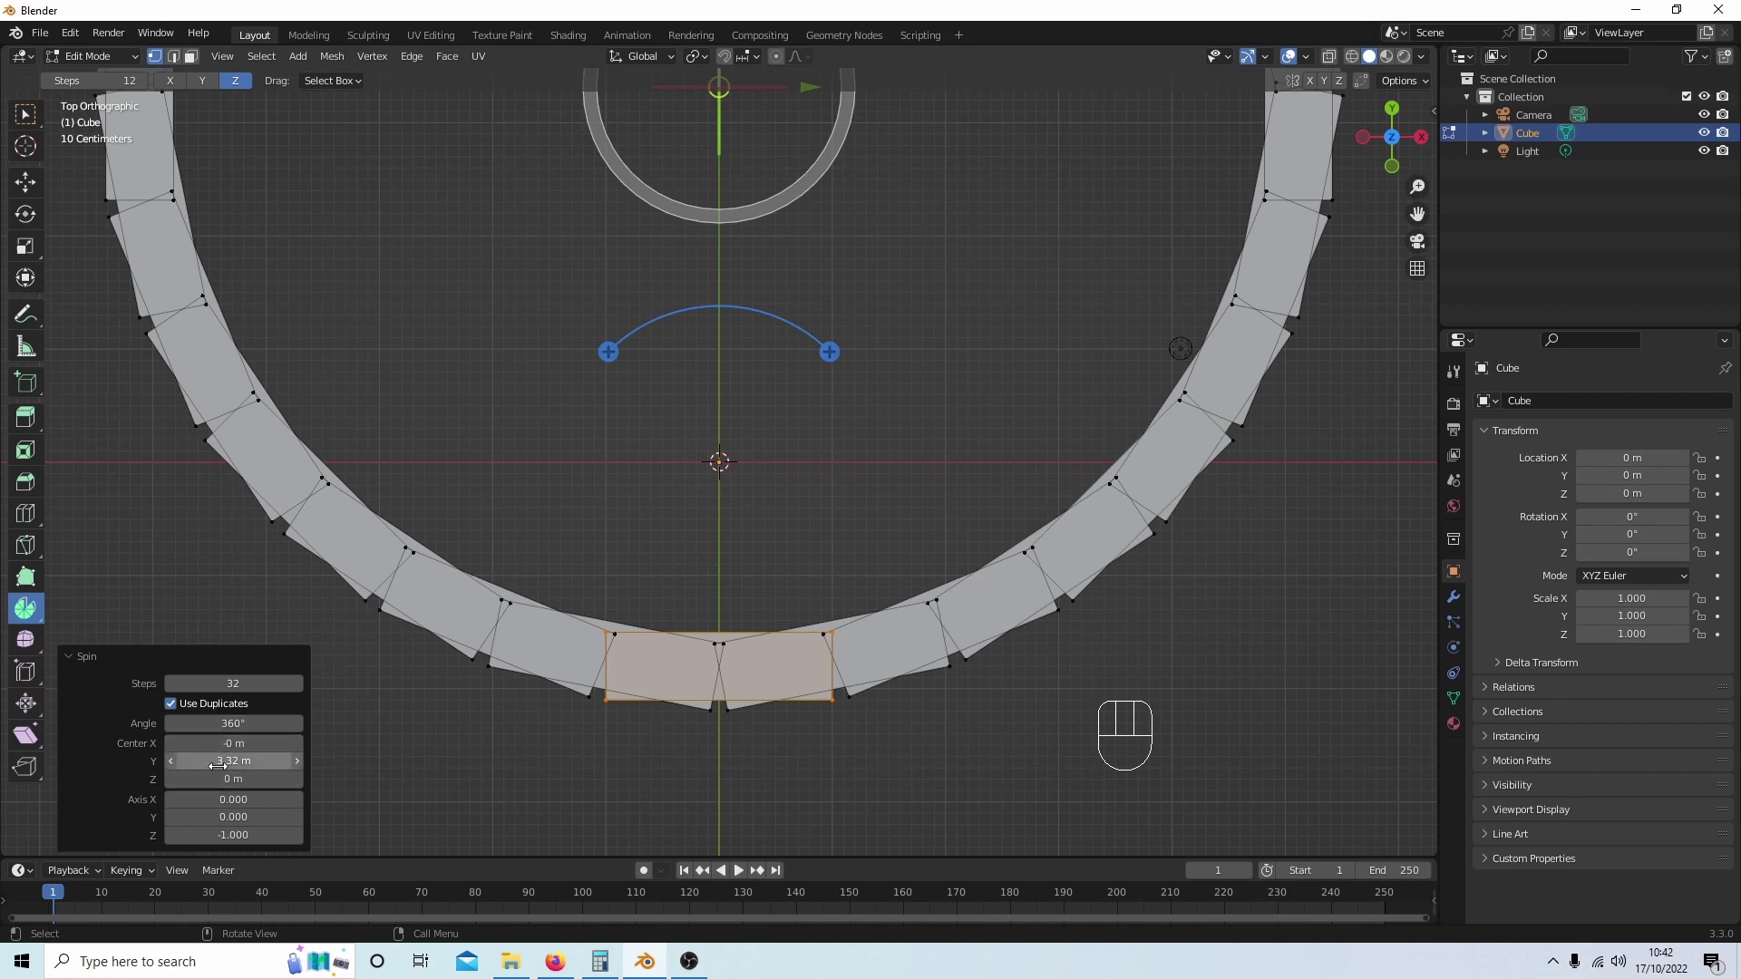
pyautogui.moveTo(234, 761); pyautogui.dragTo(1048, 761)
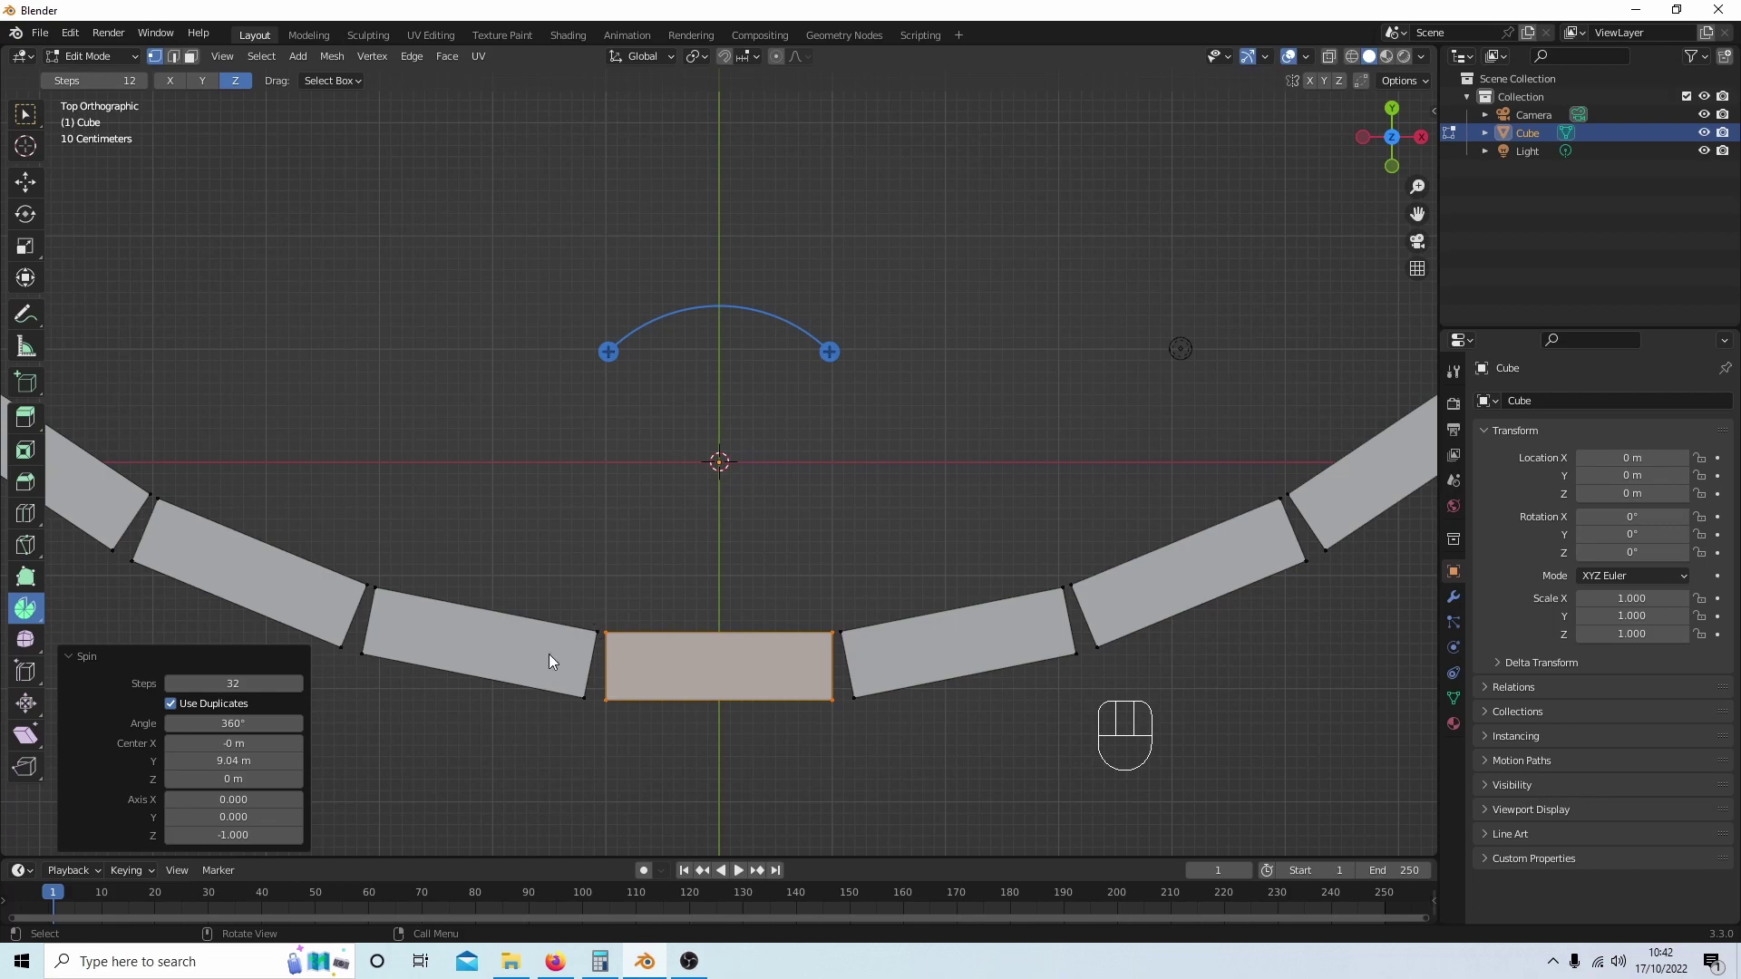
pyautogui.scroll(-1, 764, 519)
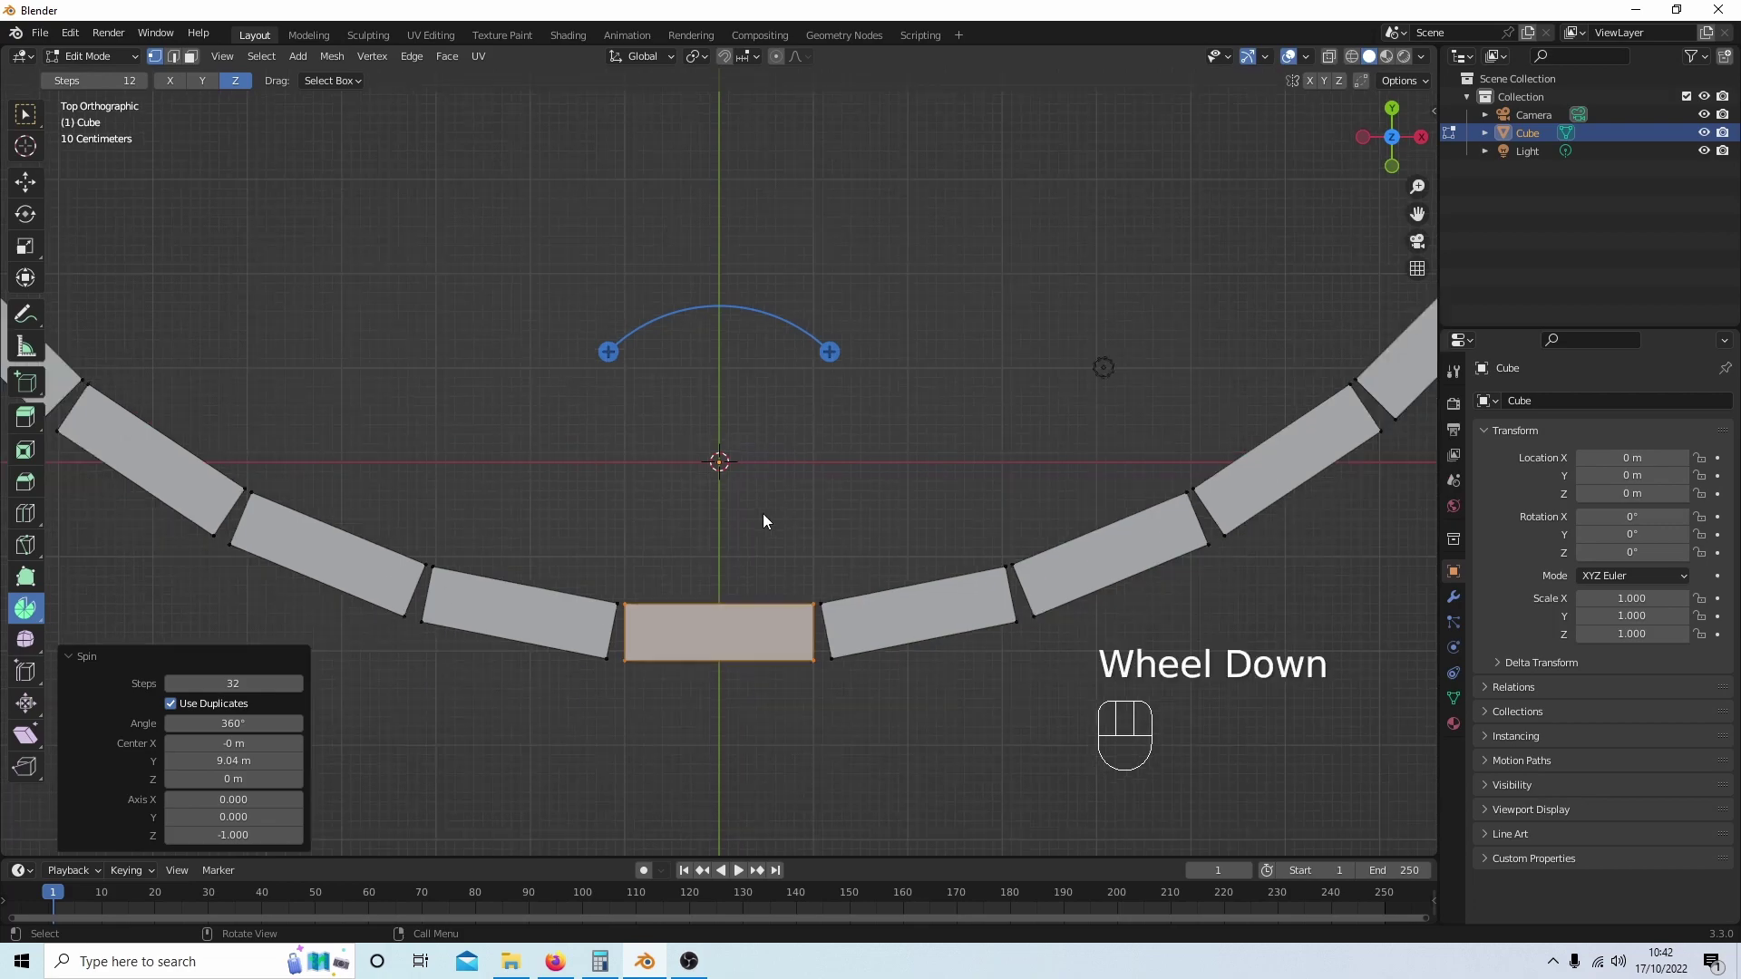
pyautogui.scroll(-2, 763, 520)
pyautogui.scroll(-2, 763, 521)
pyautogui.scroll(-3, 762, 520)
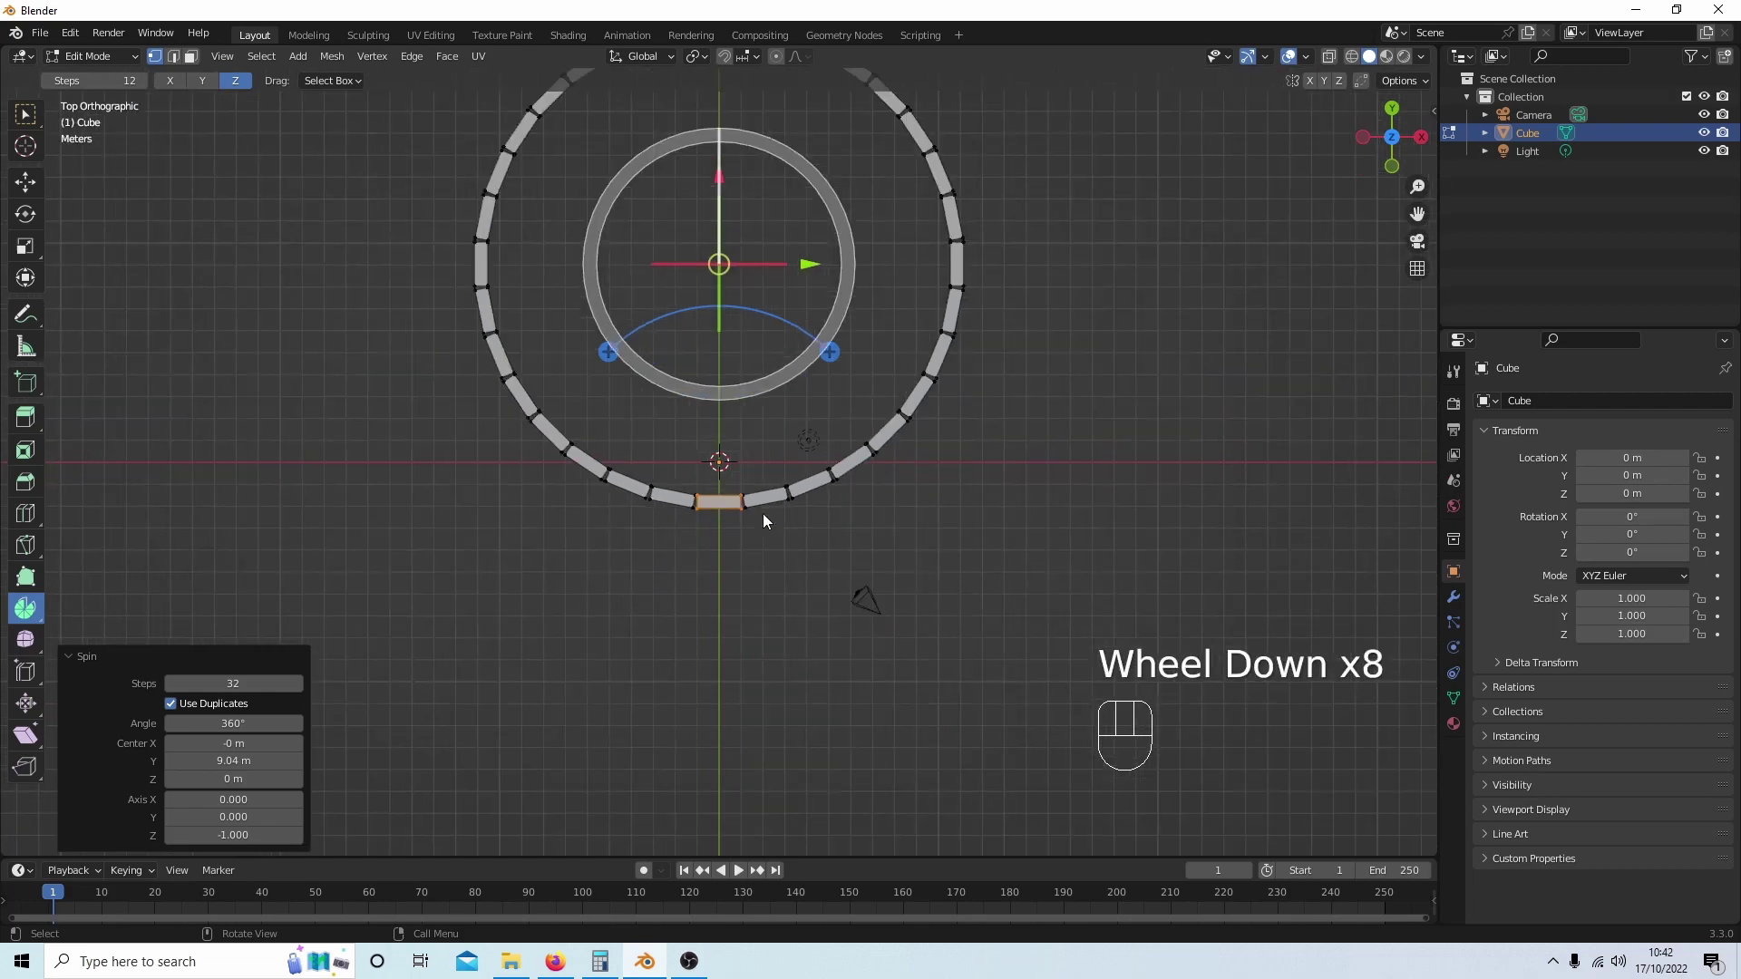
# Step: With Select Box active, view the ring from the front and select every brick
pyautogui.keyDown('shift'); pyautogui.moveTo(773, 341); pyautogui.dragTo(773, 513, button='middle'); pyautogui.keyUp('shift')
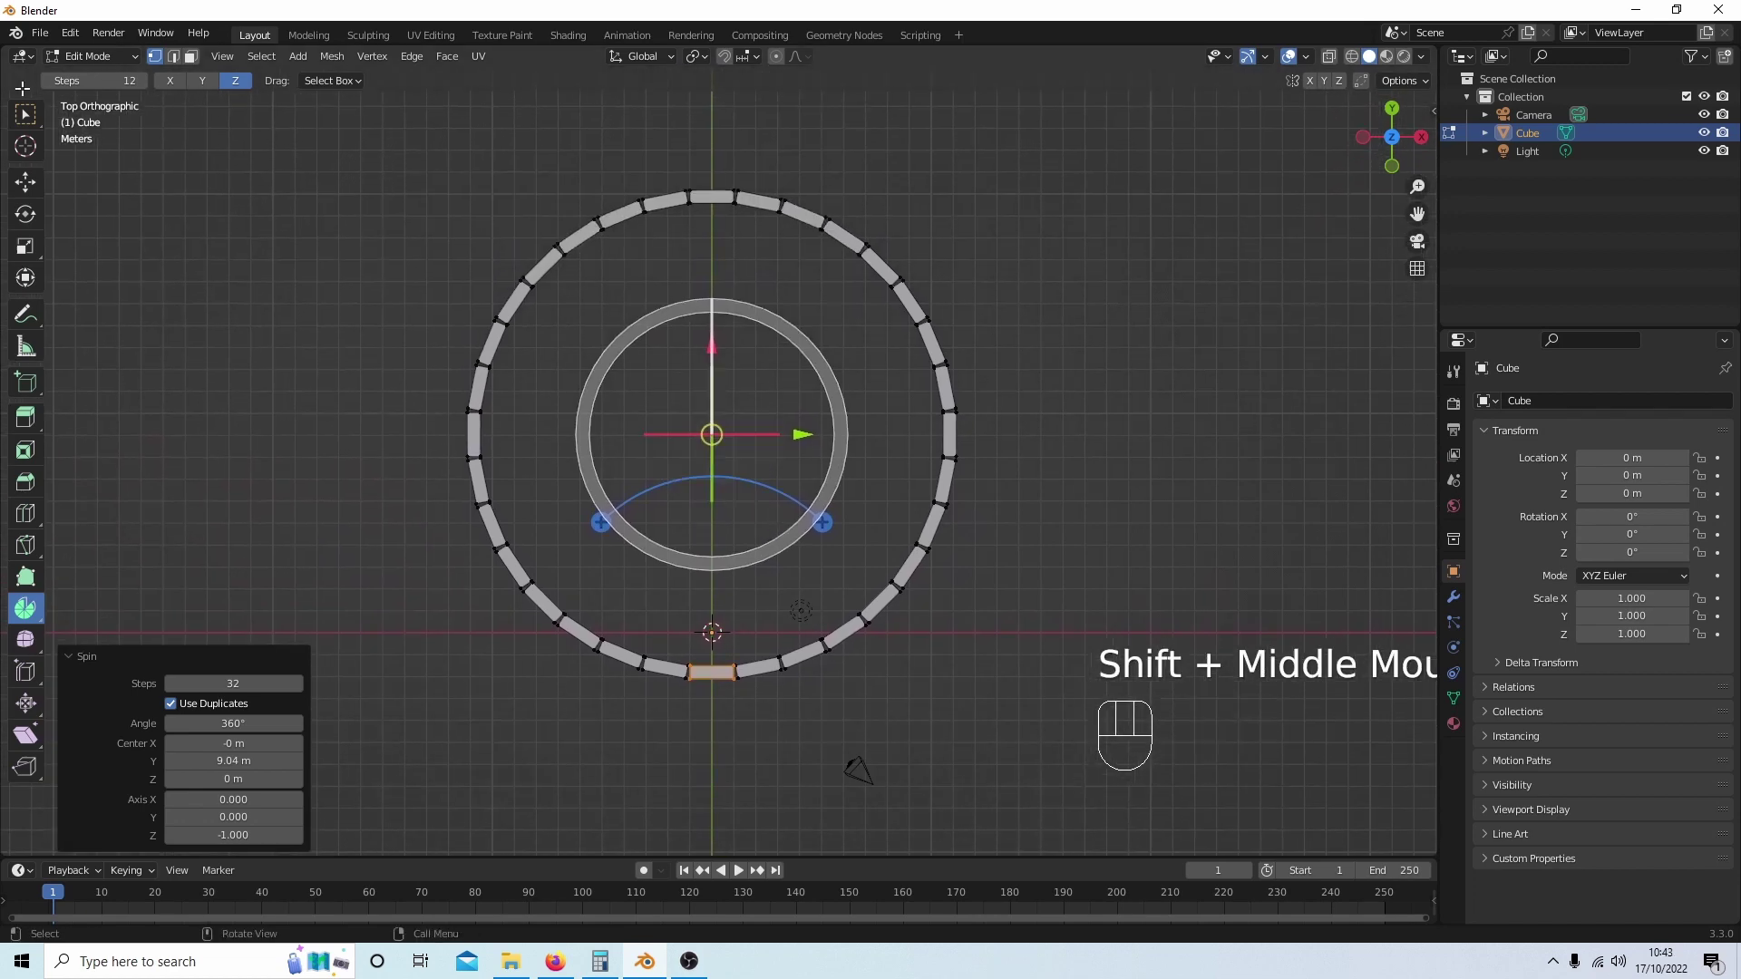
pyautogui.click(25, 116)
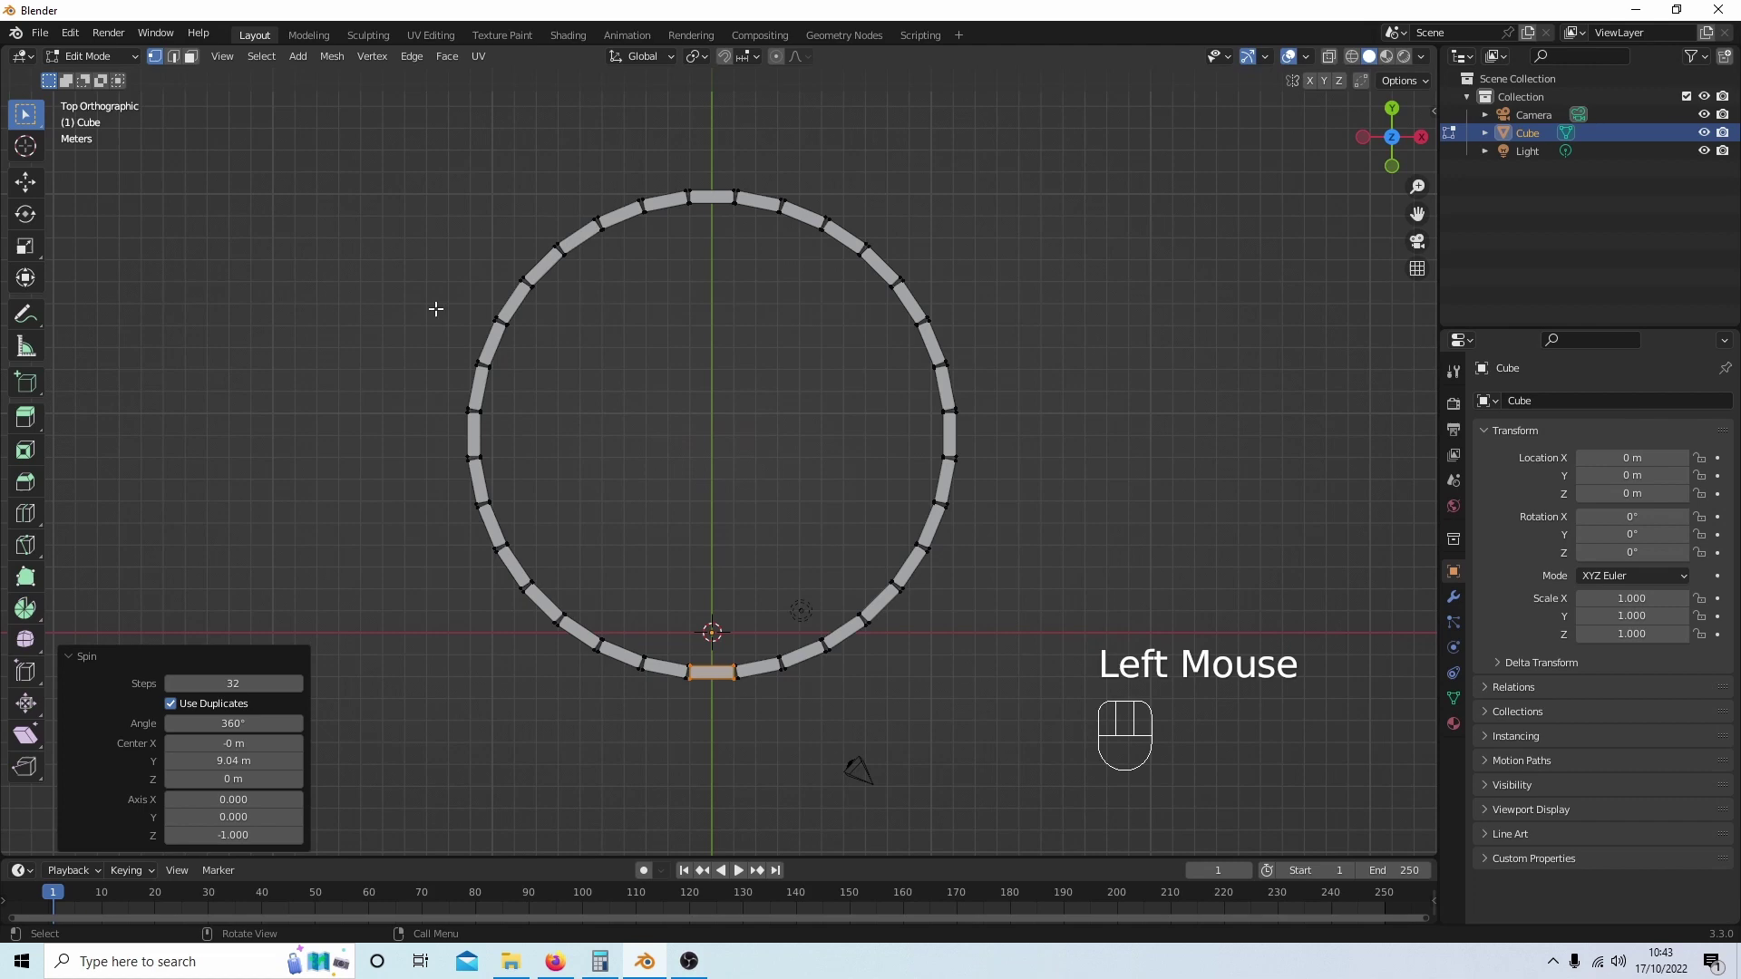
pyautogui.press('KP_1')
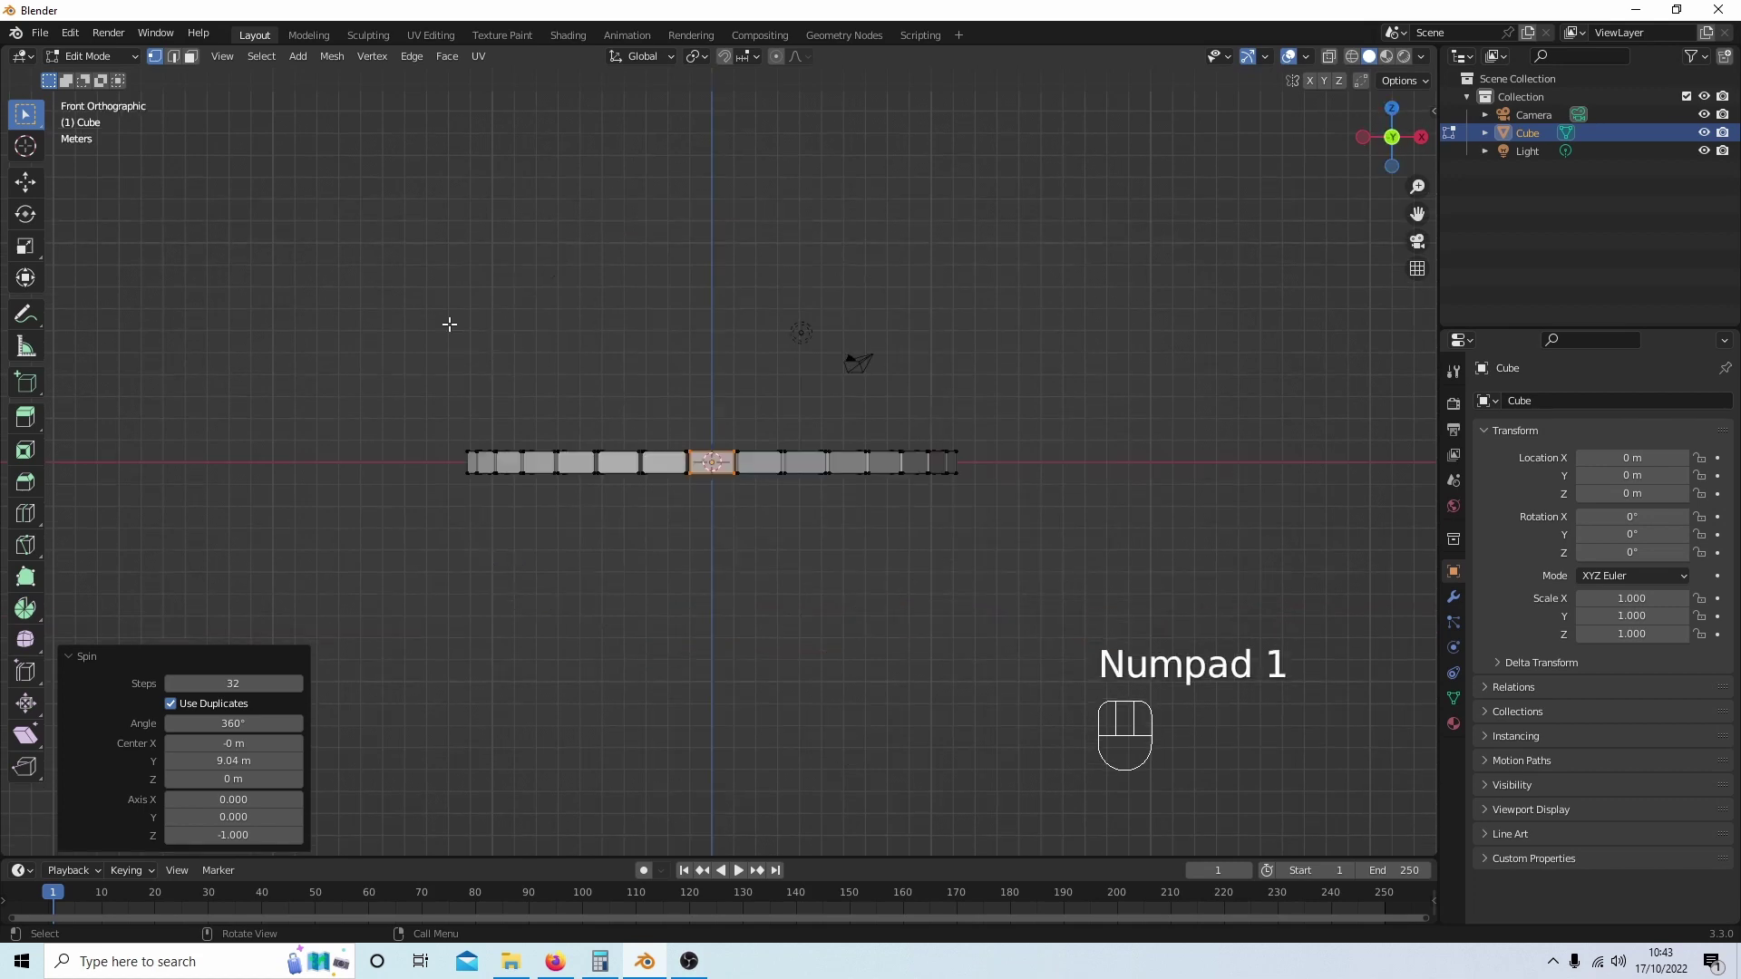
pyautogui.scroll(2, 449, 325)
pyautogui.scroll(3, 449, 324)
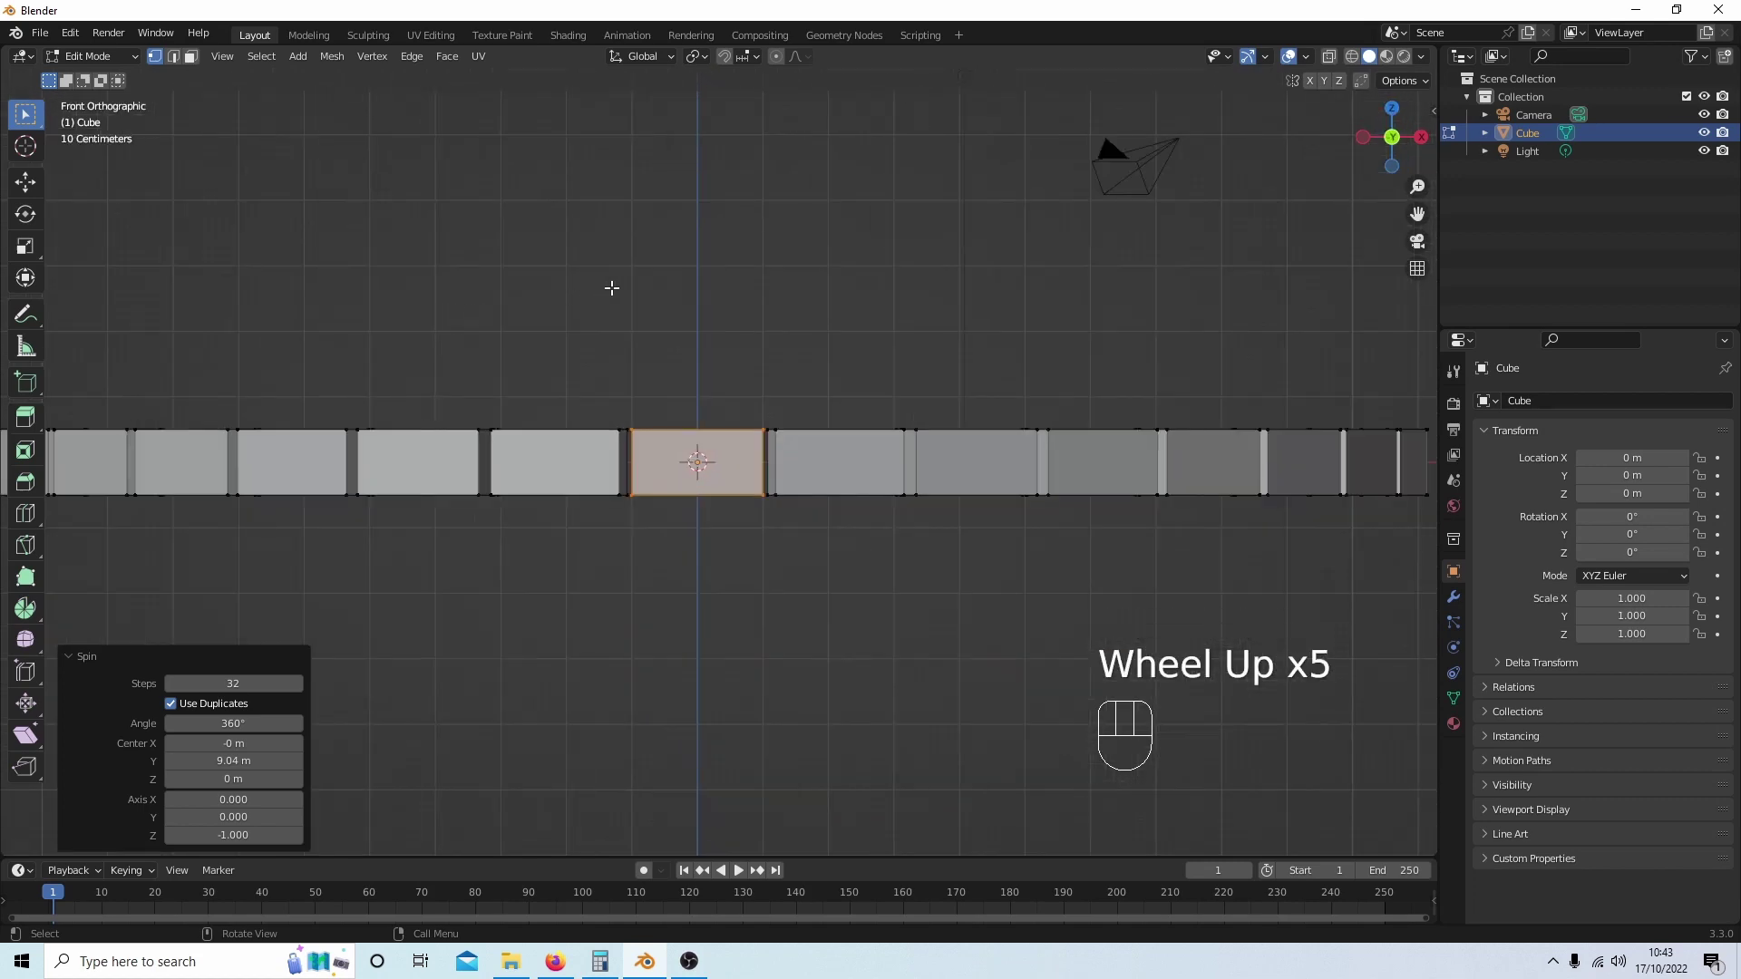
pyautogui.scroll(-1, 665, 296)
pyautogui.scroll(-2, 756, 314)
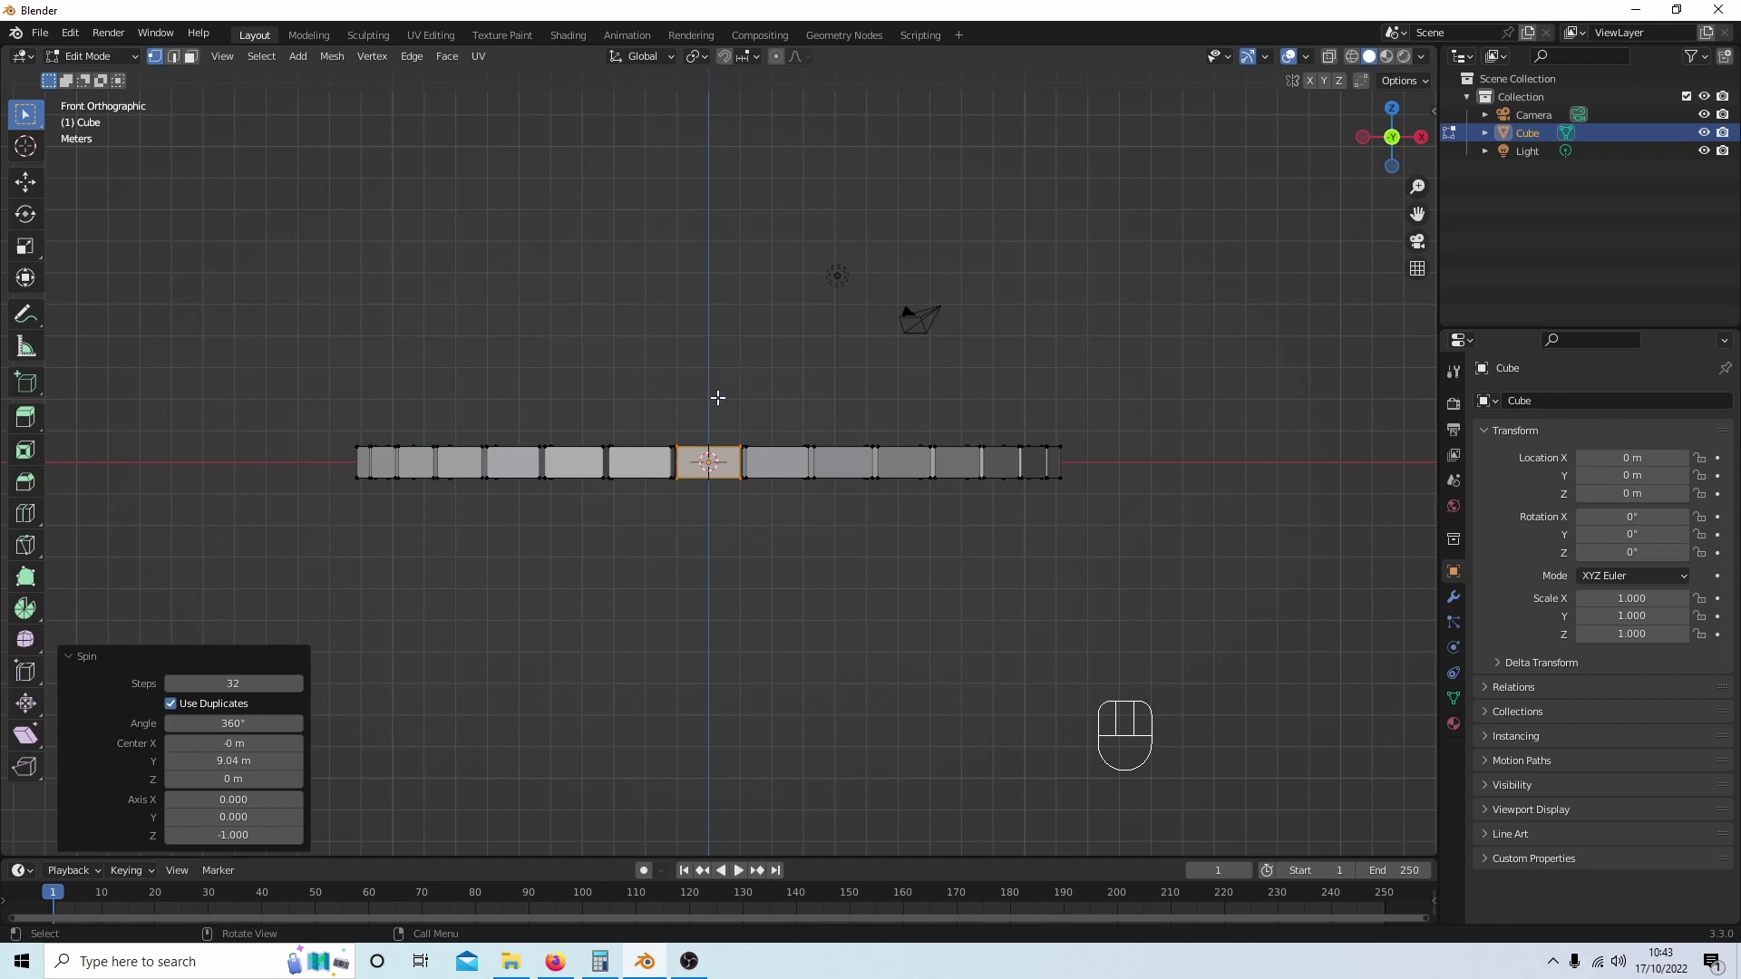
pyautogui.press('a')
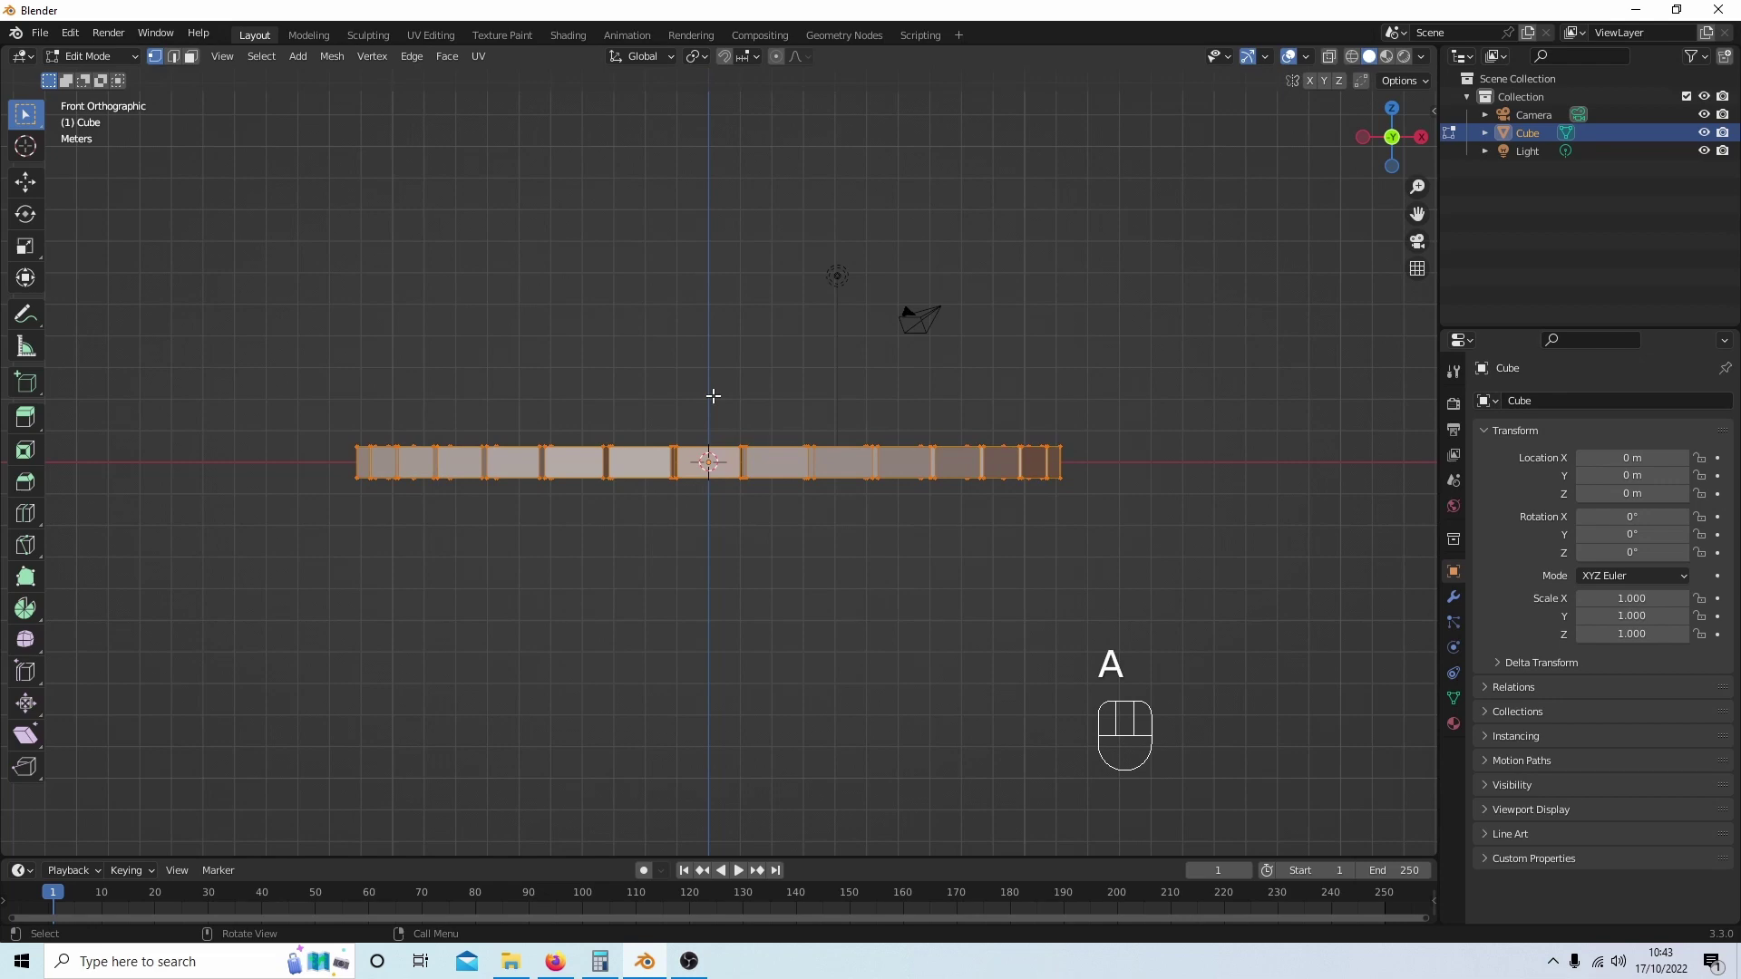
pyautogui.press('shift')
# Step: Duplicate the ring in place and raise the copy on top of the original
pyautogui.hotkey('shift', 'd')
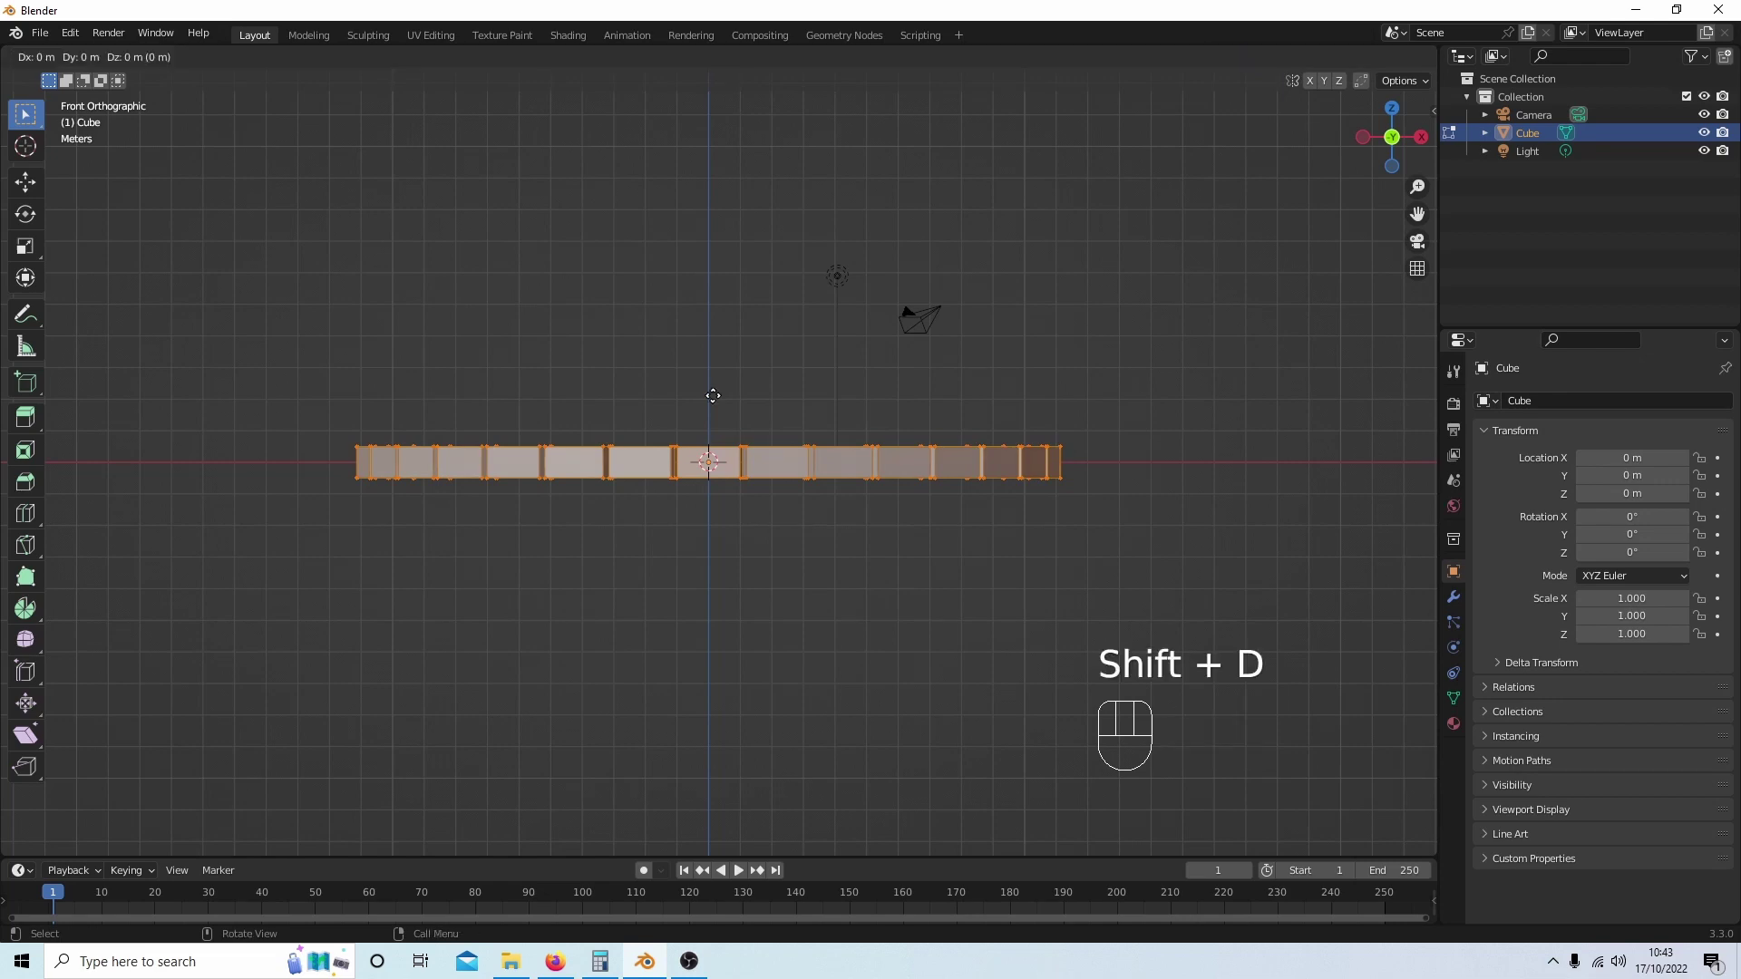
pyautogui.press('Return')
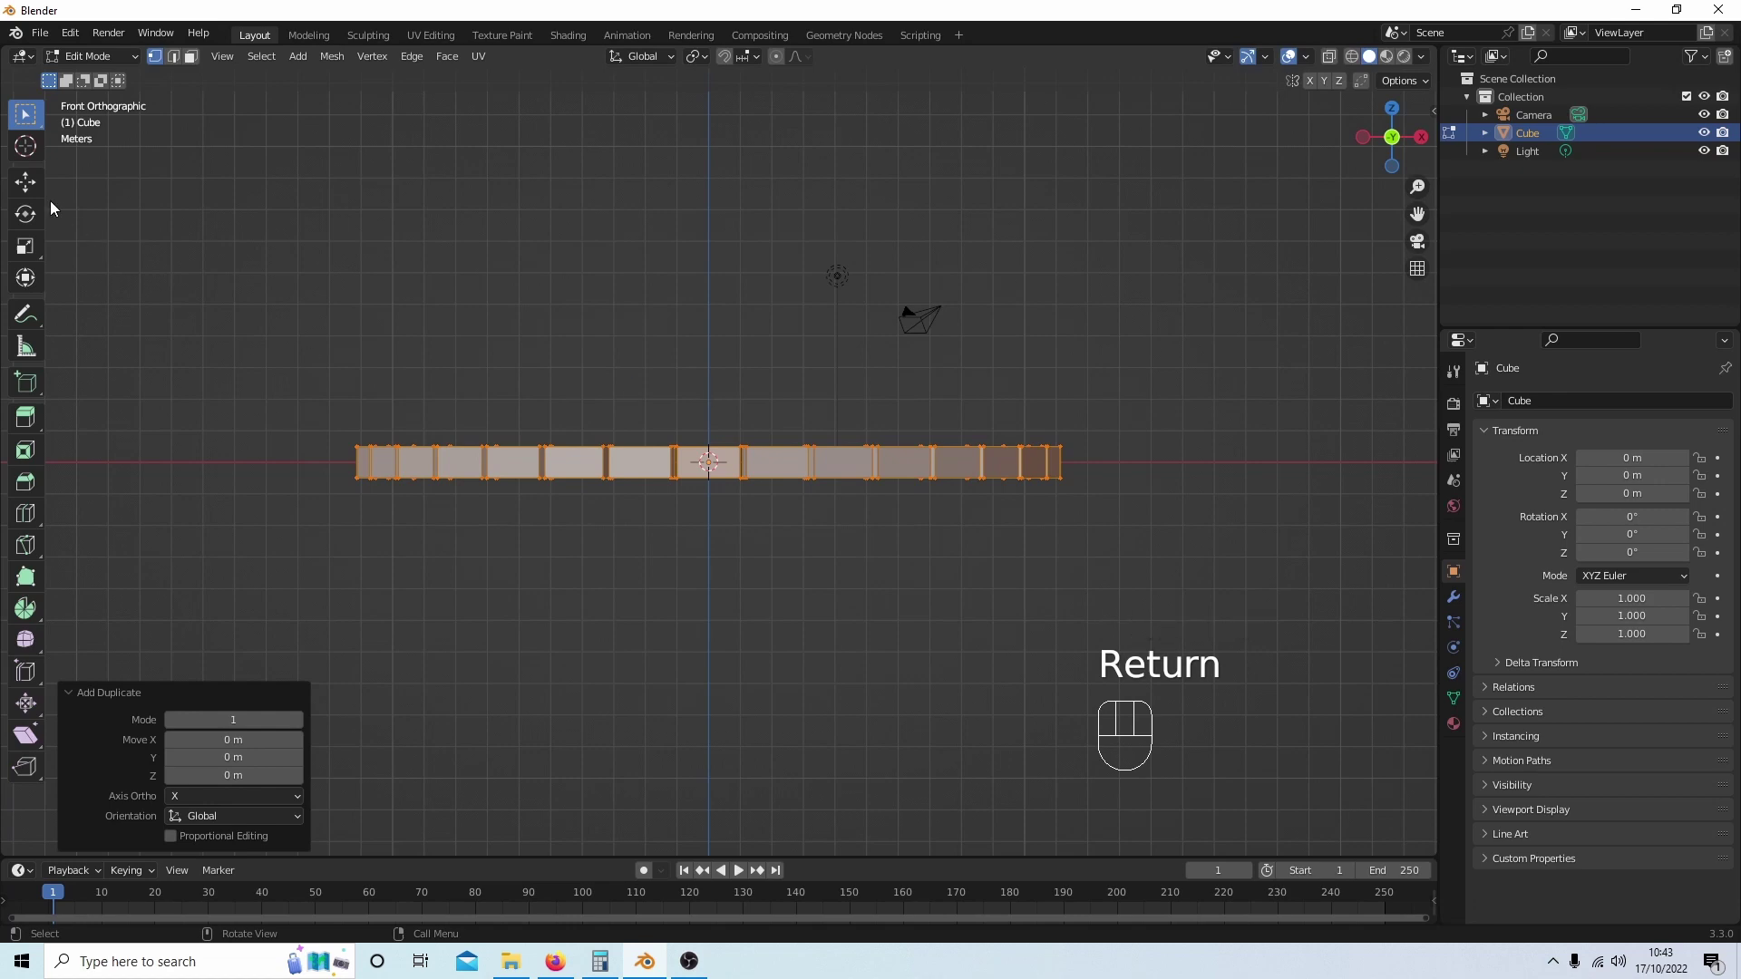
pyautogui.click(27, 179)
pyautogui.scroll(2, 794, 347)
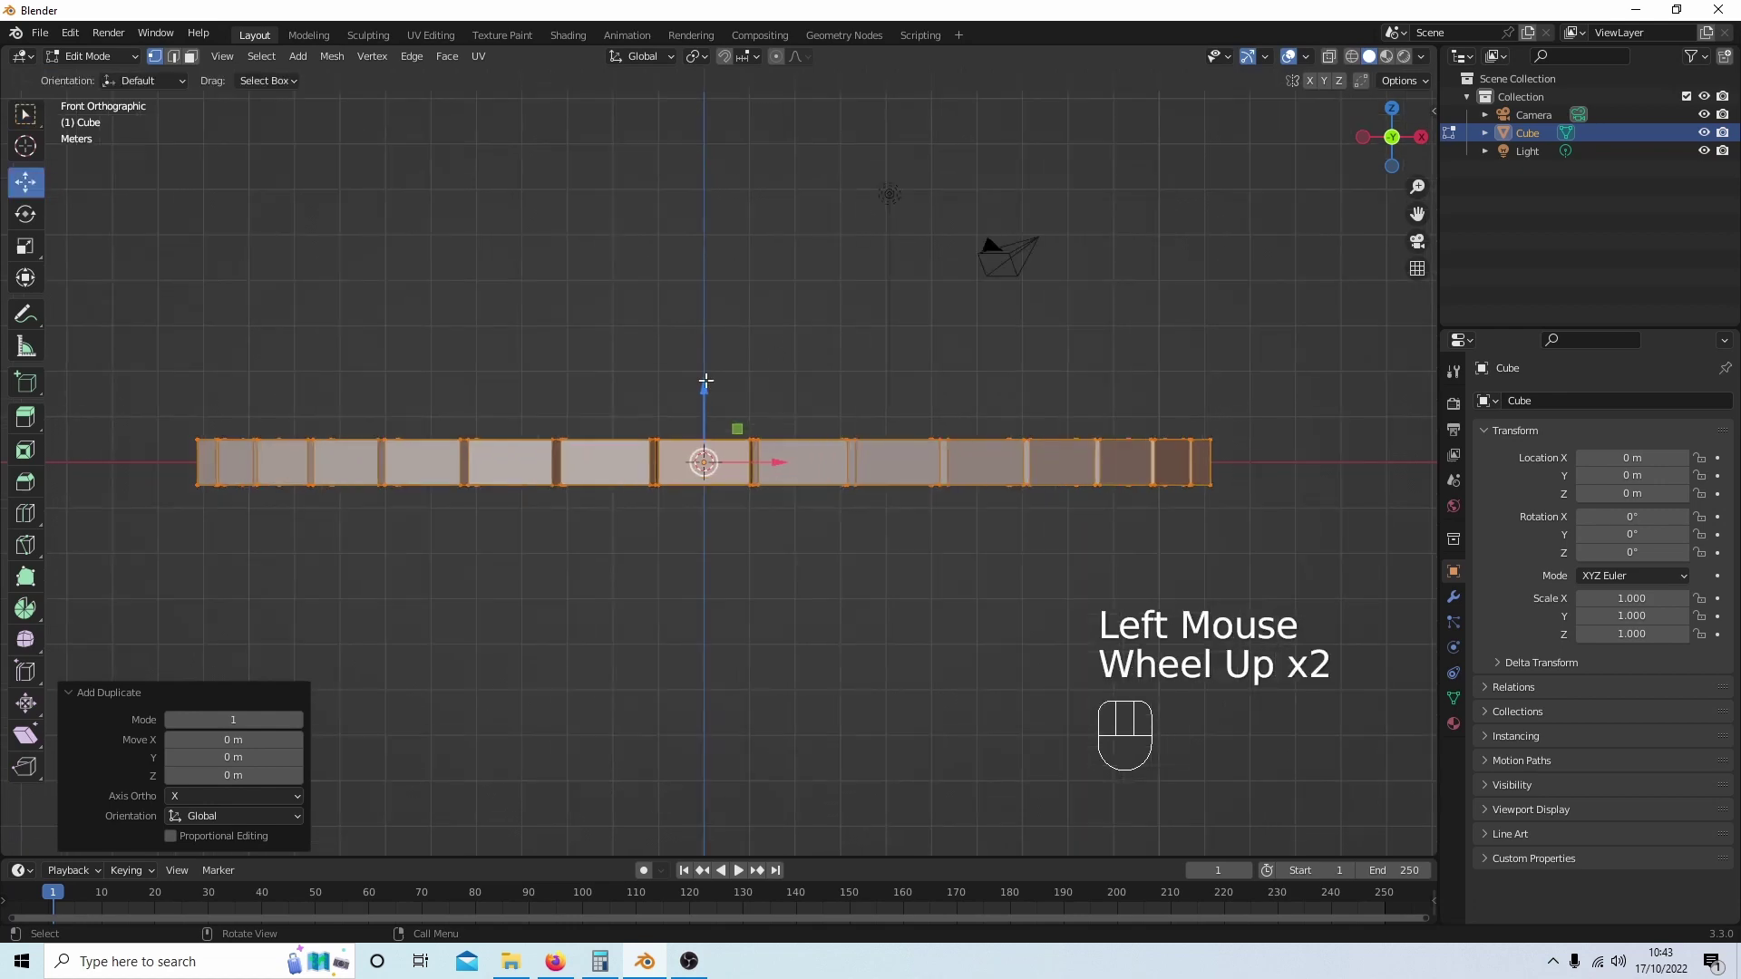
pyautogui.moveTo(701, 391); pyautogui.dragTo(686, 333)
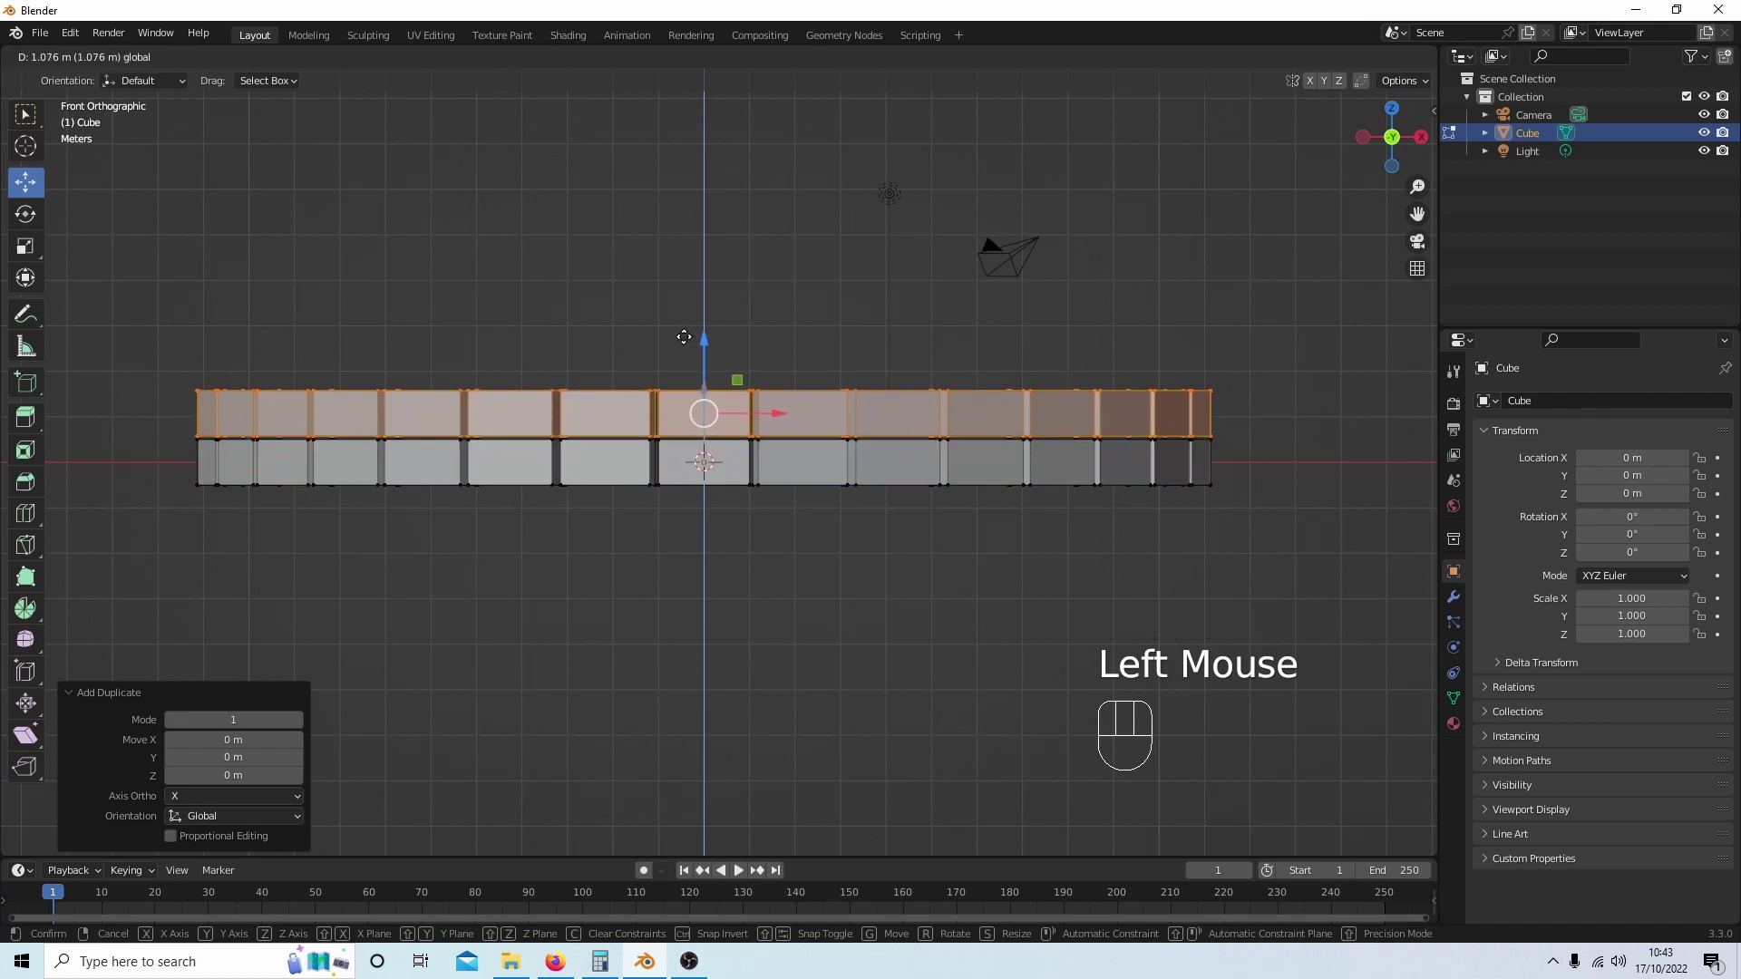
pyautogui.click(687, 332)
pyautogui.scroll(2, 833, 310)
pyautogui.scroll(2, 827, 310)
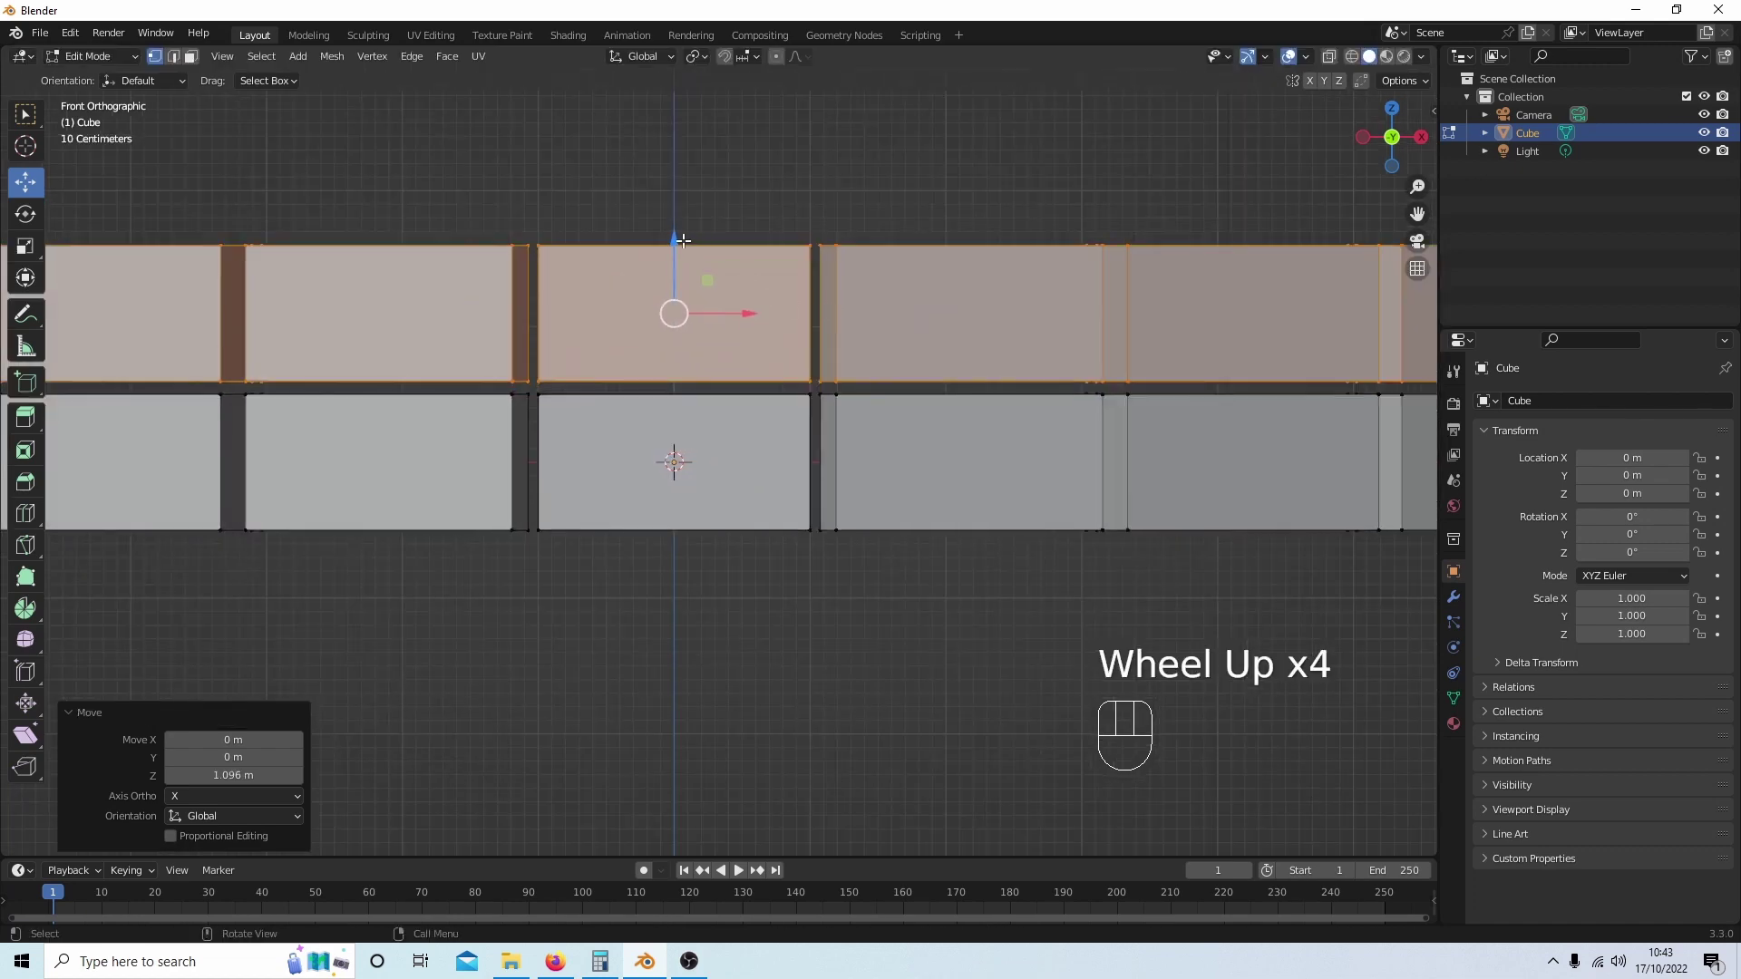
pyautogui.moveTo(680, 242); pyautogui.dragTo(676, 230)
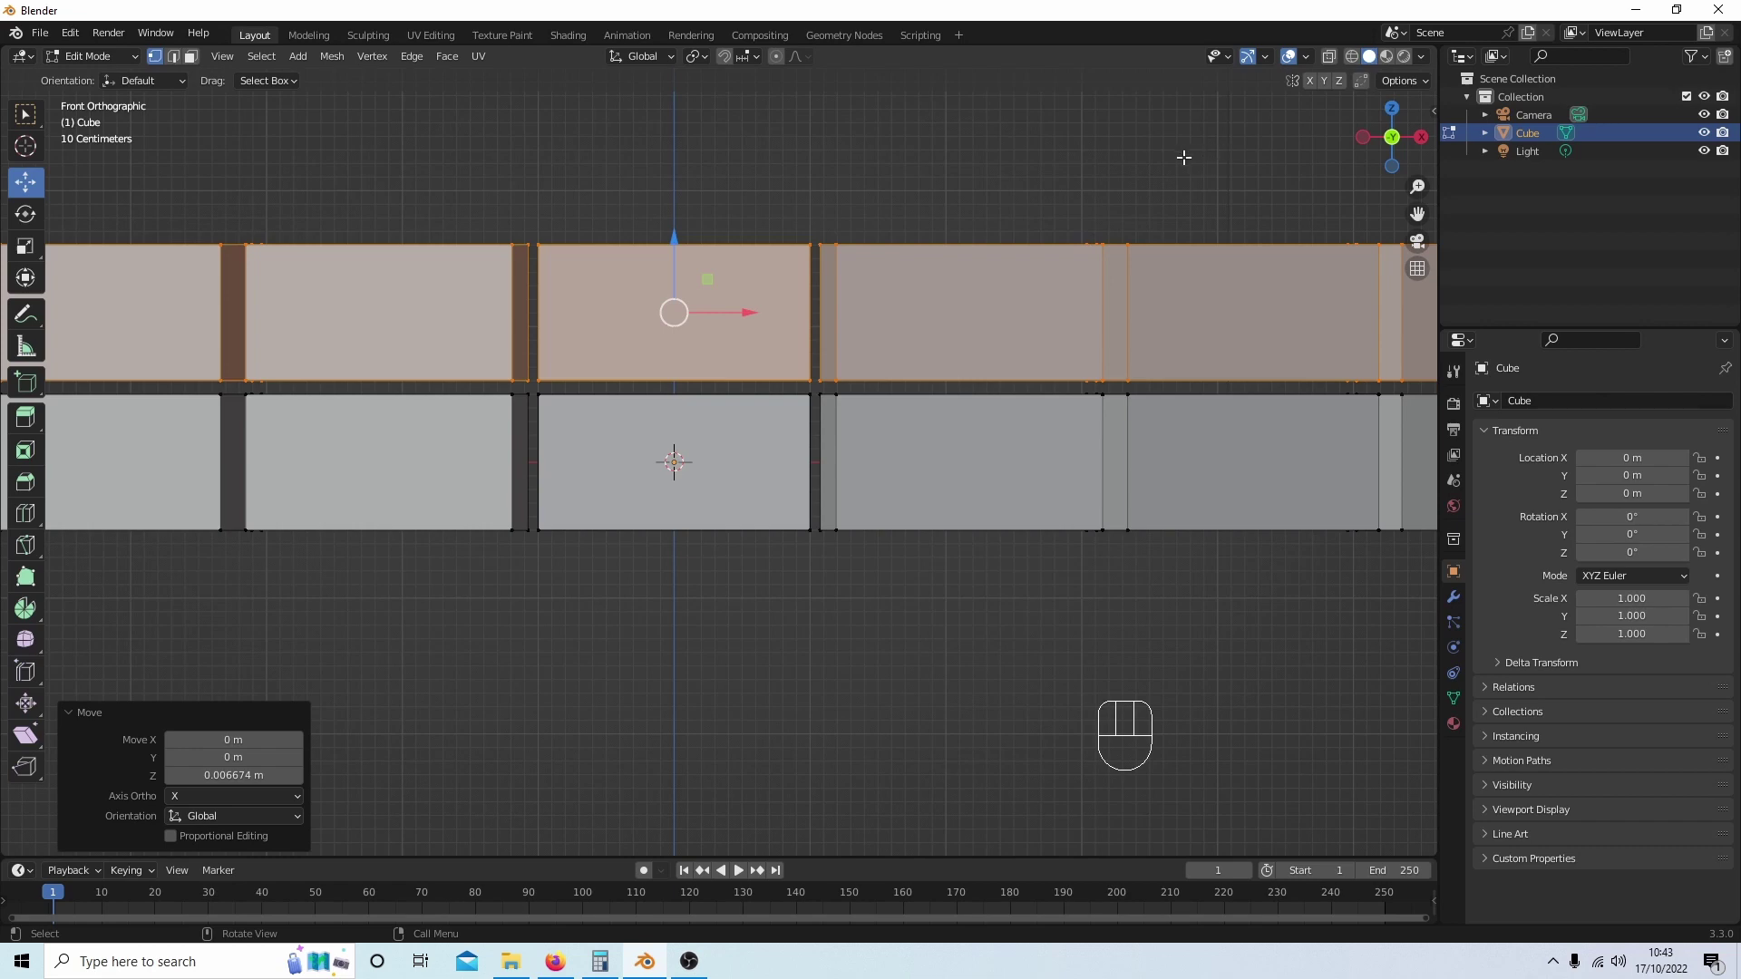
# Step: Rotate the upper ring 5.81° around Z to stagger its joints
pyautogui.press('r')
pyautogui.press('z')
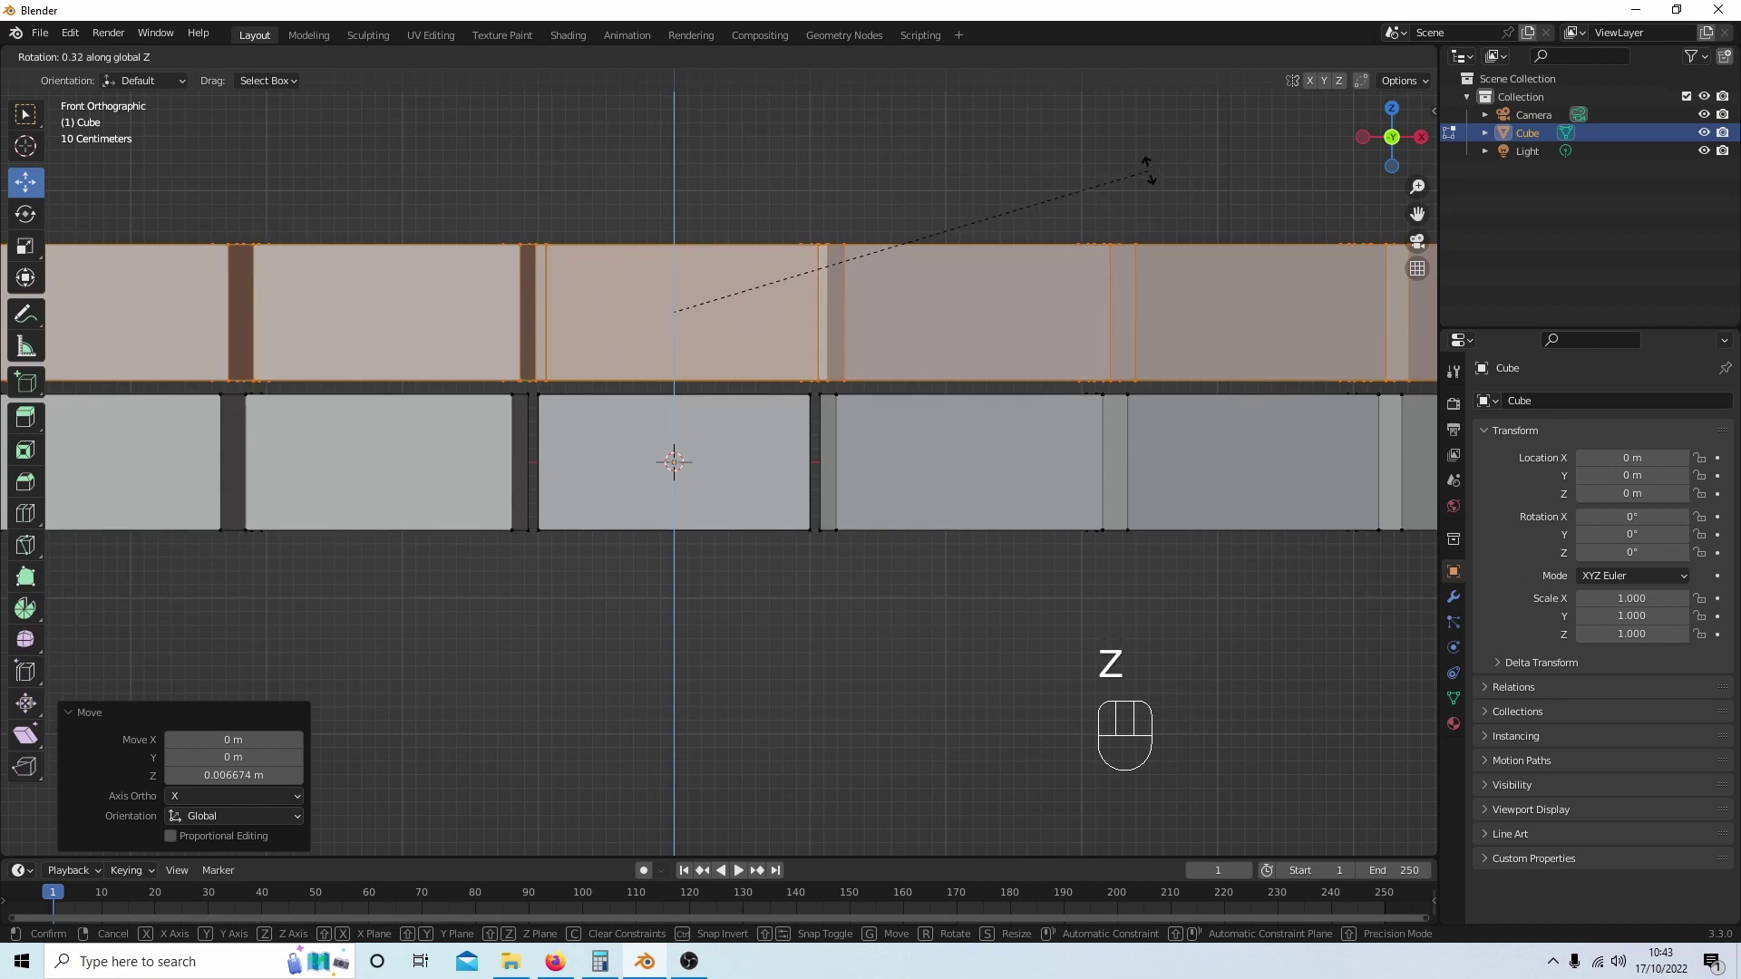
pyautogui.click(1036, 158)
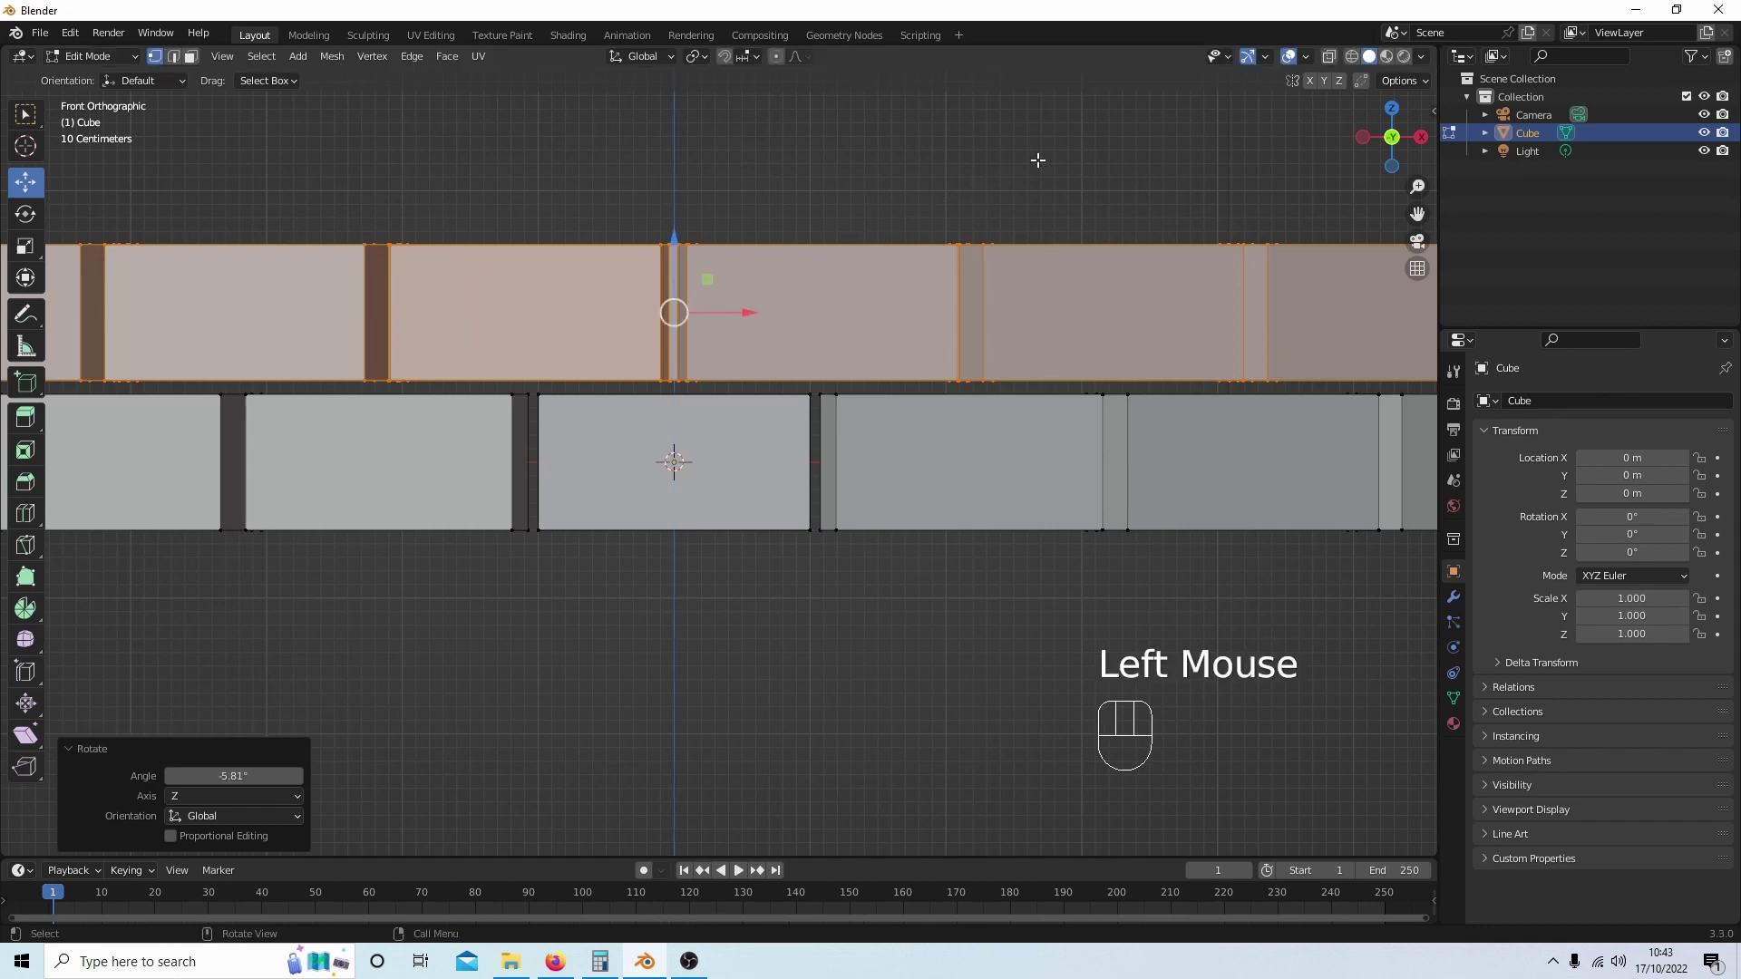
pyautogui.scroll(-1, 839, 172)
pyautogui.scroll(-2, 841, 175)
pyautogui.scroll(-1, 842, 174)
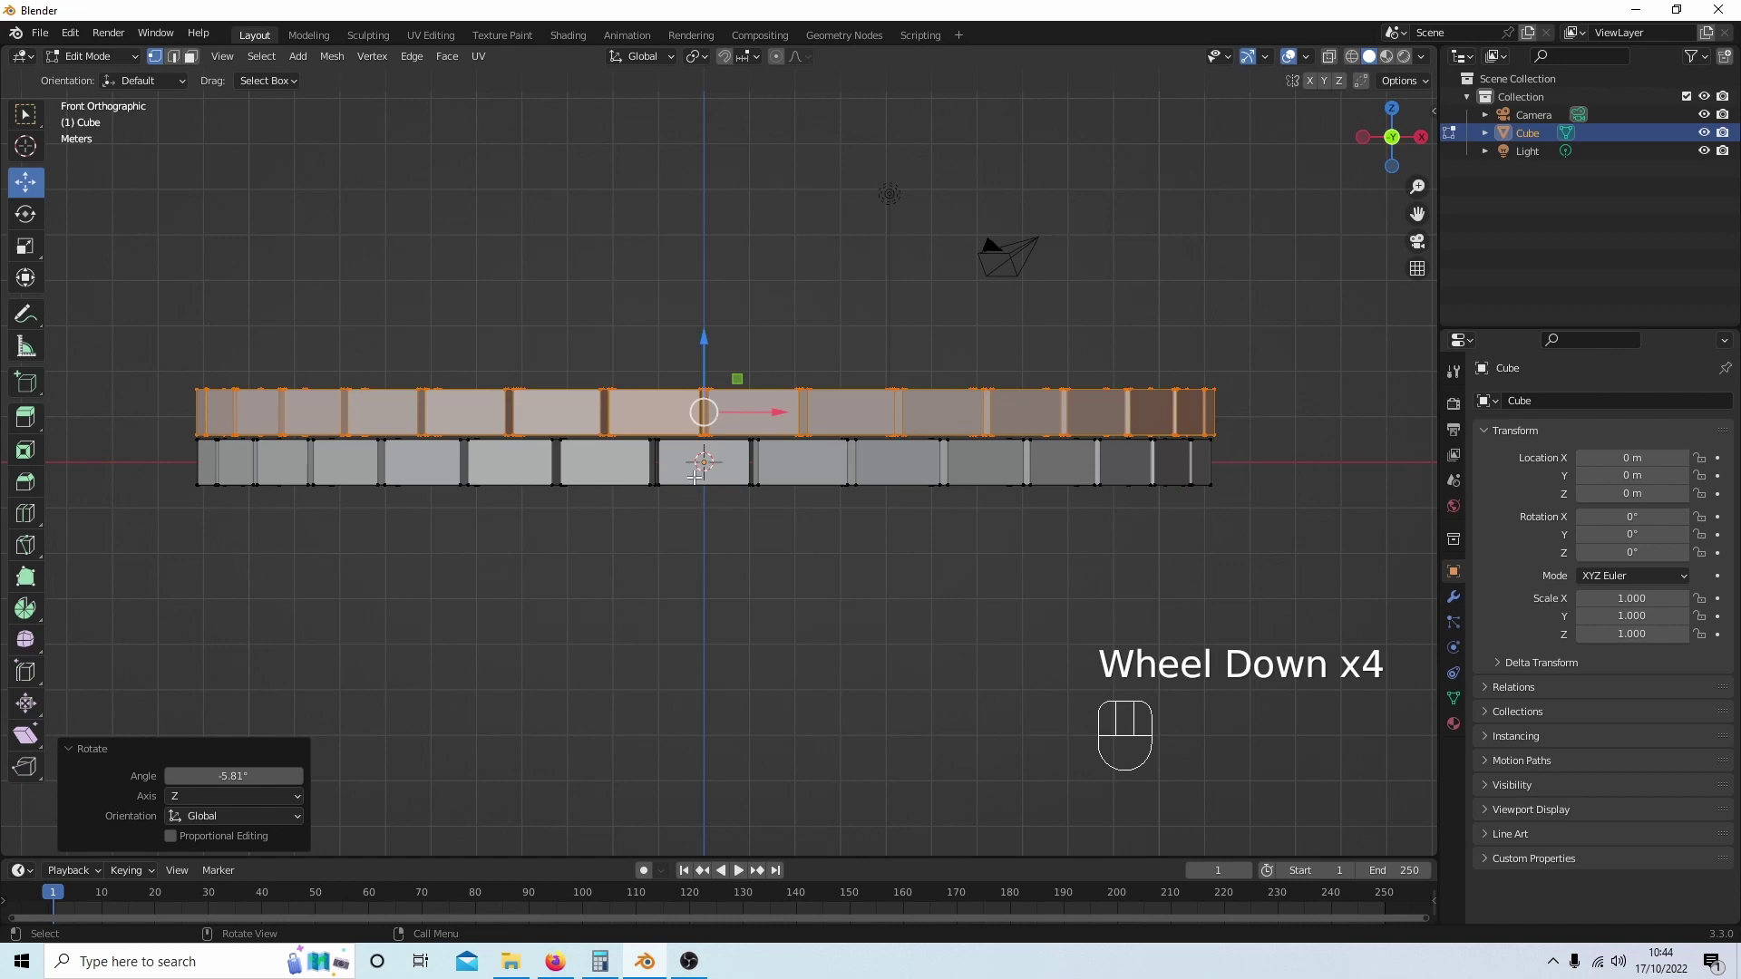
# Step: Duplicate both brick rings and lift the copy up as two new courses
pyautogui.press('a')
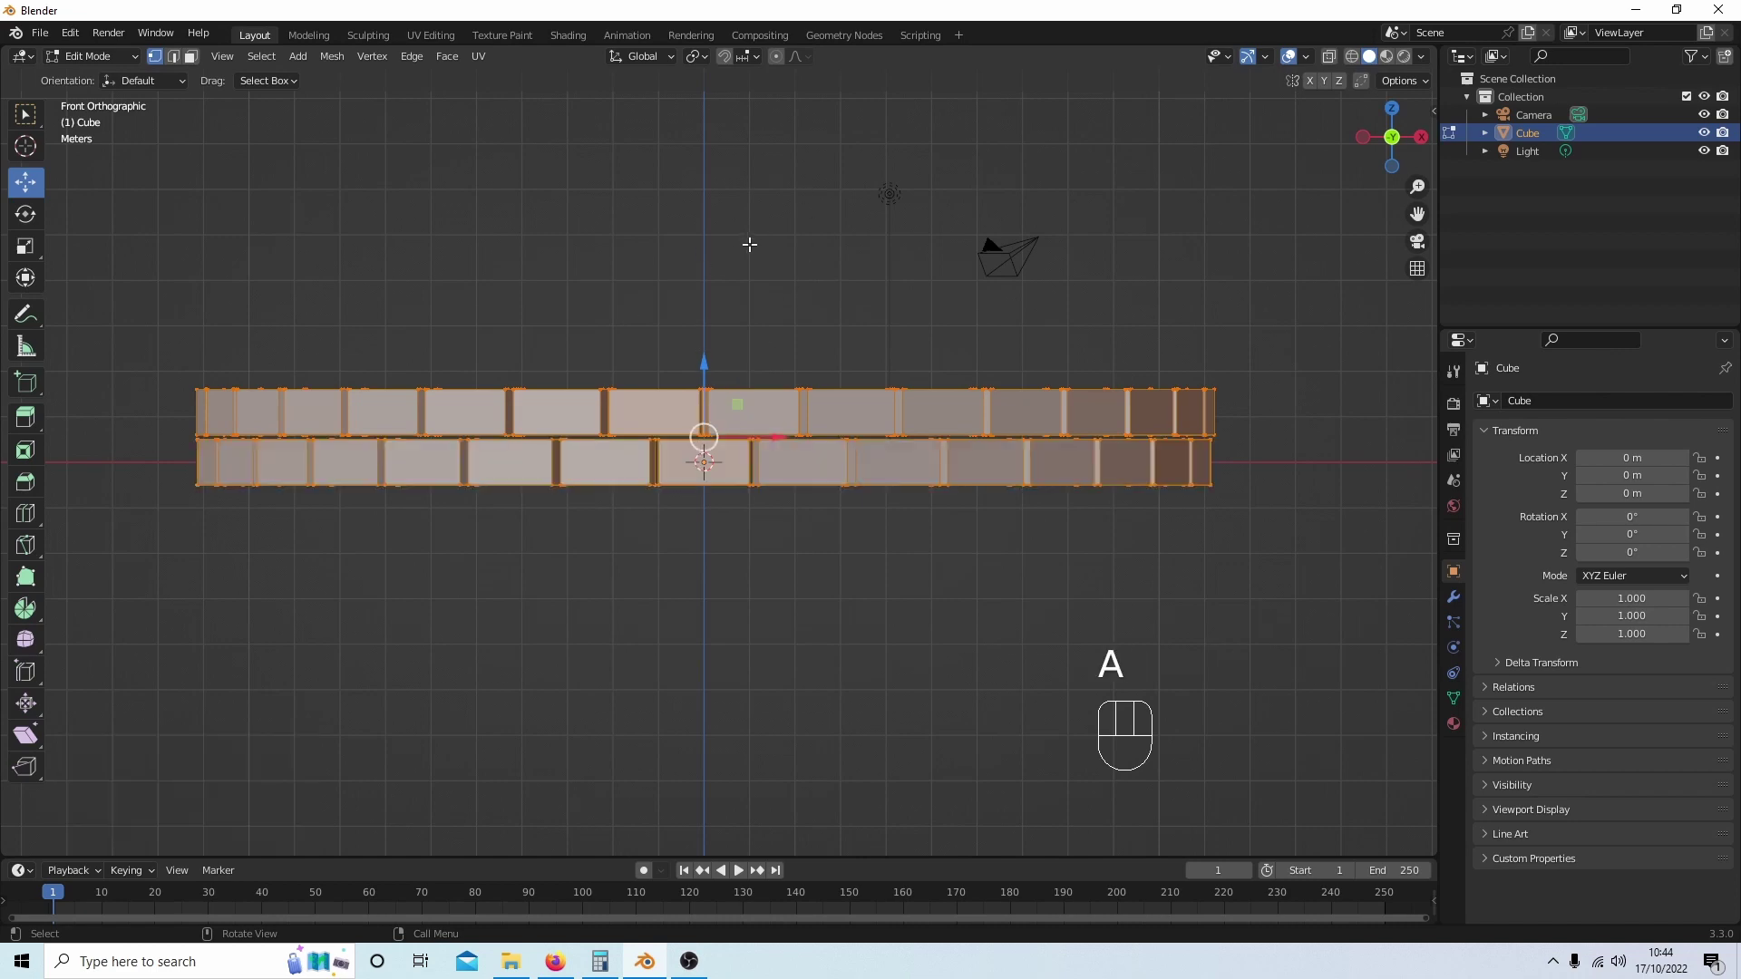
pyautogui.press('shift')
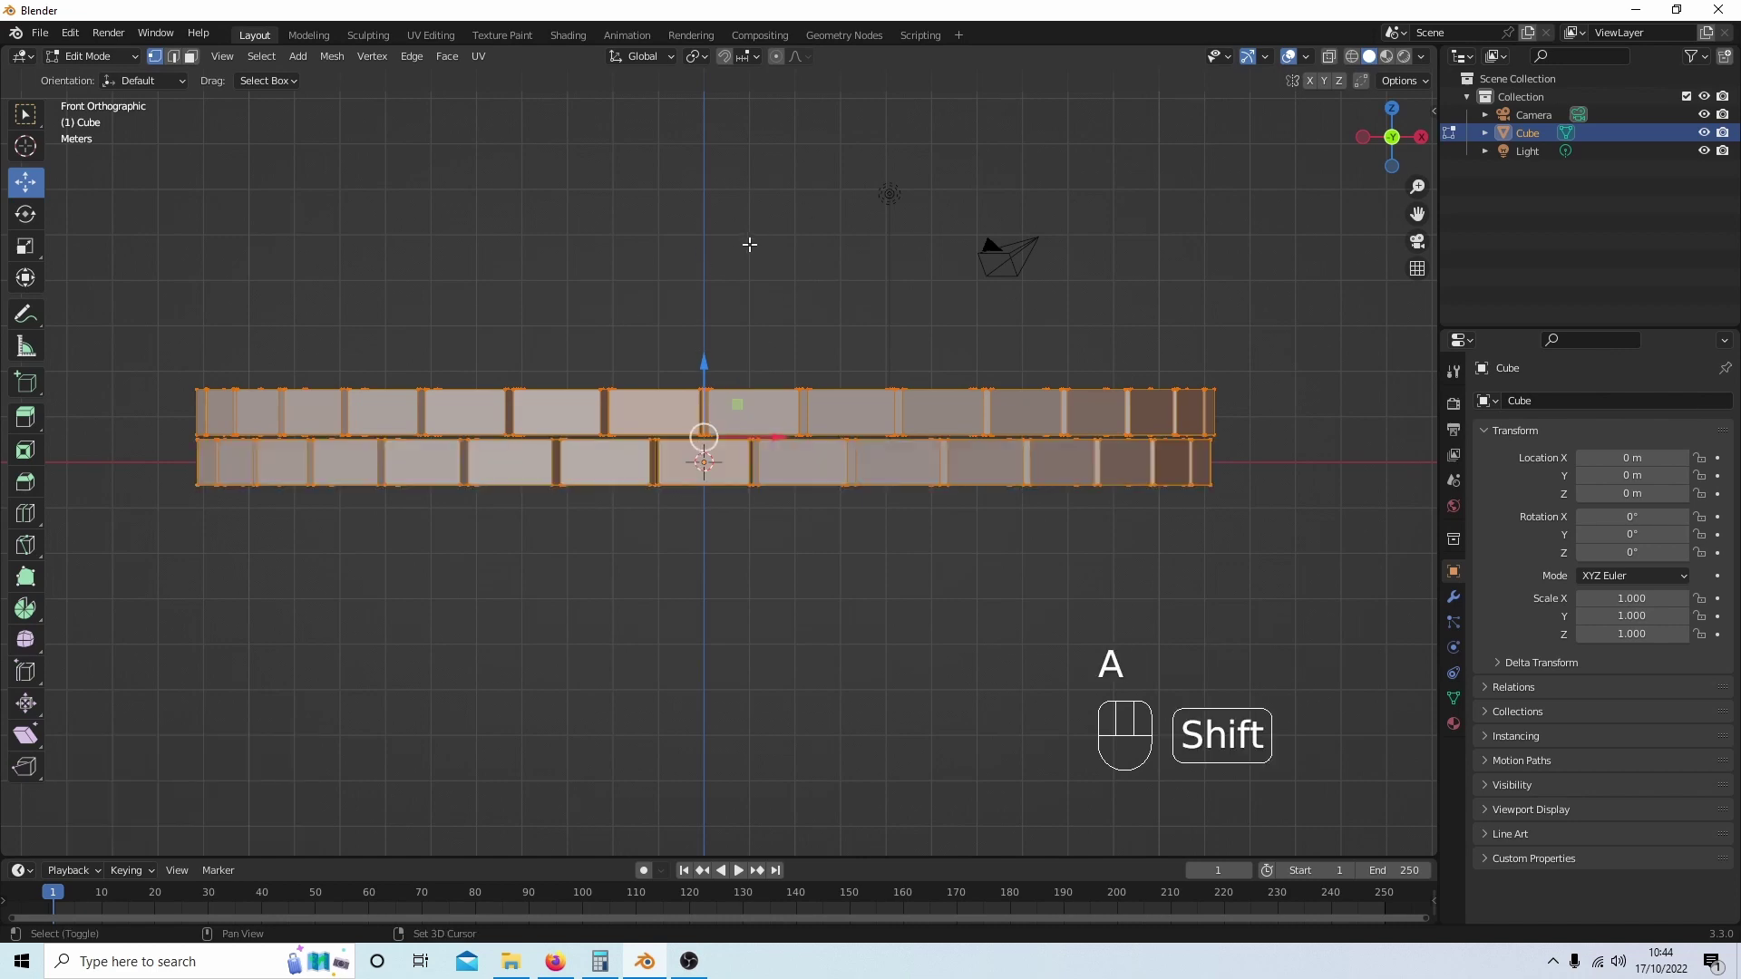
pyautogui.hotkey('shift', 'd')
pyautogui.press('Return')
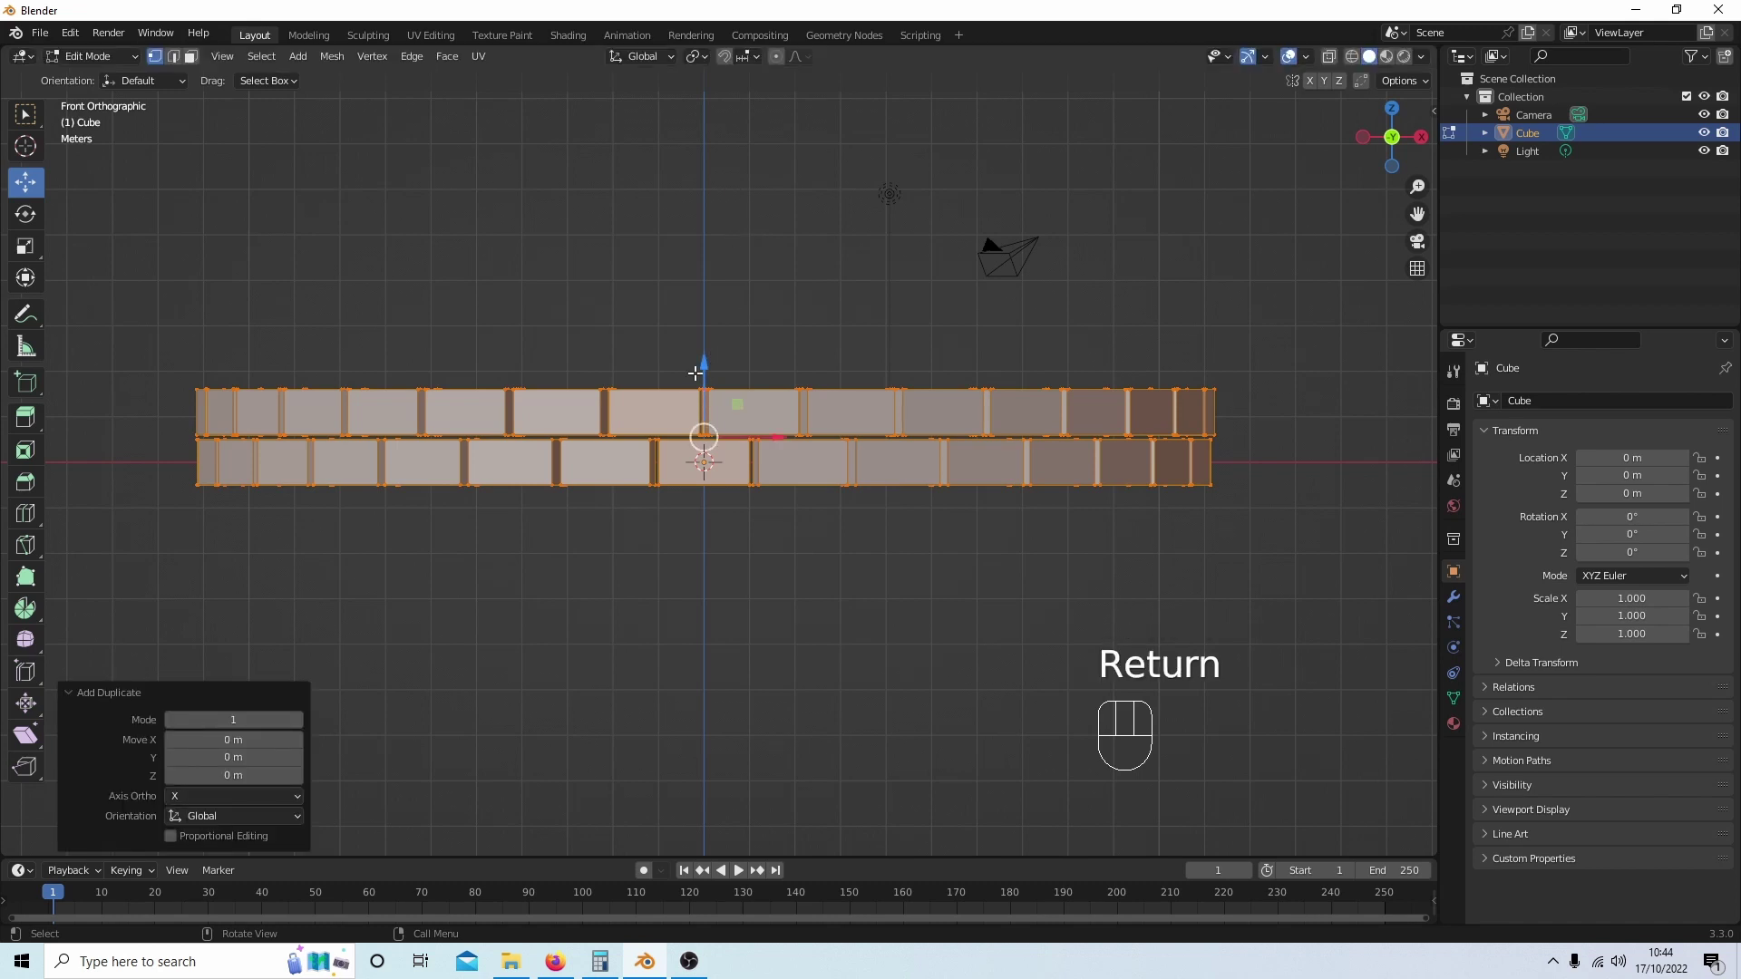
pyautogui.moveTo(703, 359); pyautogui.dragTo(684, 256)
pyautogui.scroll(3, 774, 219)
pyautogui.scroll(1, 773, 218)
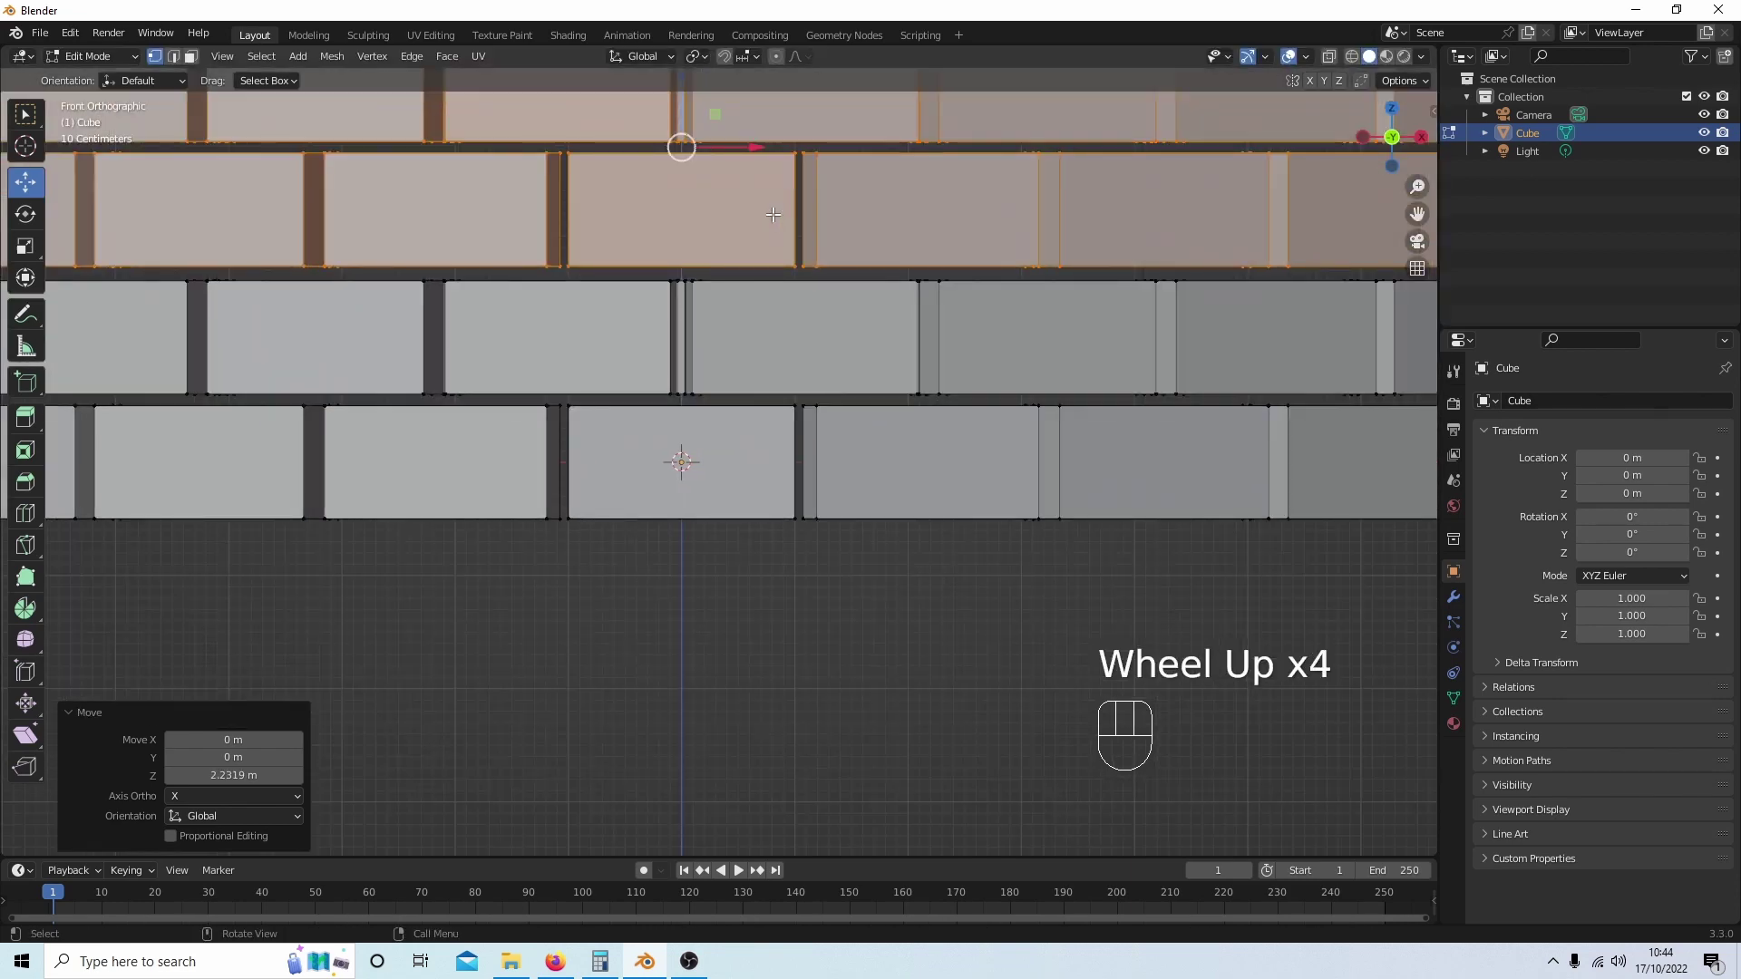
# Step: Lower the two top courses slightly, to about Z −0.024 m
pyautogui.moveTo(773, 217)
pyautogui.keyDown('shift'); pyautogui.mouseDown(button='middle')
pyautogui.moveTo(785, 321)
pyautogui.moveTo(846, 424)
pyautogui.mouseUp(button='middle'); pyautogui.keyUp('shift')
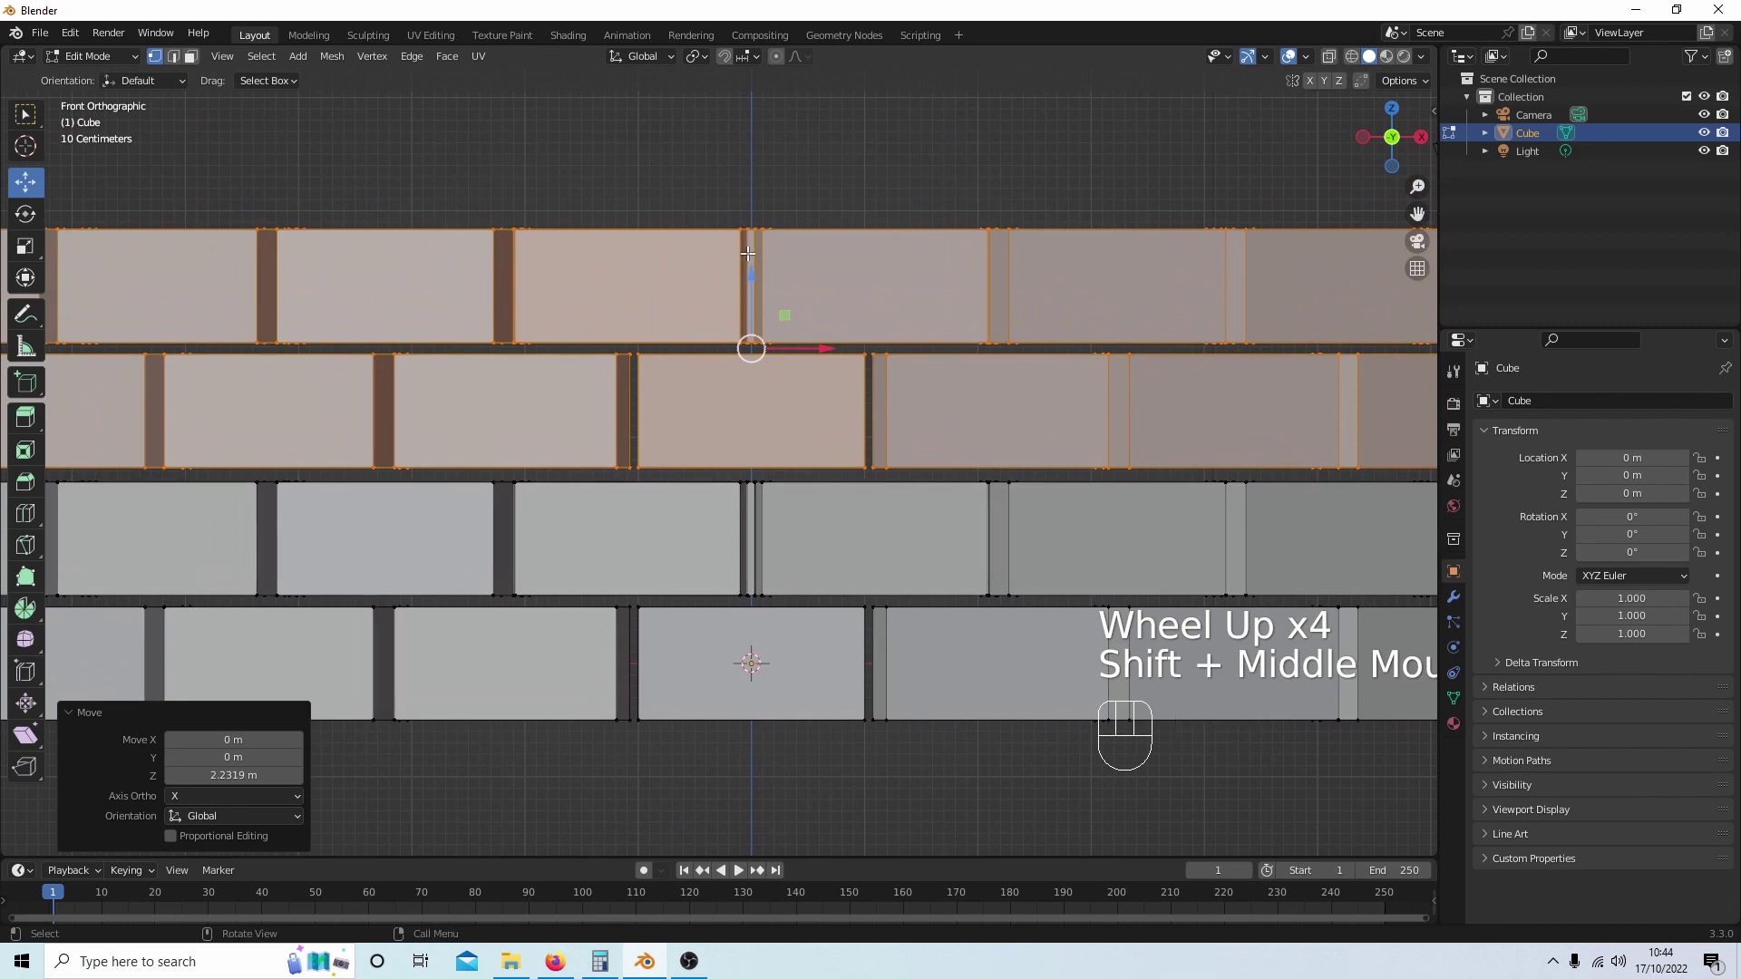
pyautogui.moveTo(747, 268); pyautogui.dragTo(747, 277)
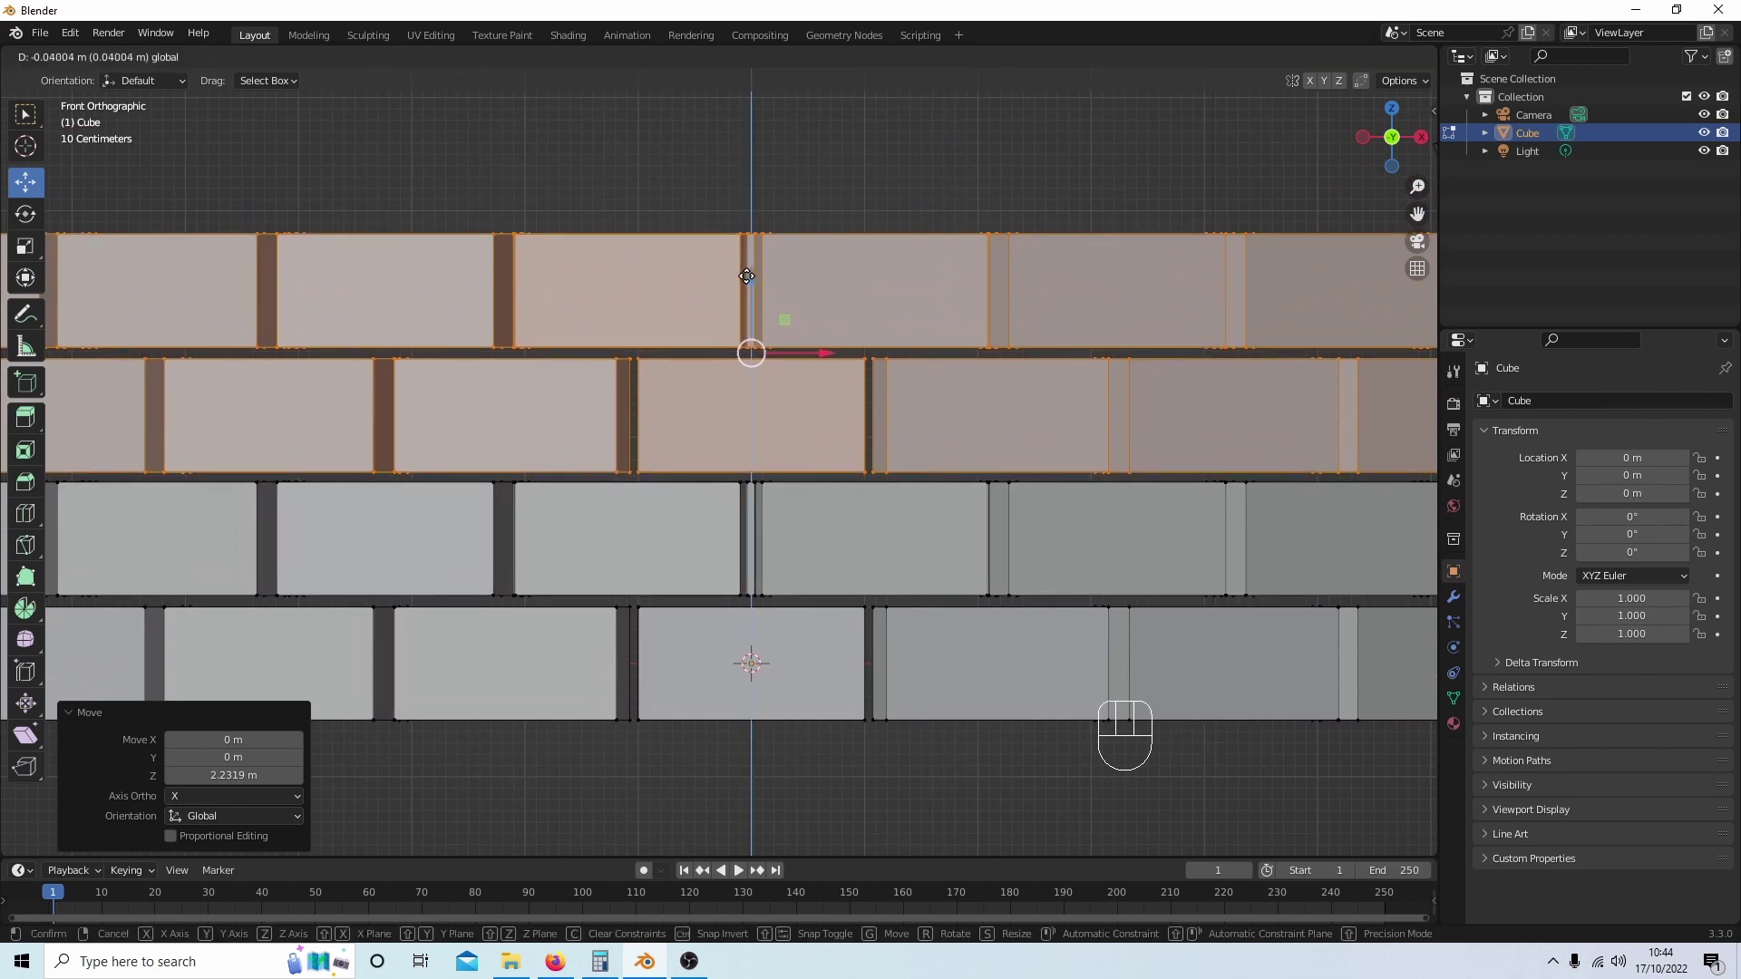
pyautogui.moveTo(746, 275); pyautogui.dragTo(748, 271)
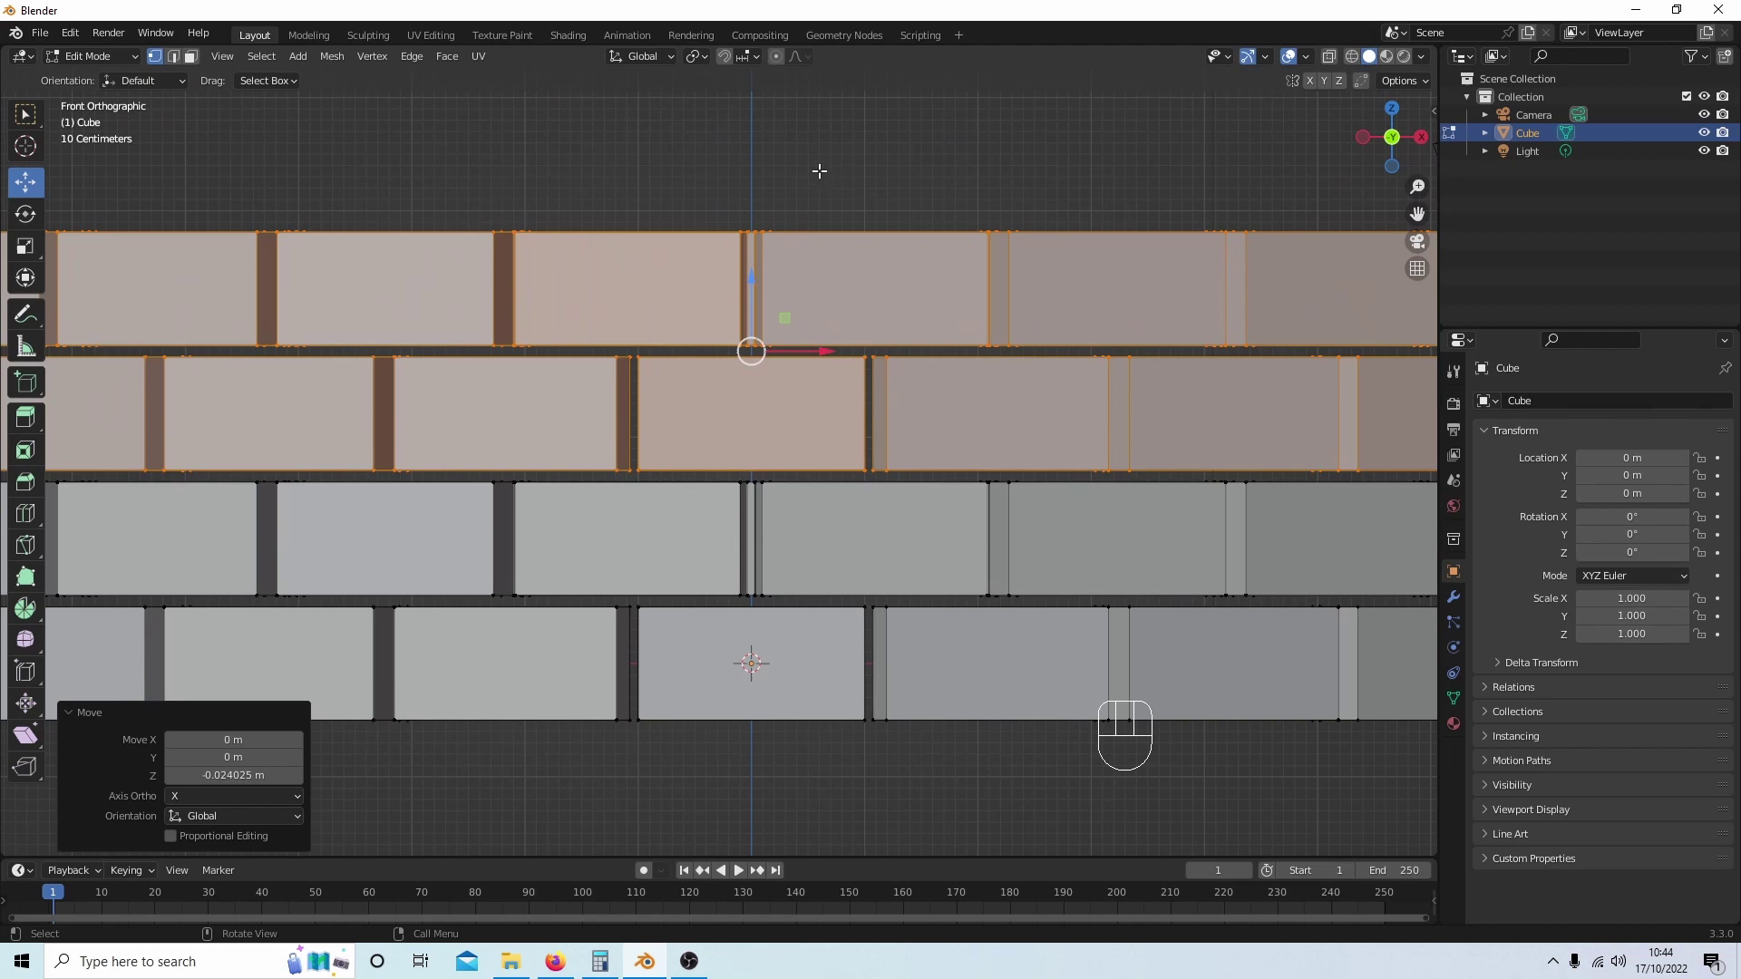
# Step: Duplicate all brick courses and raise the copy above the wall
pyautogui.press('a')
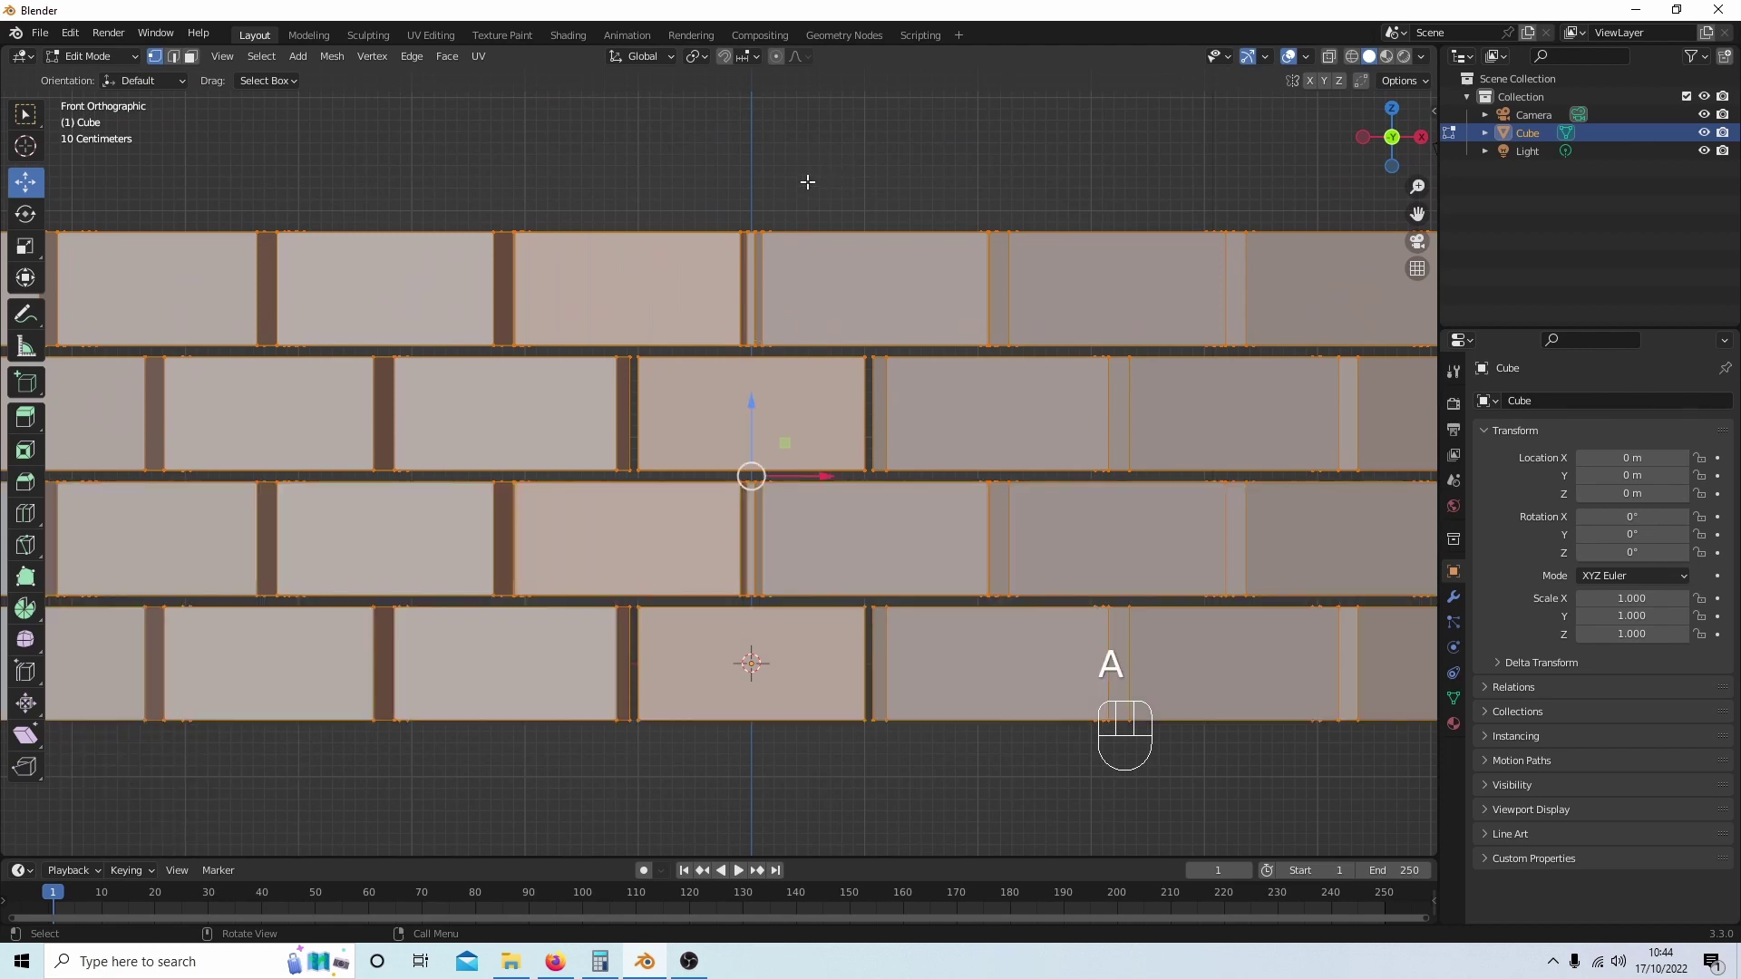
pyautogui.press('shift')
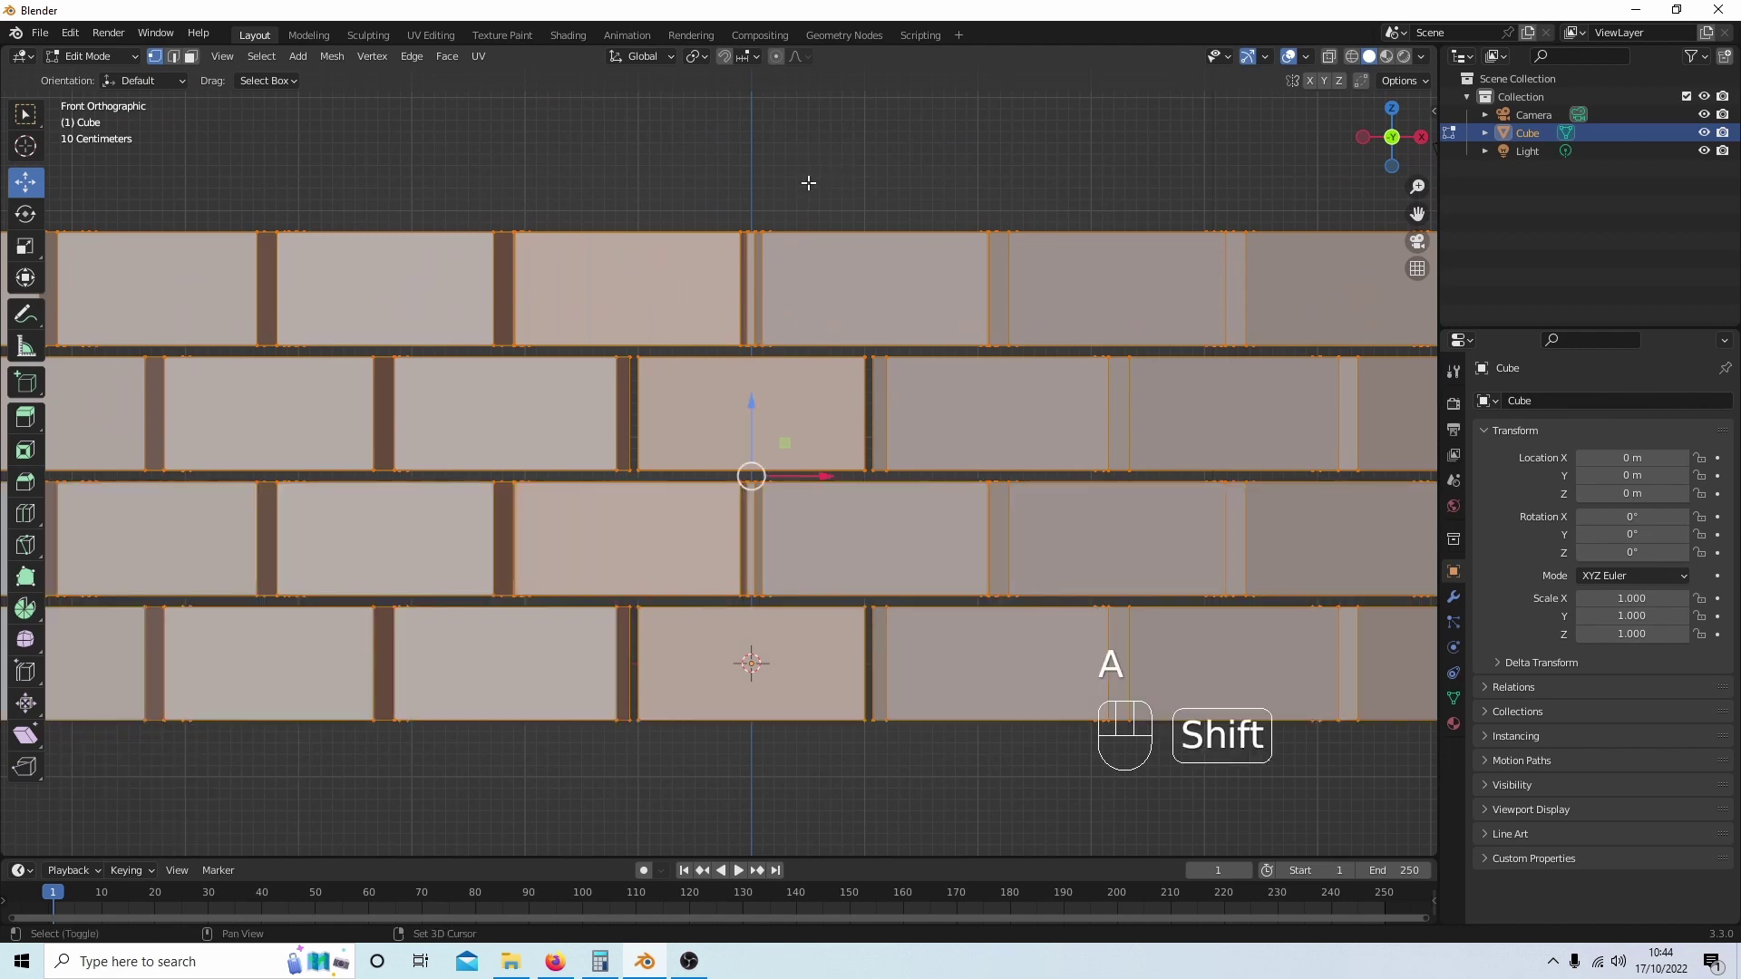
pyautogui.hotkey('shift', 'd')
pyautogui.press('Return')
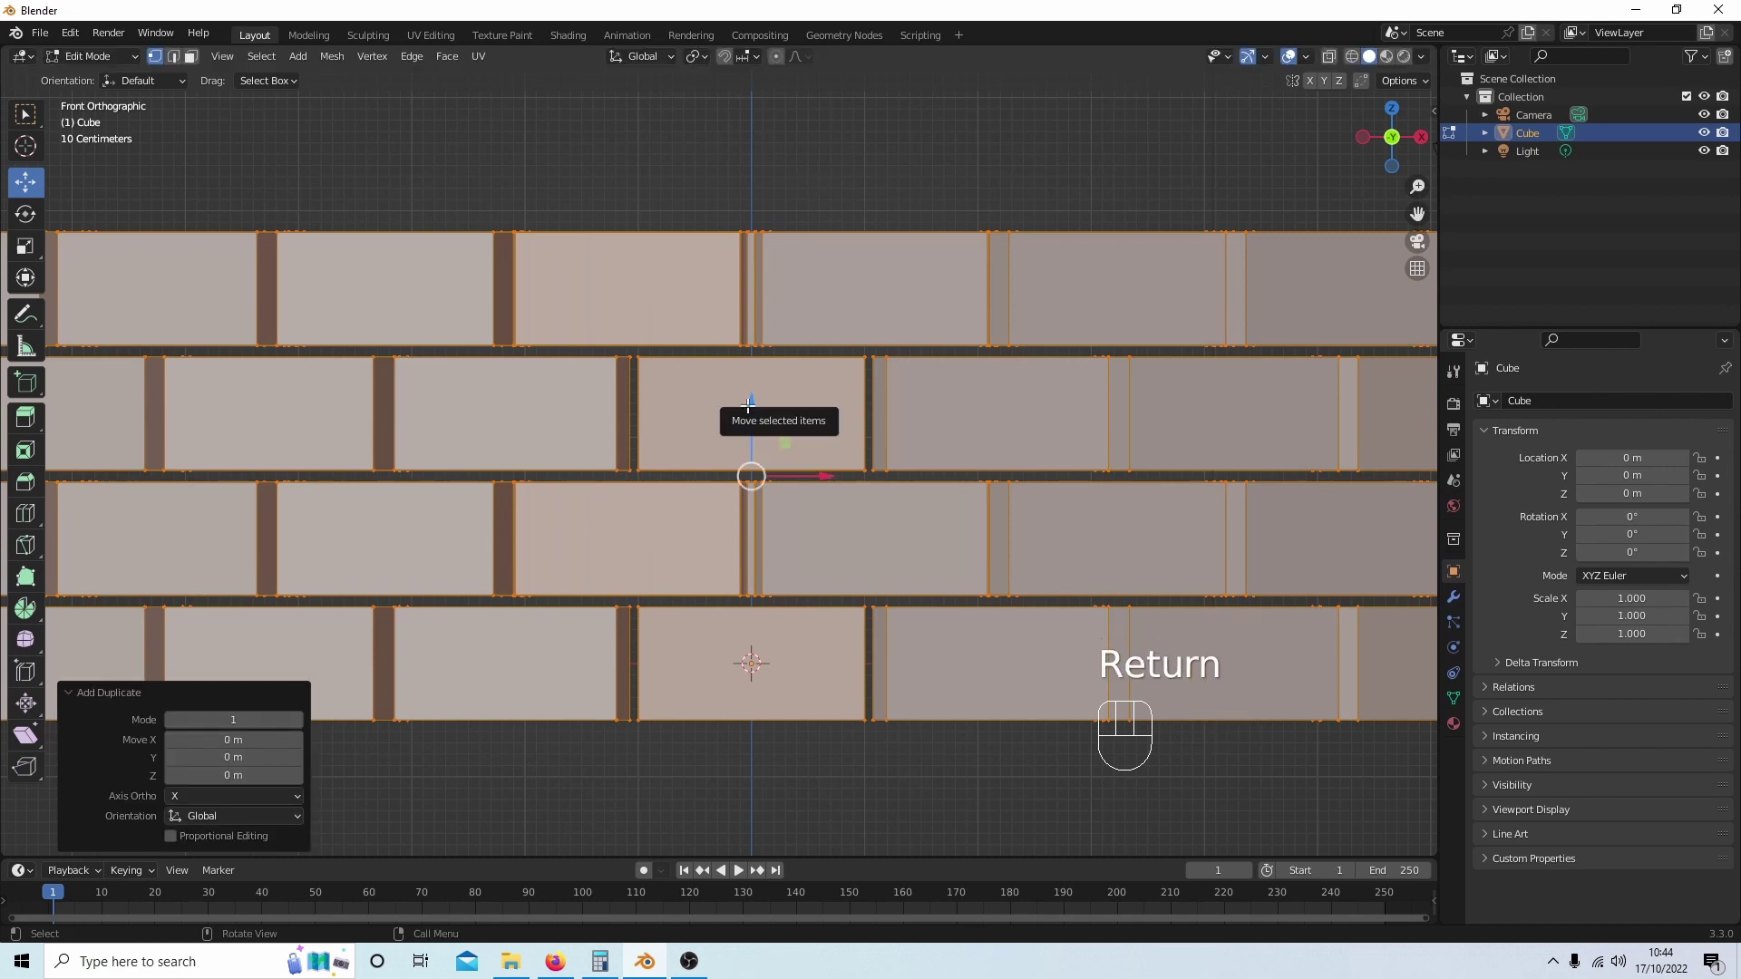
pyautogui.moveTo(751, 398)
pyautogui.mouseDown()
pyautogui.moveTo(751, 371)
pyautogui.moveTo(693, 686)
pyautogui.mouseUp()
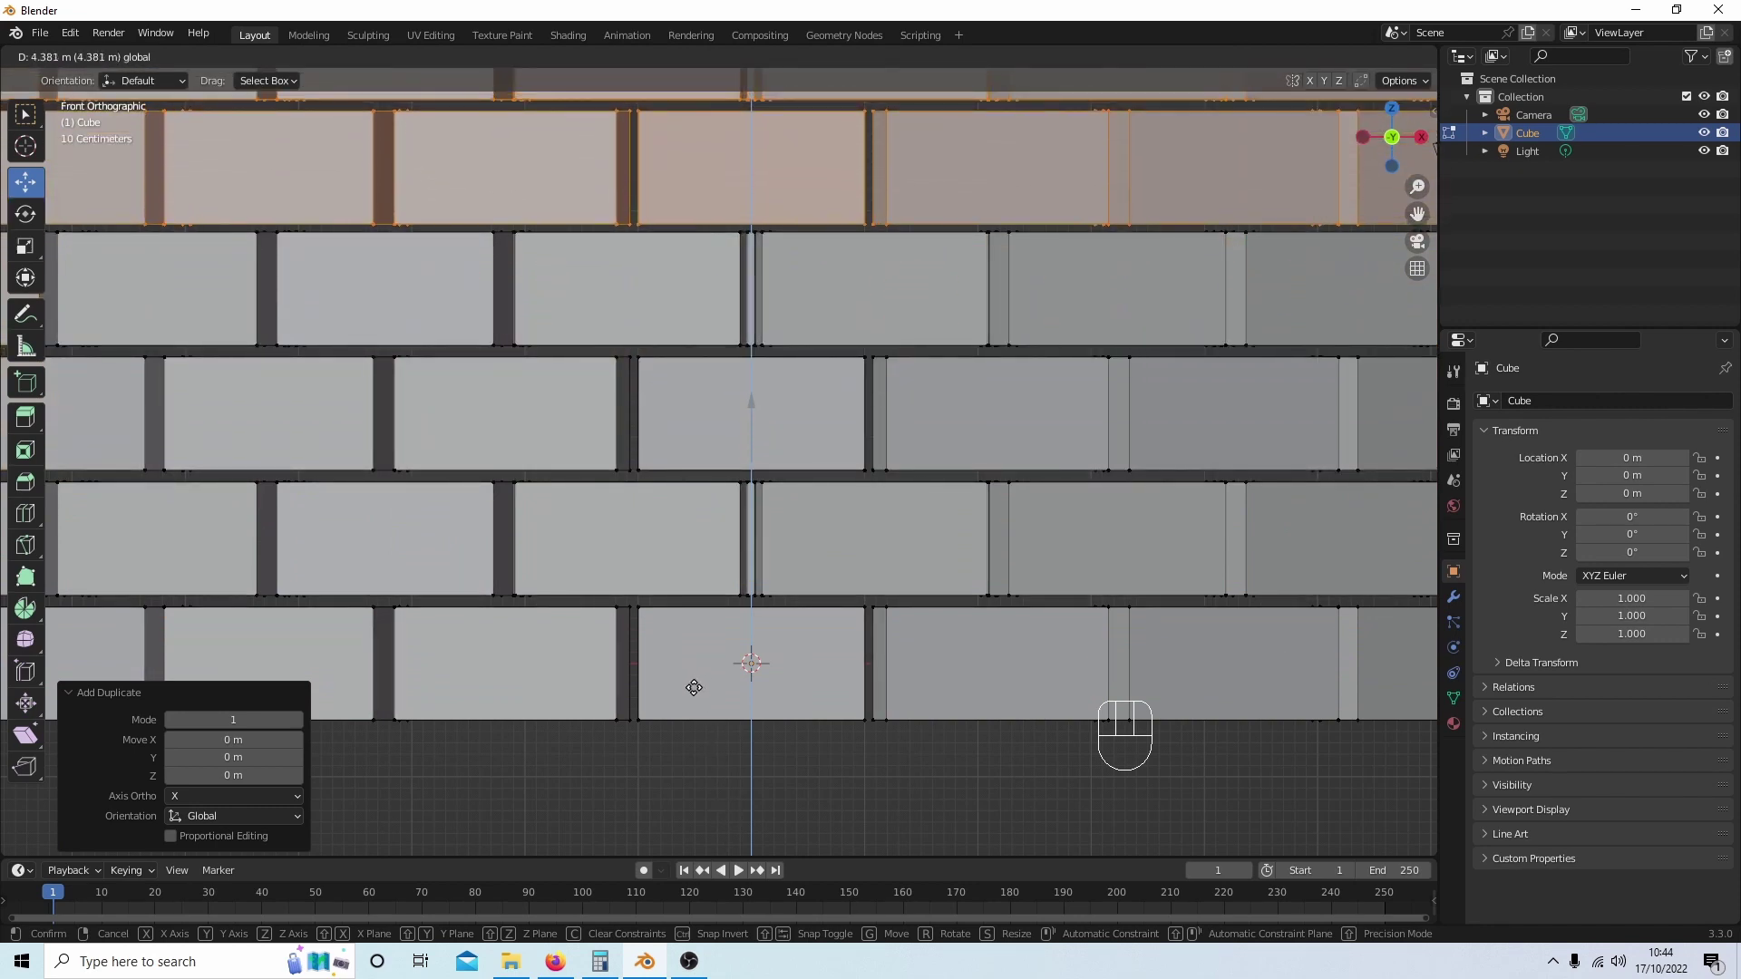
pyautogui.click(695, 688)
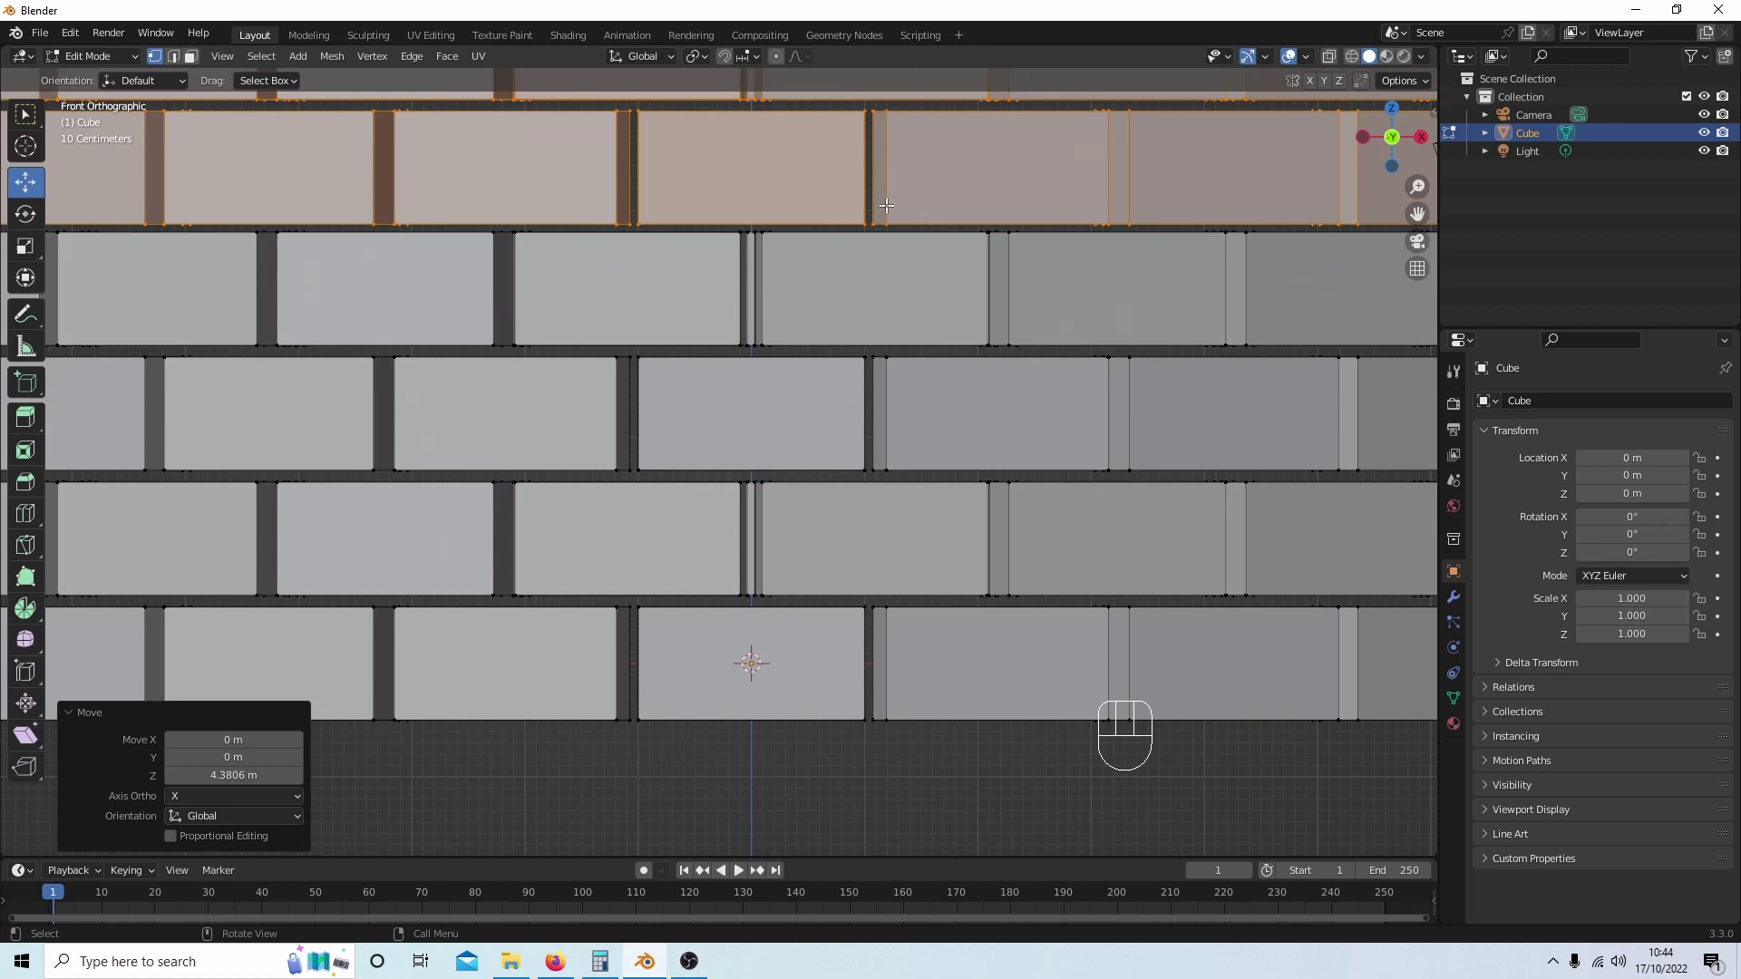
# Step: Fine-tune the copied courses' height with a Z-constrained move
pyautogui.press('g')
pyautogui.press('z')
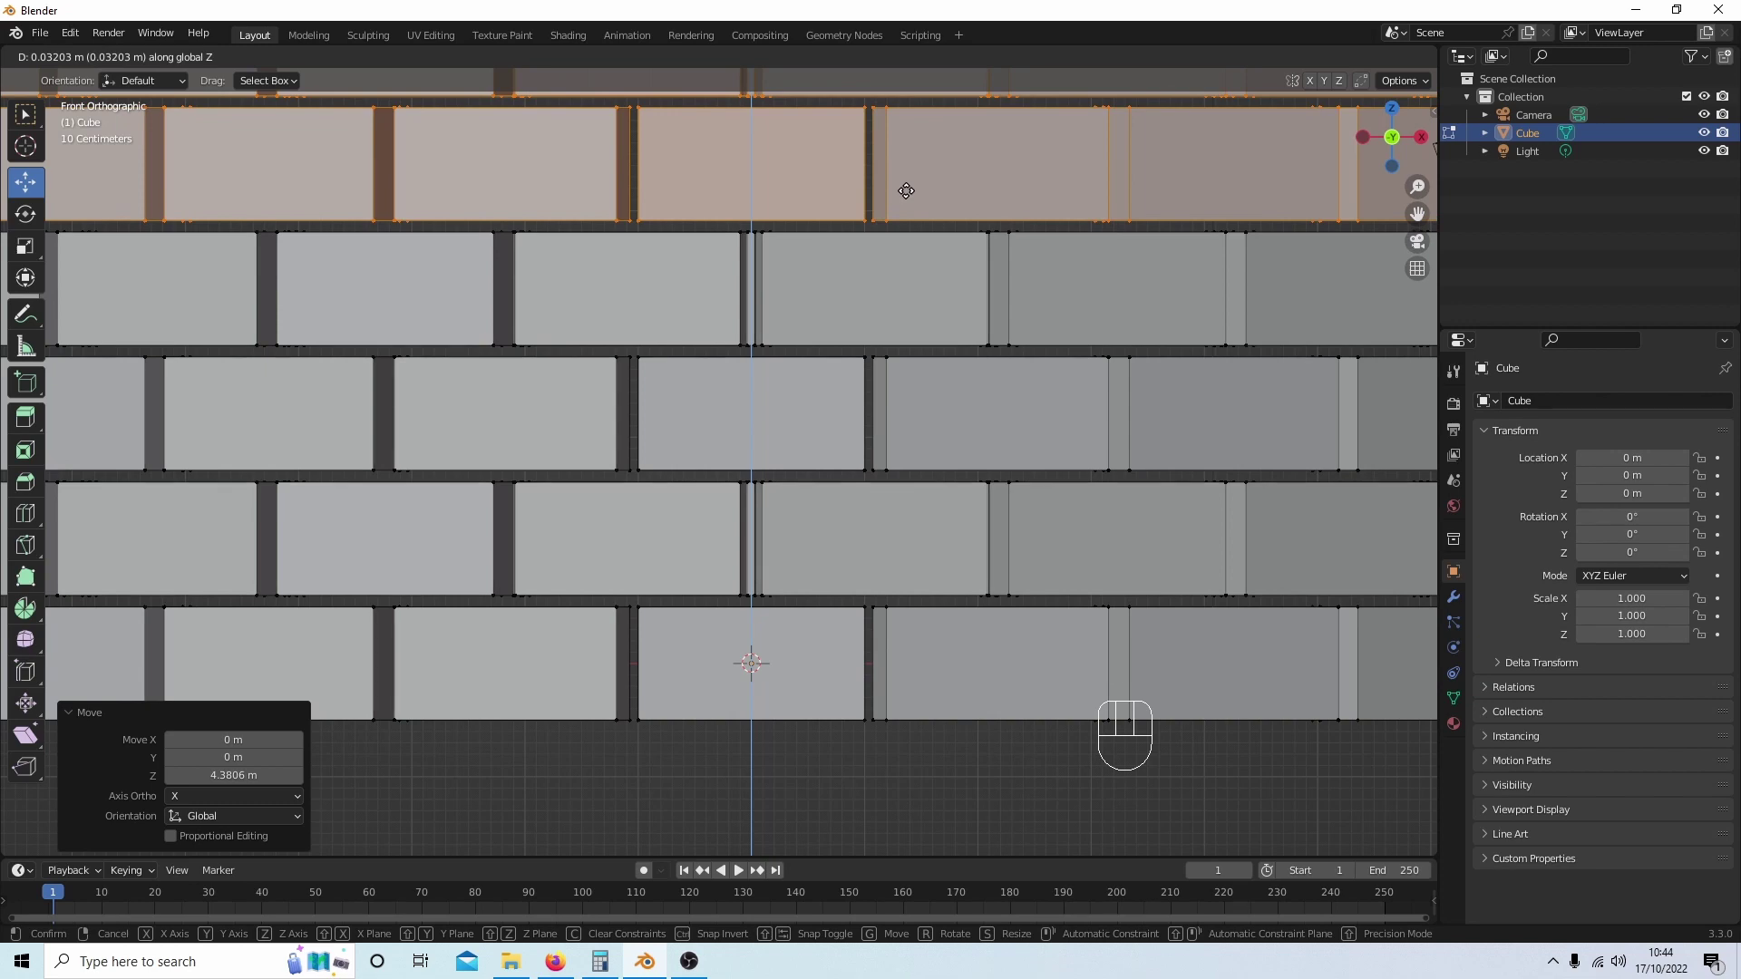
pyautogui.click(906, 193)
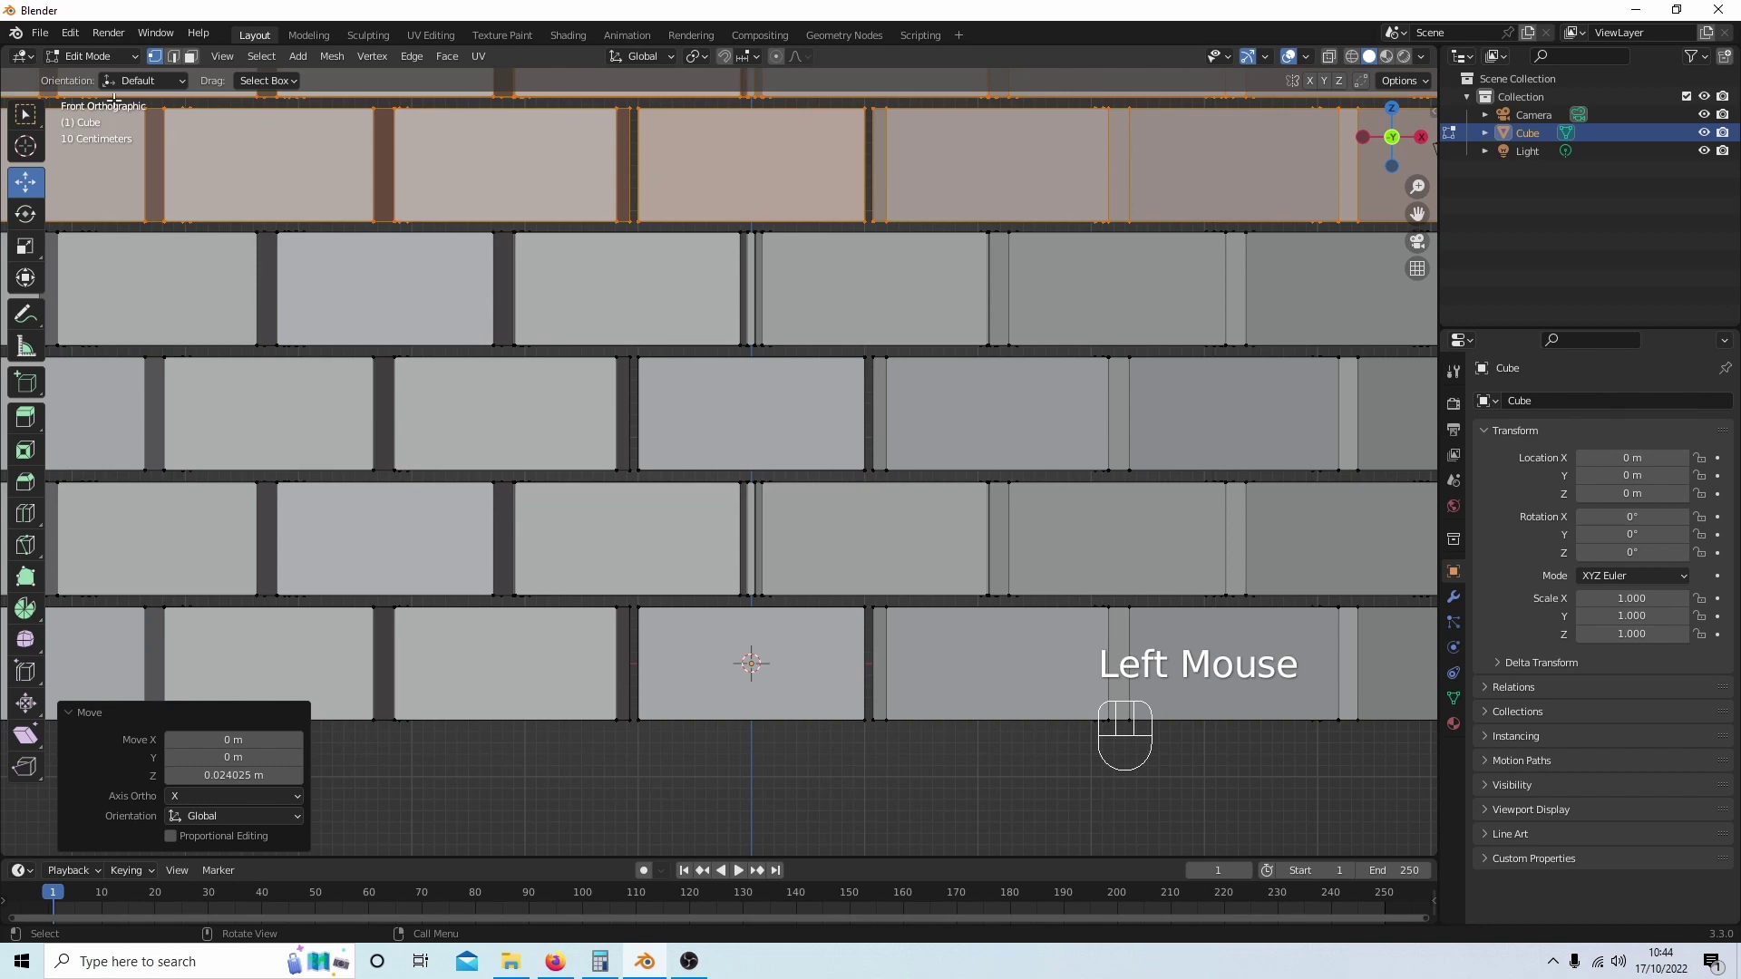
pyautogui.click(24, 114)
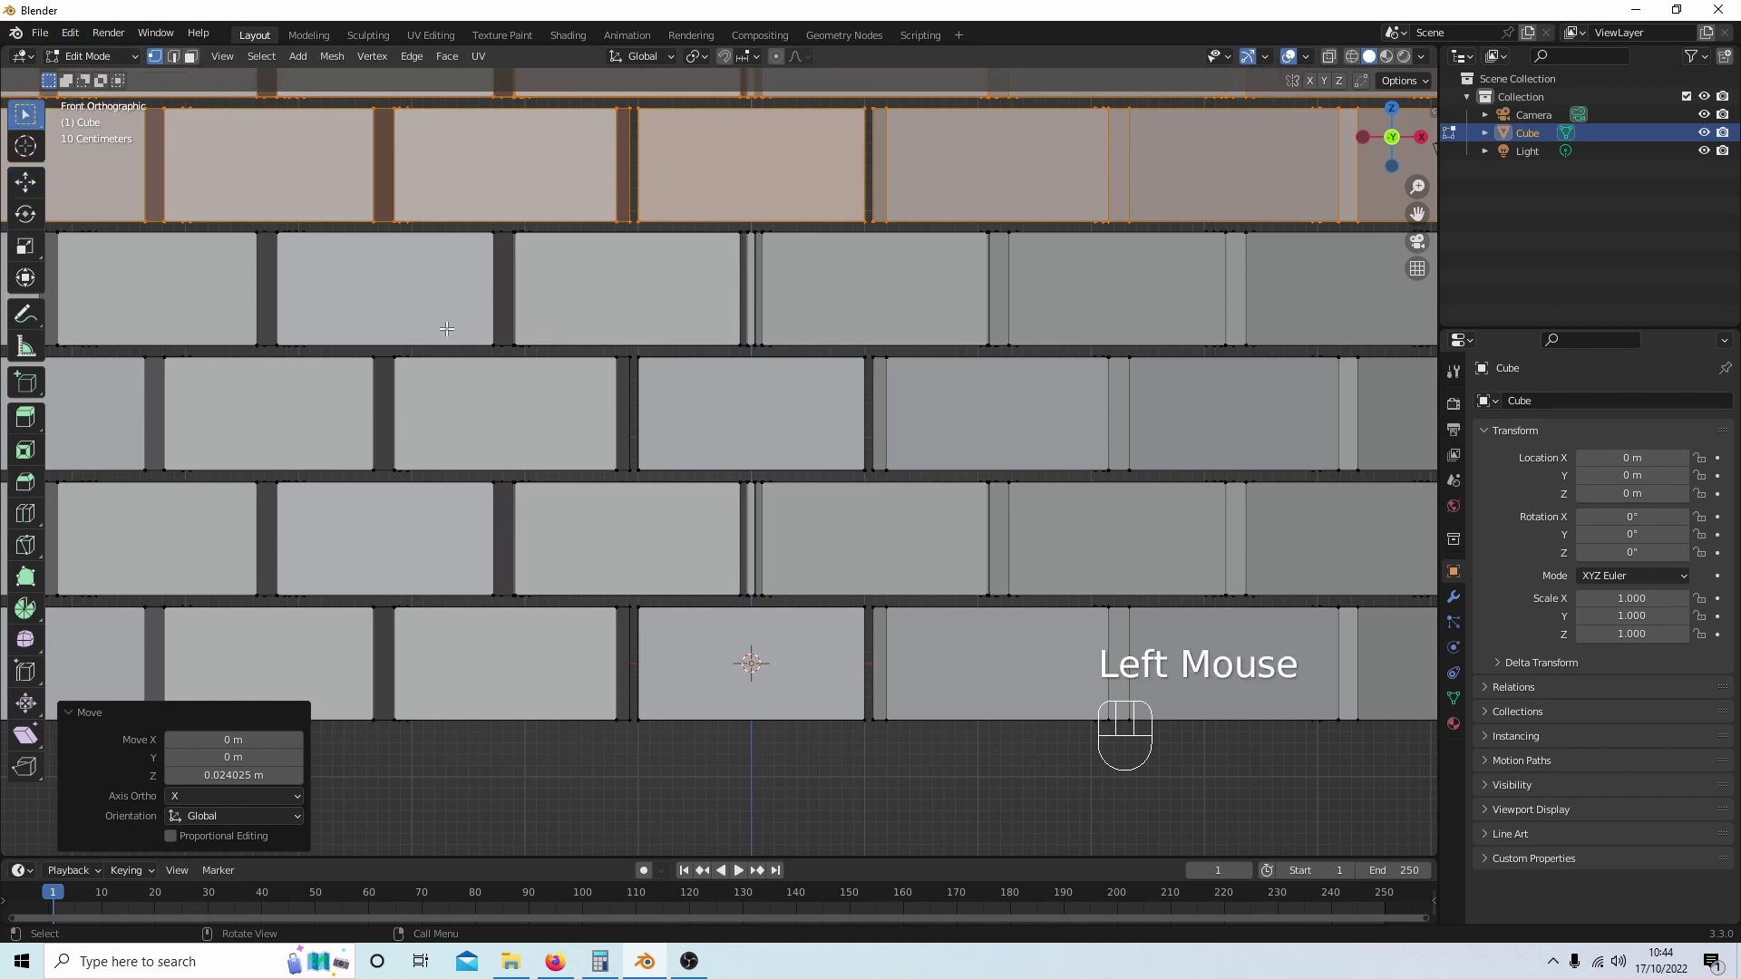
# Step: Switch back to object mode and orbit around the round brick wall in perspective
pyautogui.press('Tab')
pyautogui.scroll(-2, 934, 241)
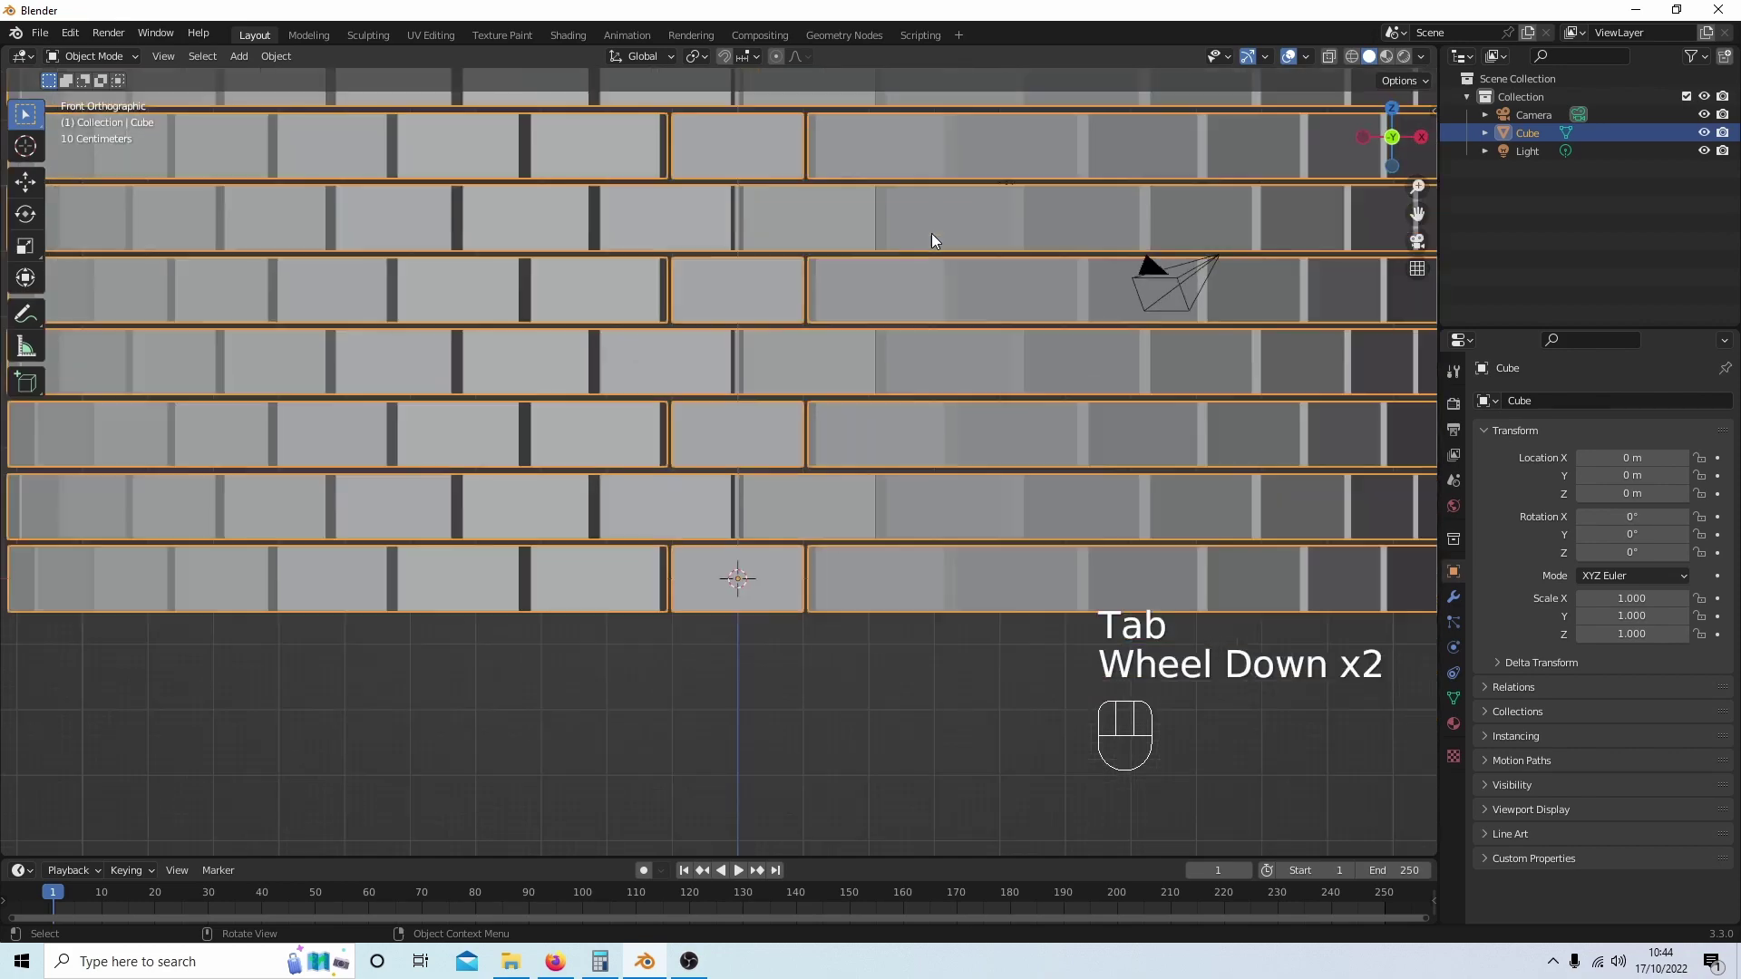
pyautogui.scroll(-1, 933, 239)
pyautogui.scroll(-1, 932, 241)
pyautogui.moveTo(867, 258); pyautogui.dragTo(827, 333, button='middle')
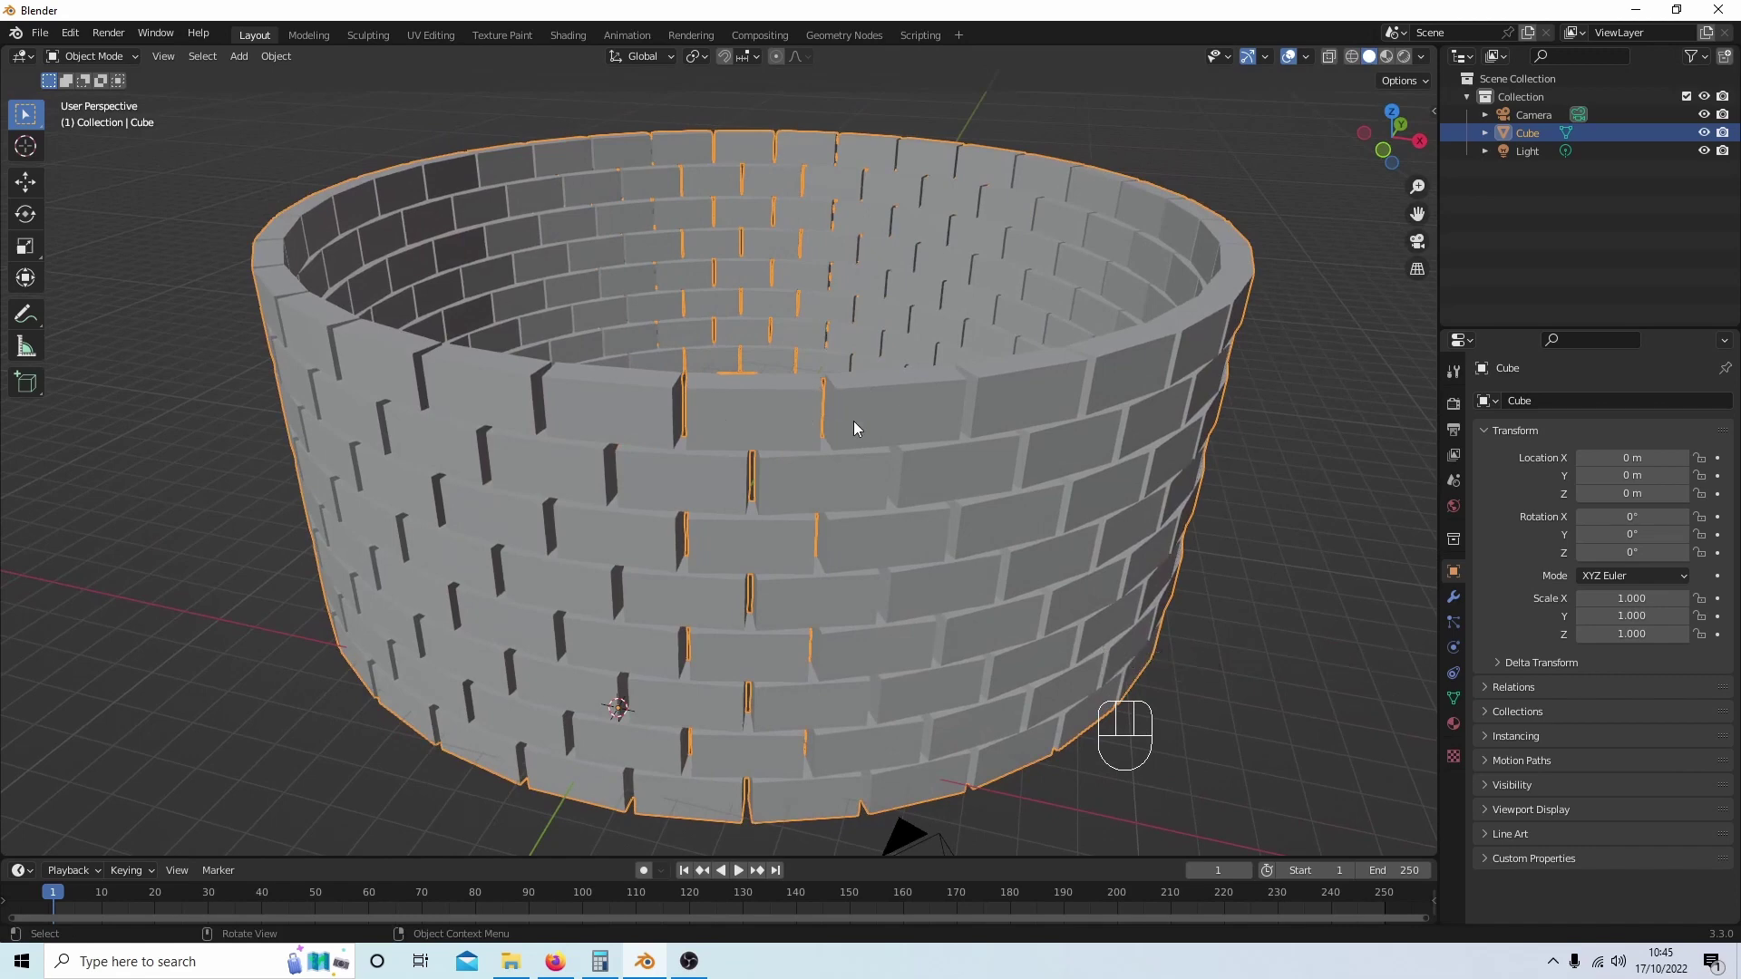
pyautogui.scroll(1, 933, 430)
pyautogui.scroll(1, 933, 431)
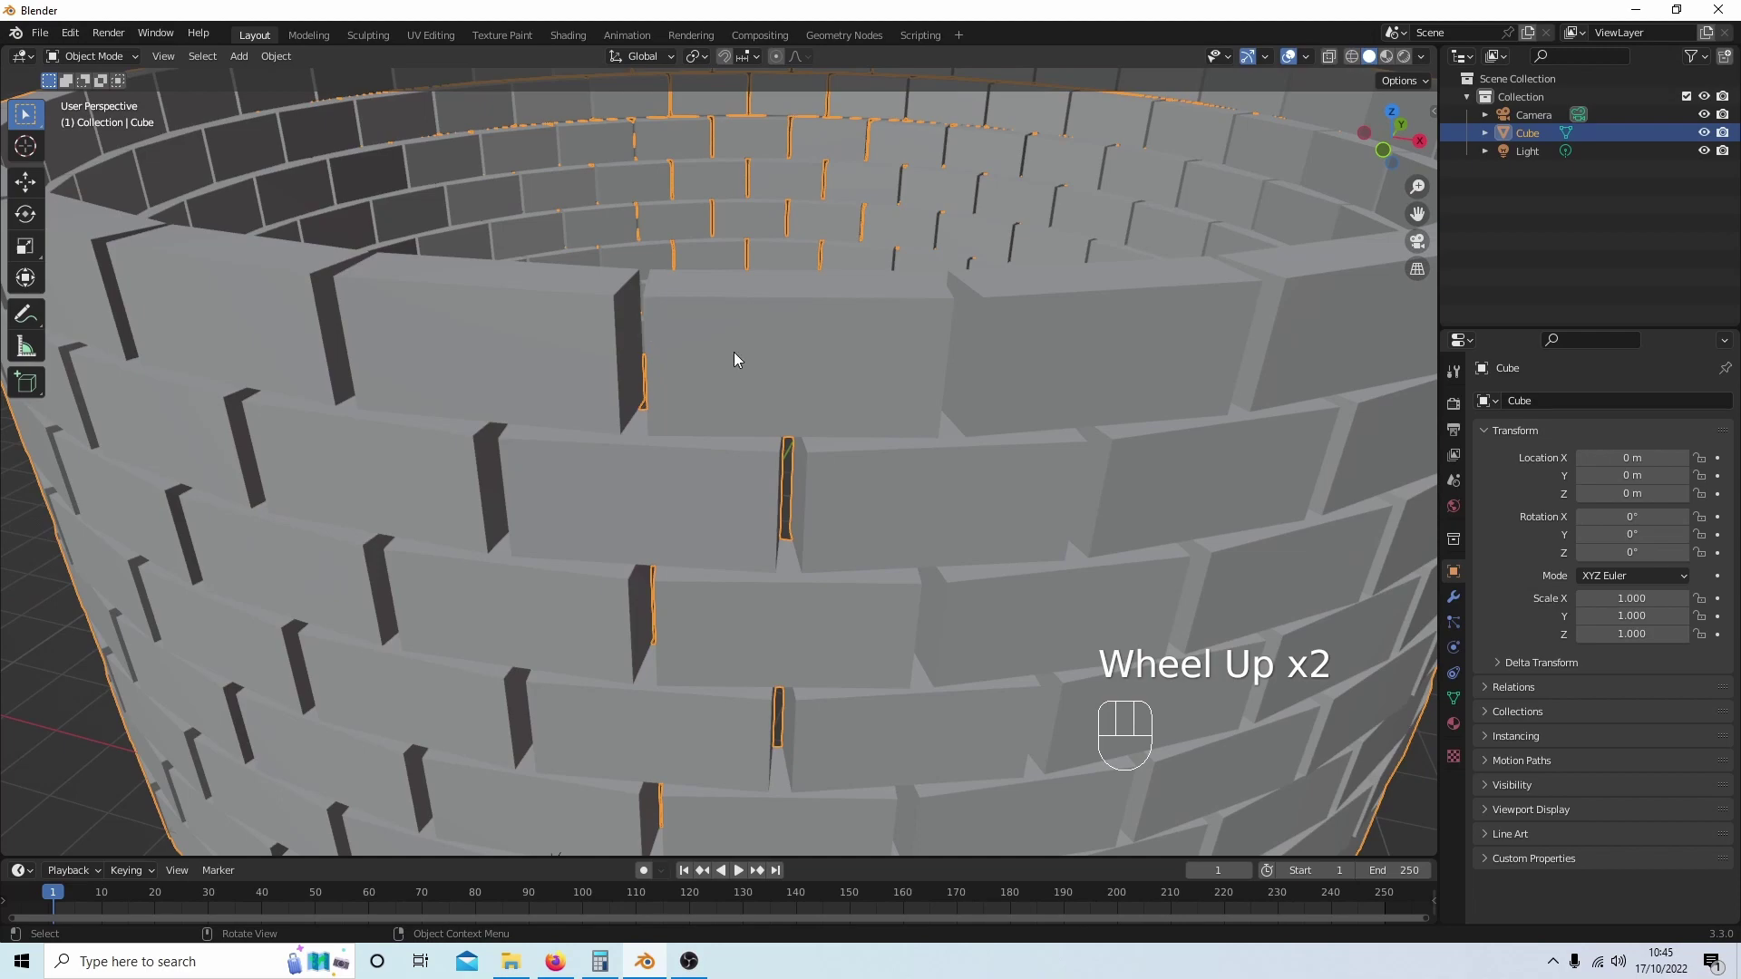
pyautogui.scroll(-2, 736, 358)
pyautogui.scroll(-1, 809, 377)
pyautogui.moveTo(908, 413)
pyautogui.mouseDown(button='middle')
pyautogui.moveTo(769, 361)
pyautogui.moveTo(783, 398)
pyautogui.moveTo(897, 422)
pyautogui.mouseUp(button='middle')
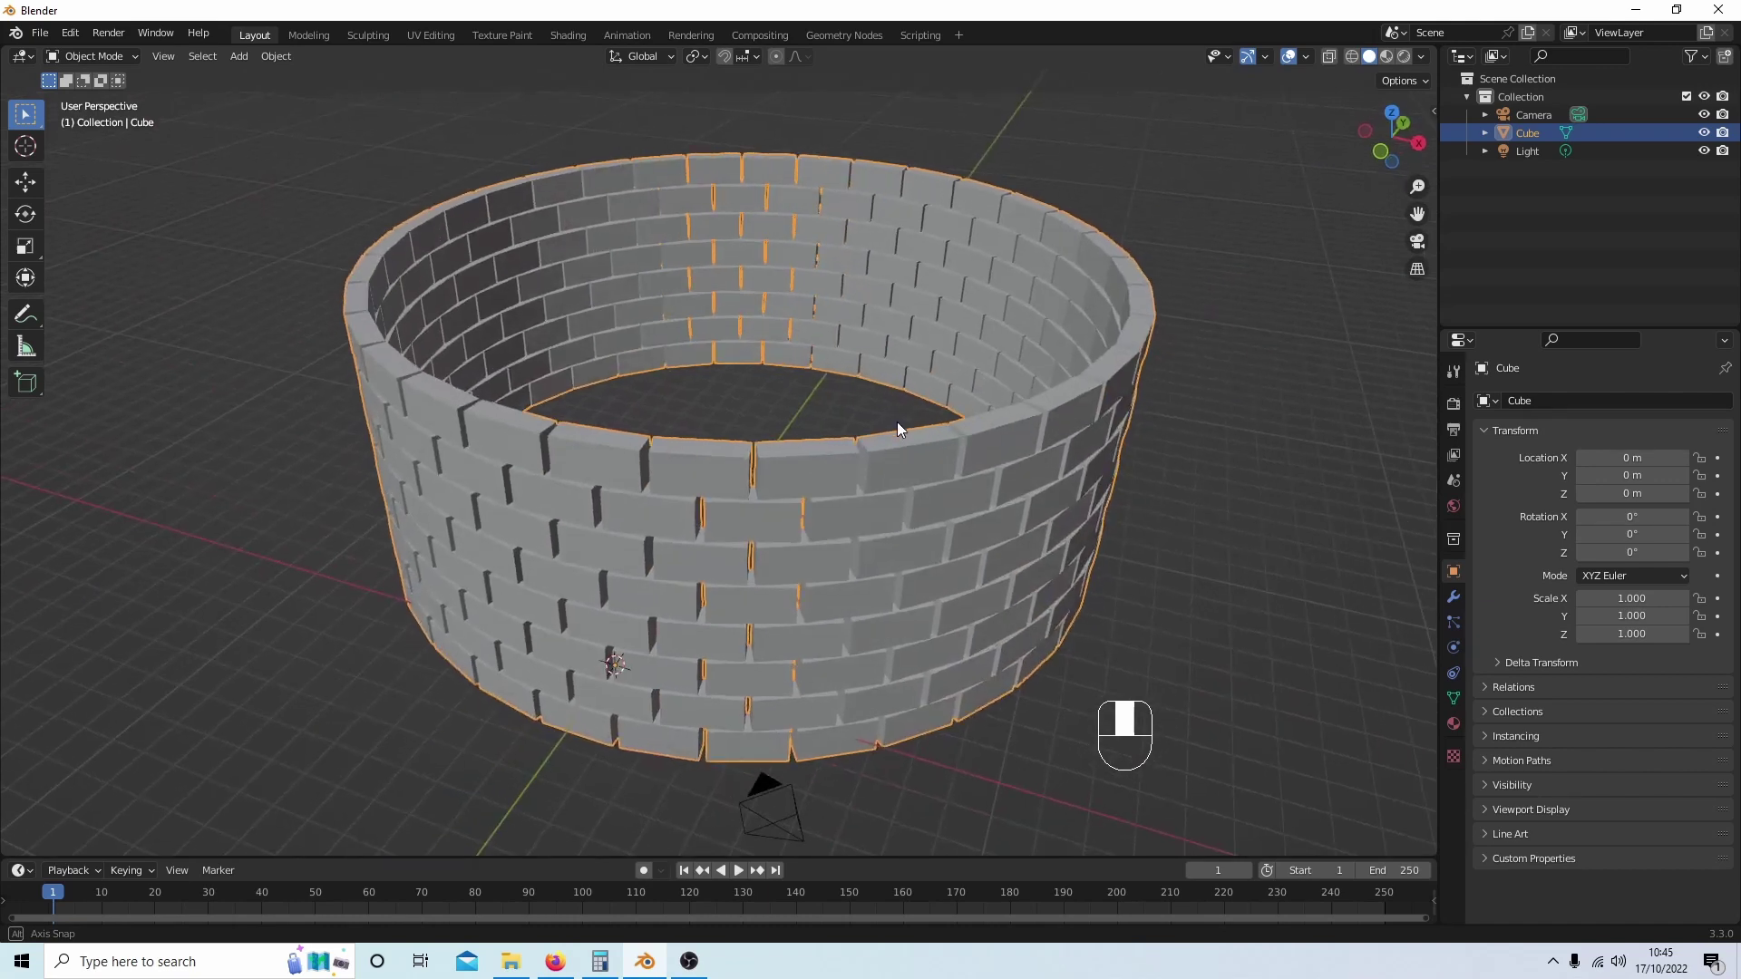
pyautogui.scroll(1, 934, 361)
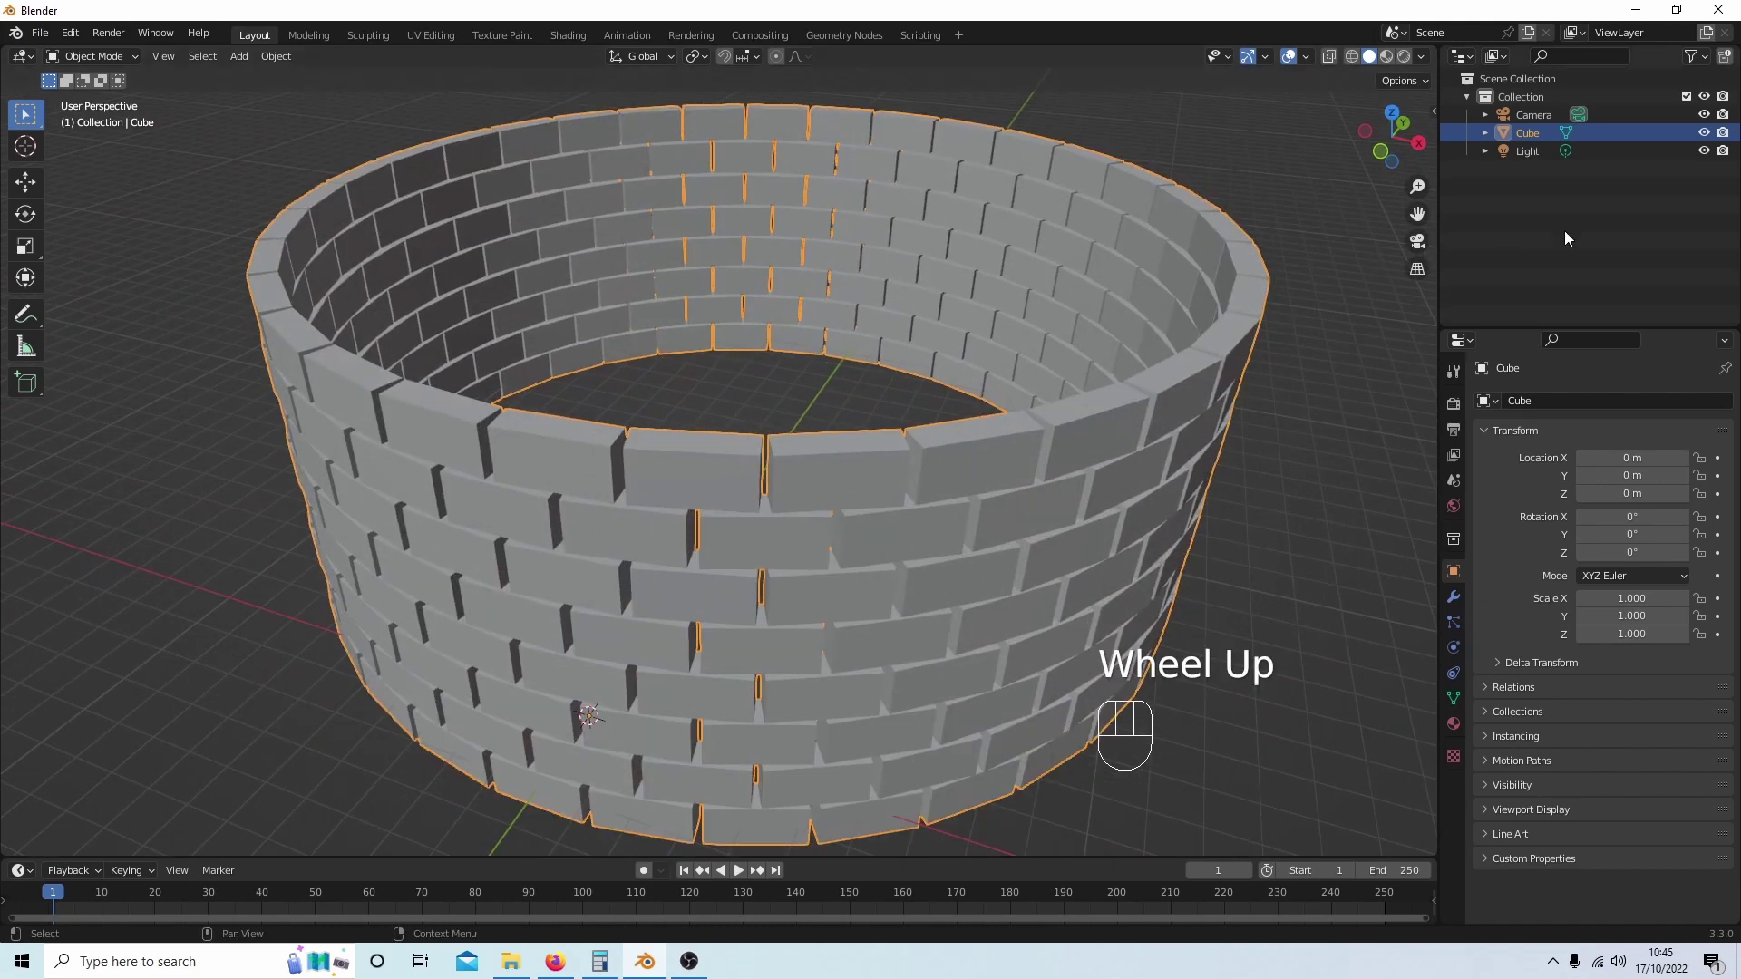
# Step: Add a Bevel modifier with a 0.04 m amount to the brick wall and apply it
pyautogui.click(1454, 599)
pyautogui.click(1533, 404)
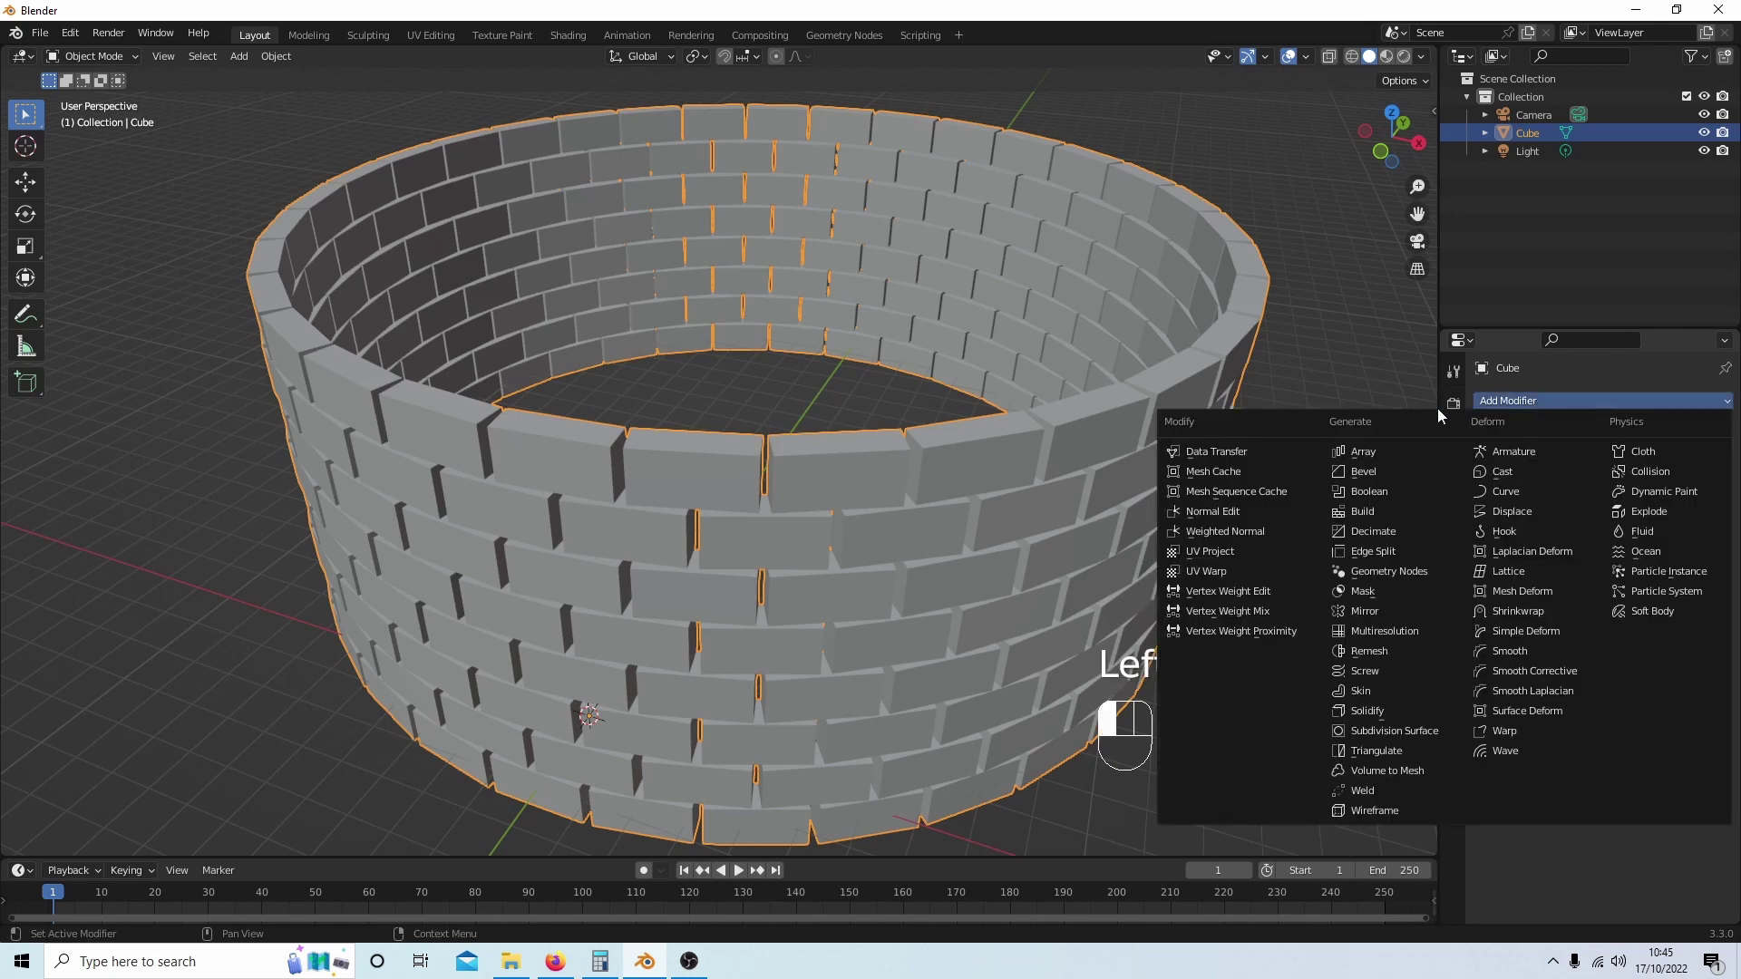
pyautogui.click(1411, 472)
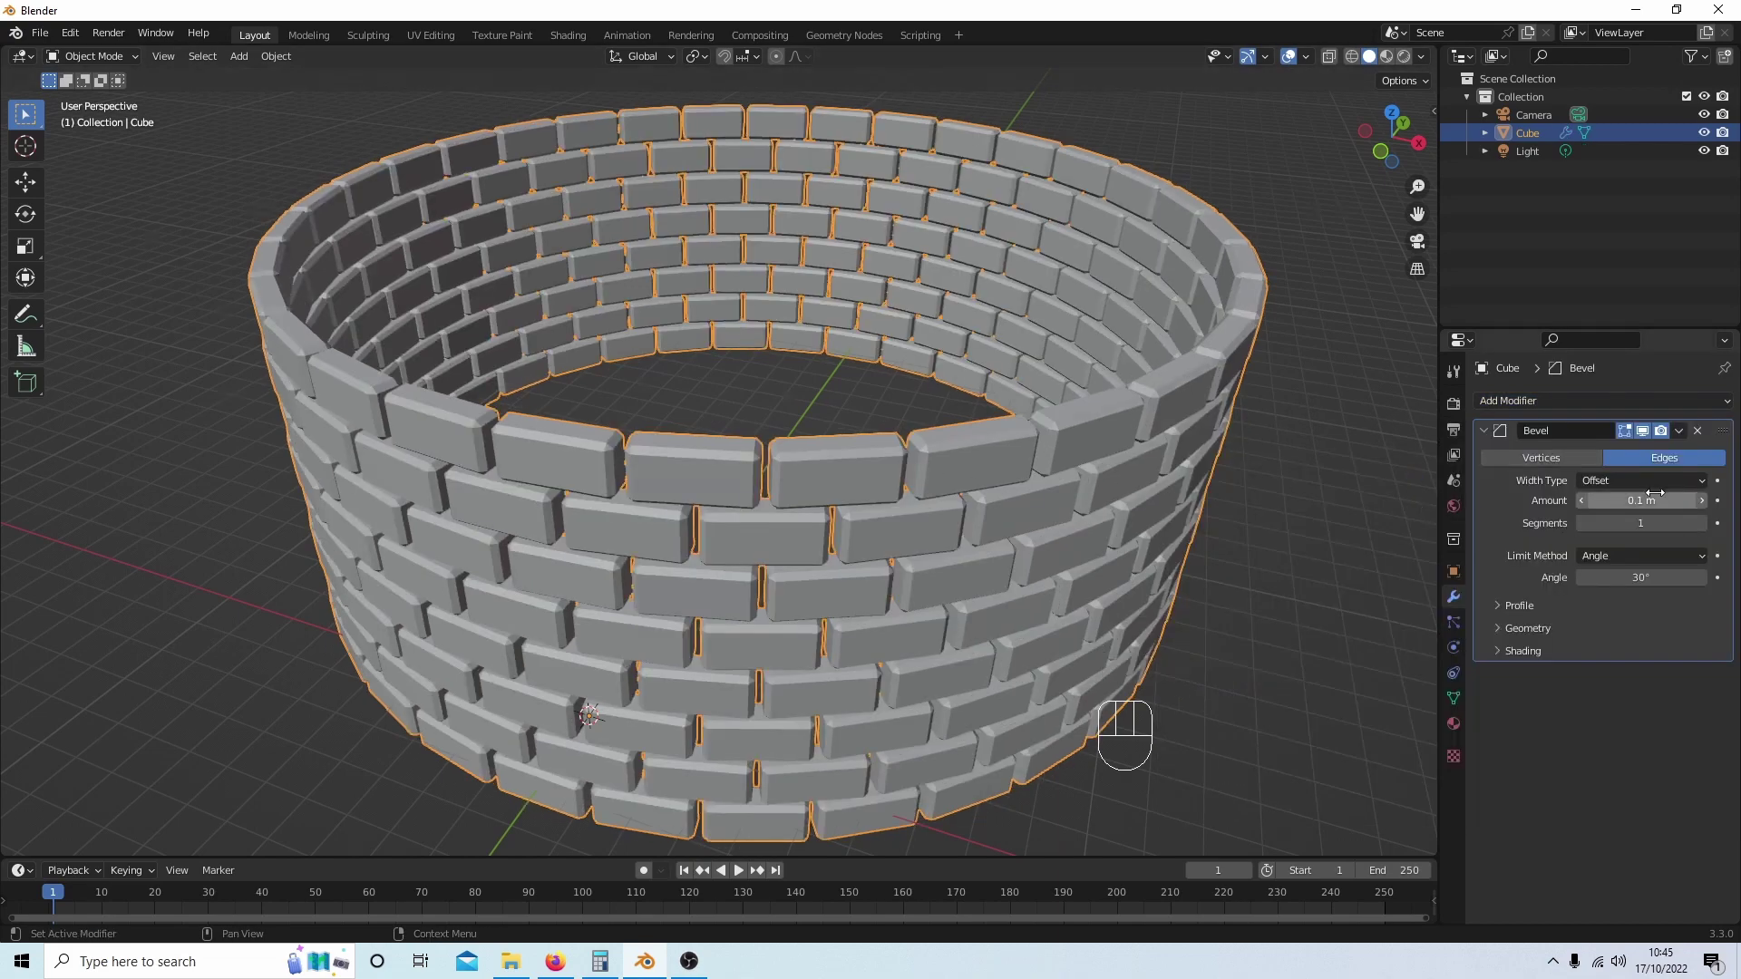
pyautogui.moveTo(1637, 503); pyautogui.dragTo(1584, 505)
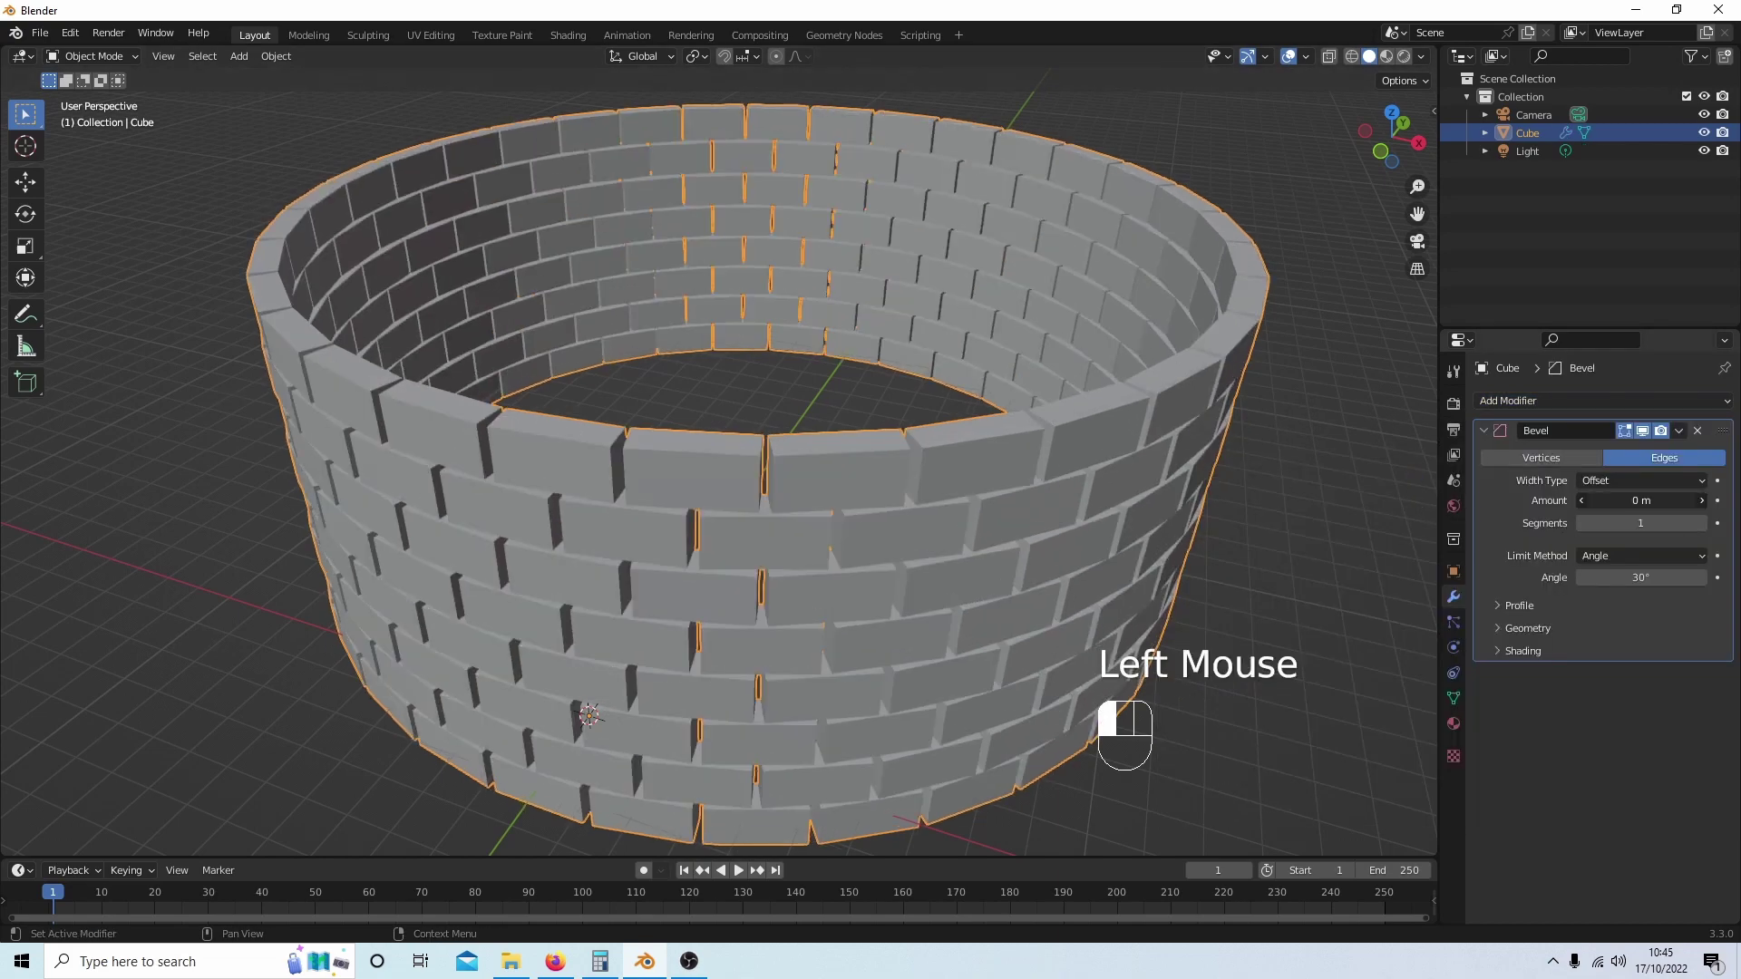
pyautogui.click(1700, 504)
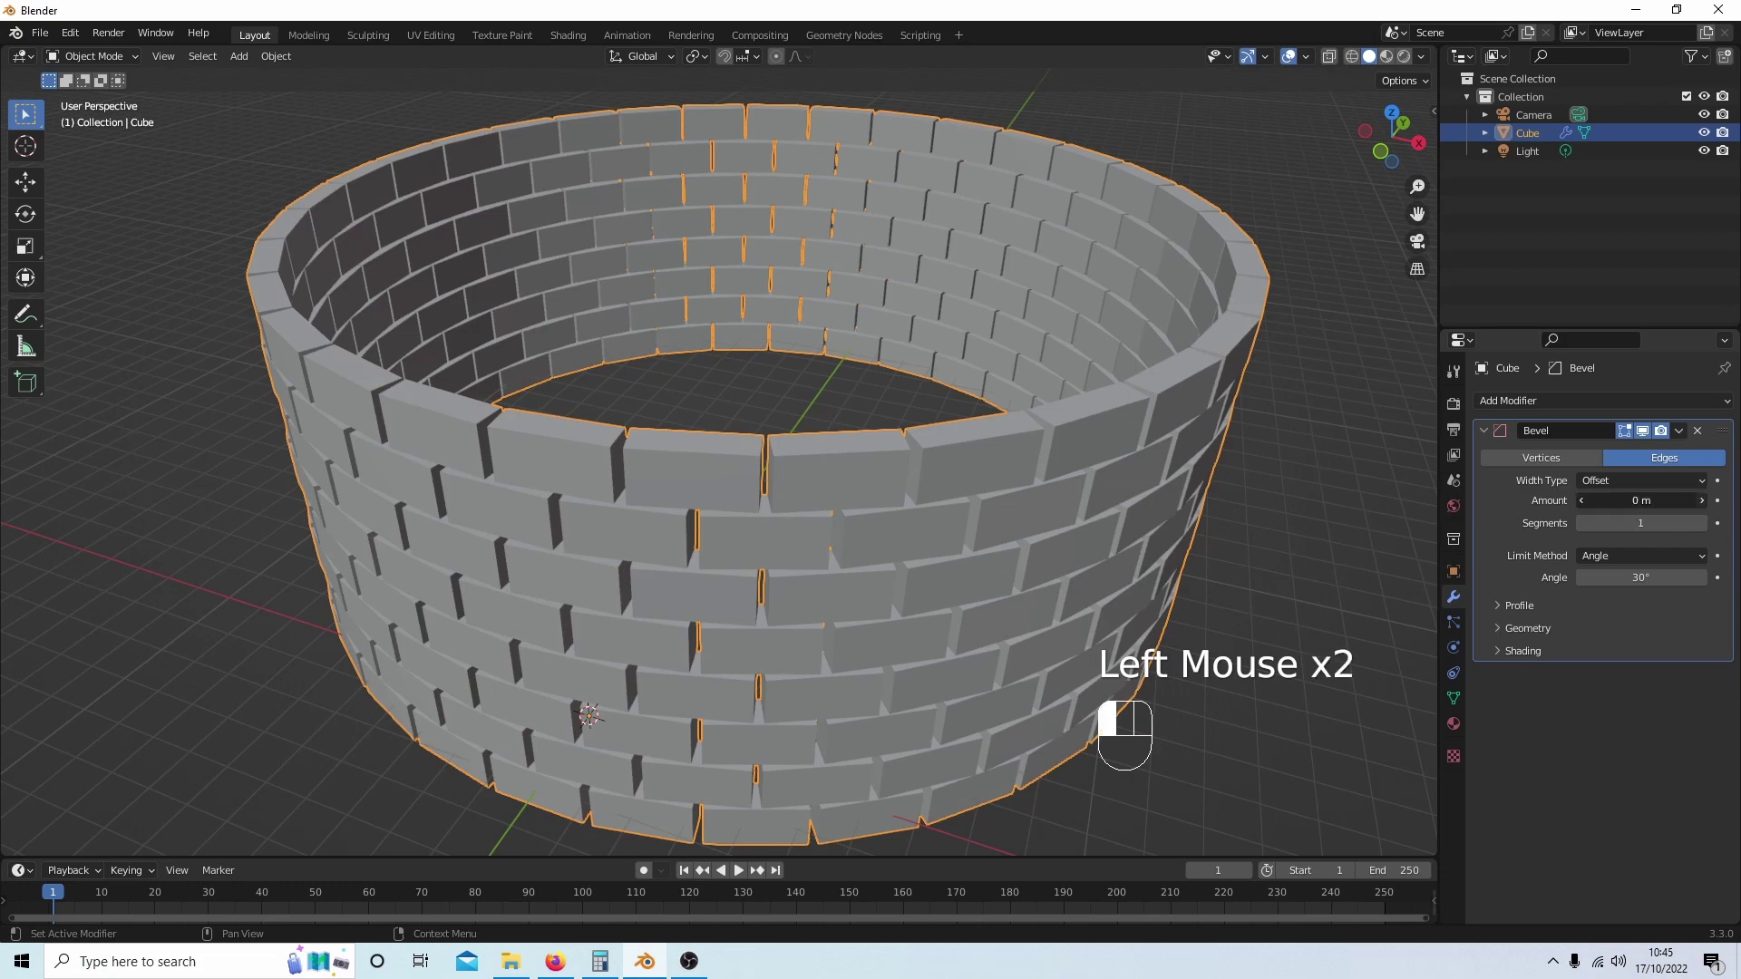
pyautogui.click(1699, 504)
pyautogui.click(1700, 501)
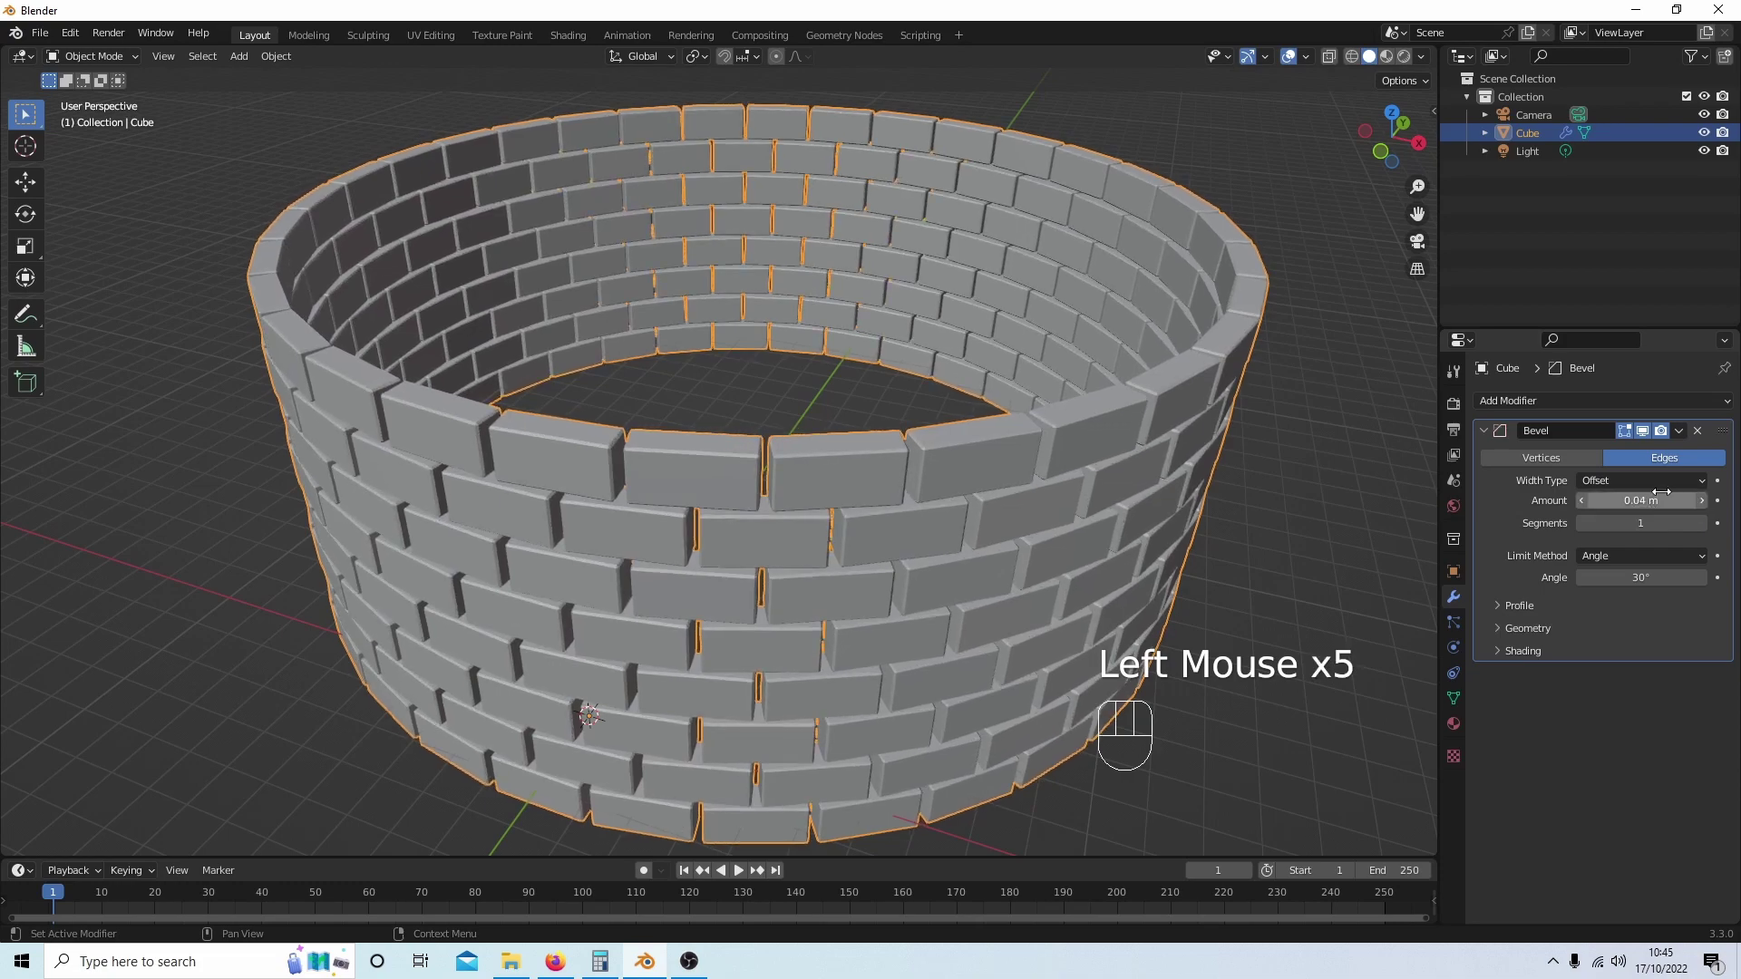
pyautogui.scroll(2, 1030, 460)
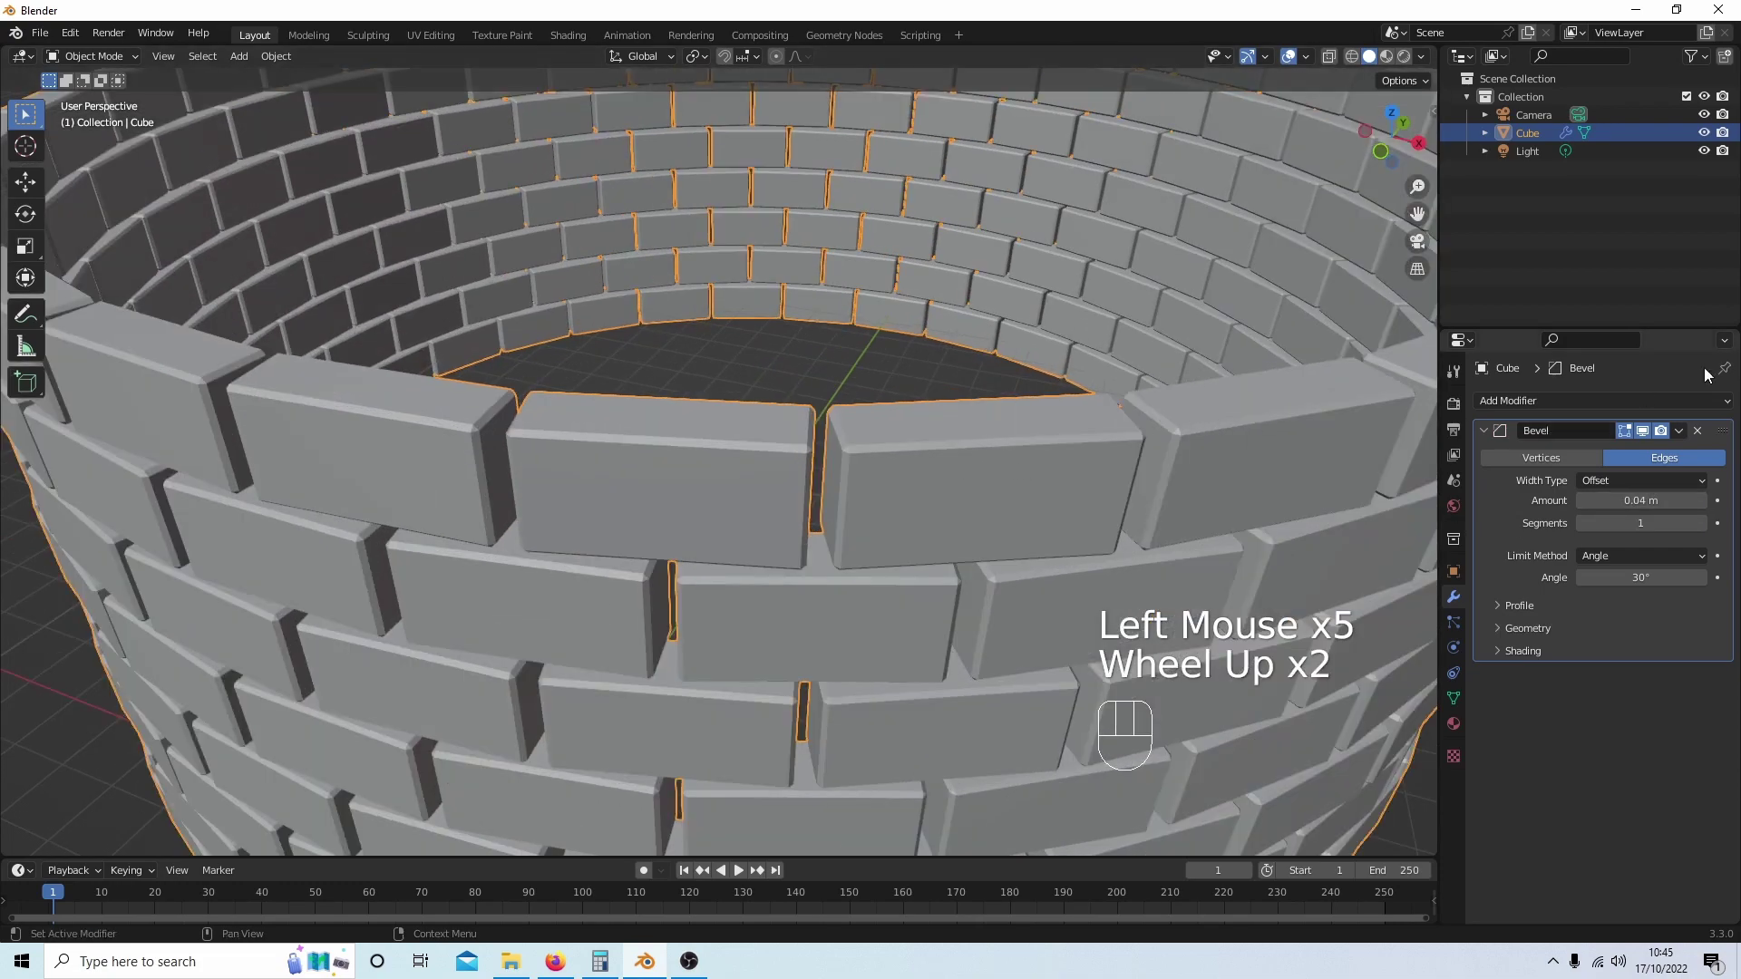
pyautogui.click(1678, 433)
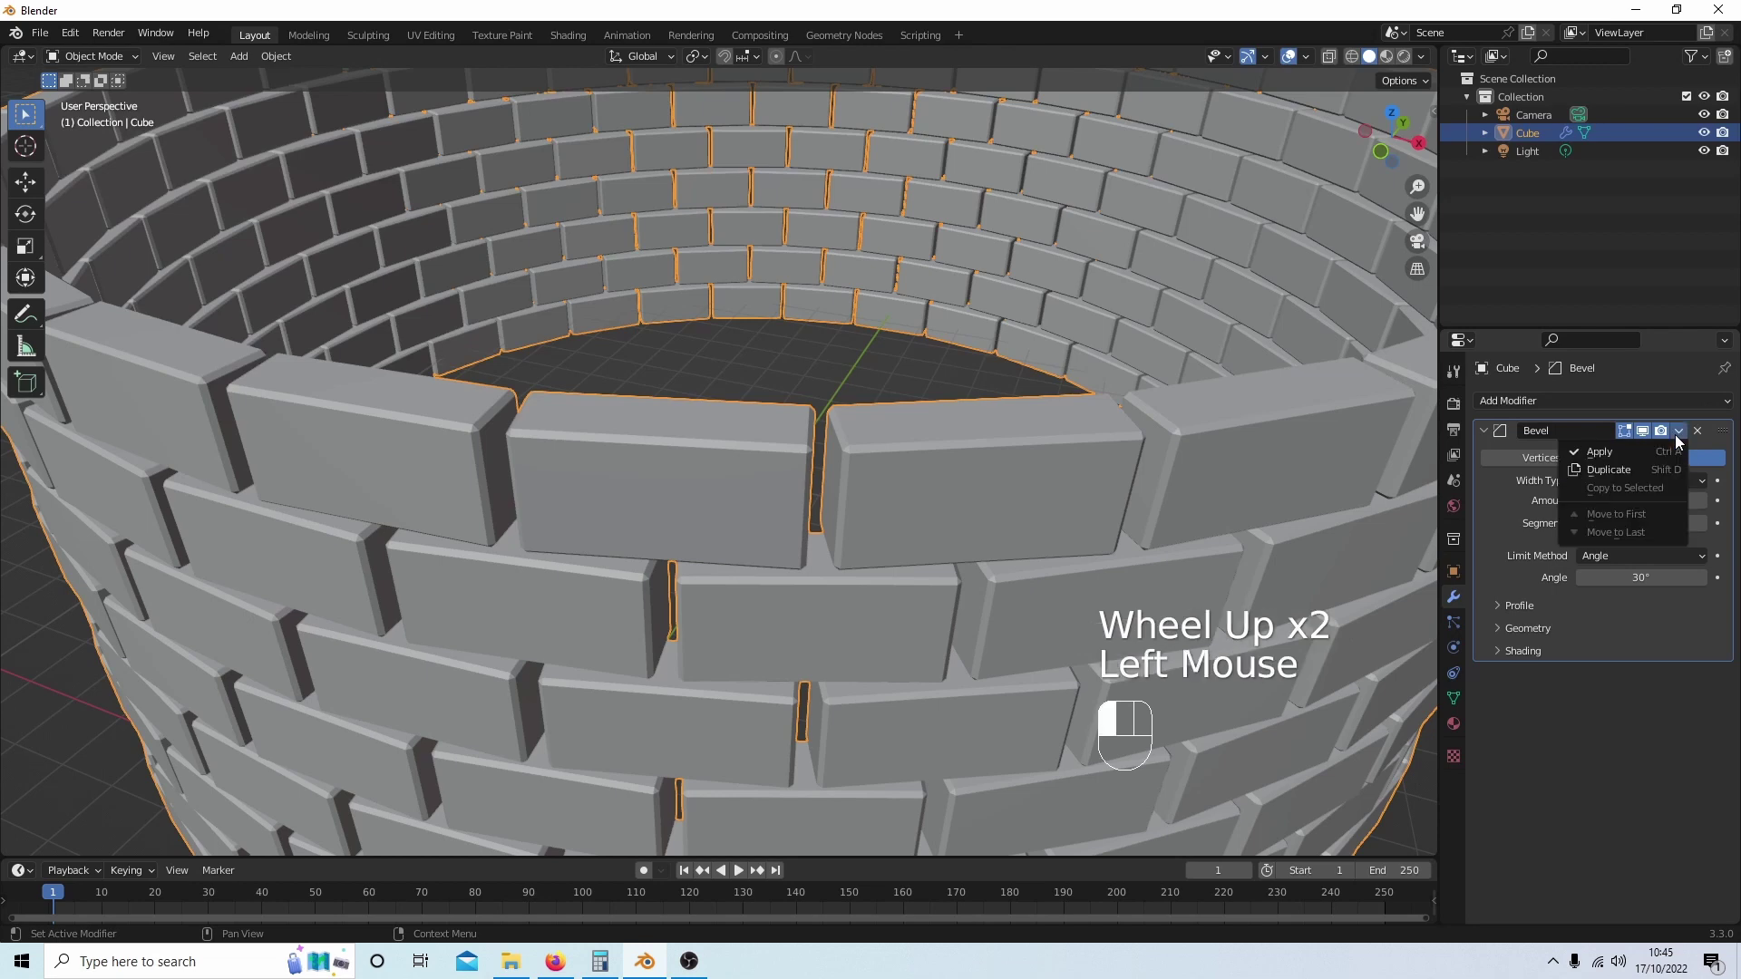
pyautogui.click(1617, 450)
pyautogui.scroll(-2, 1160, 442)
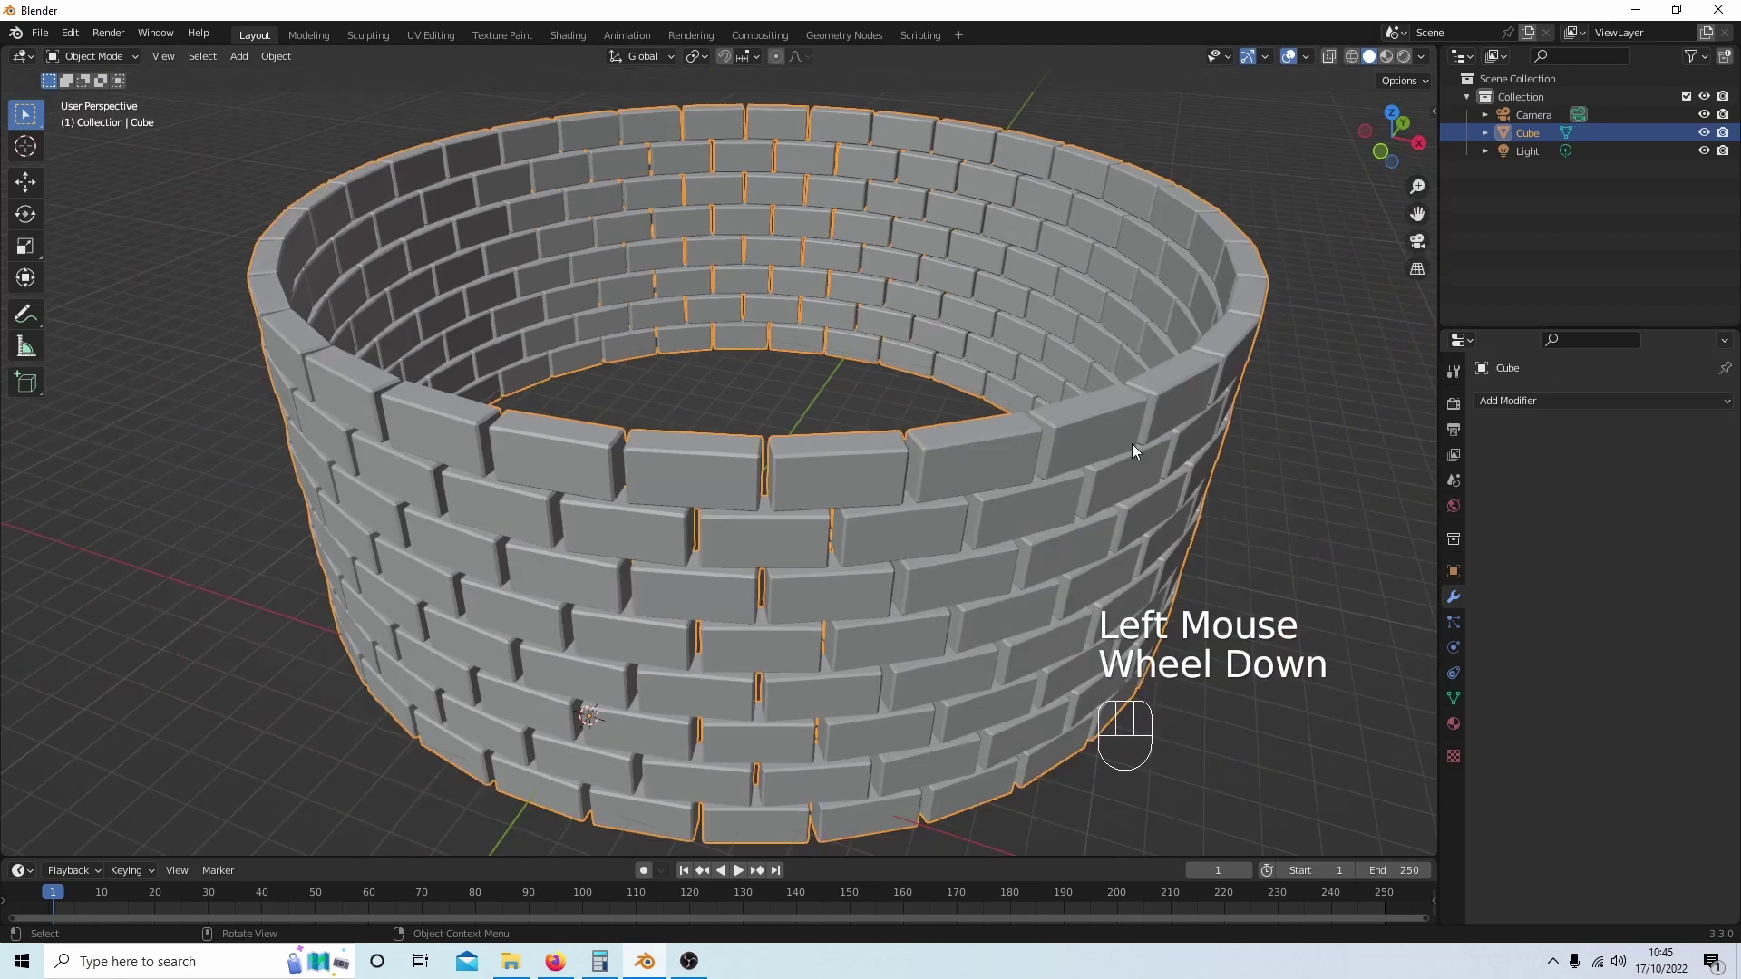